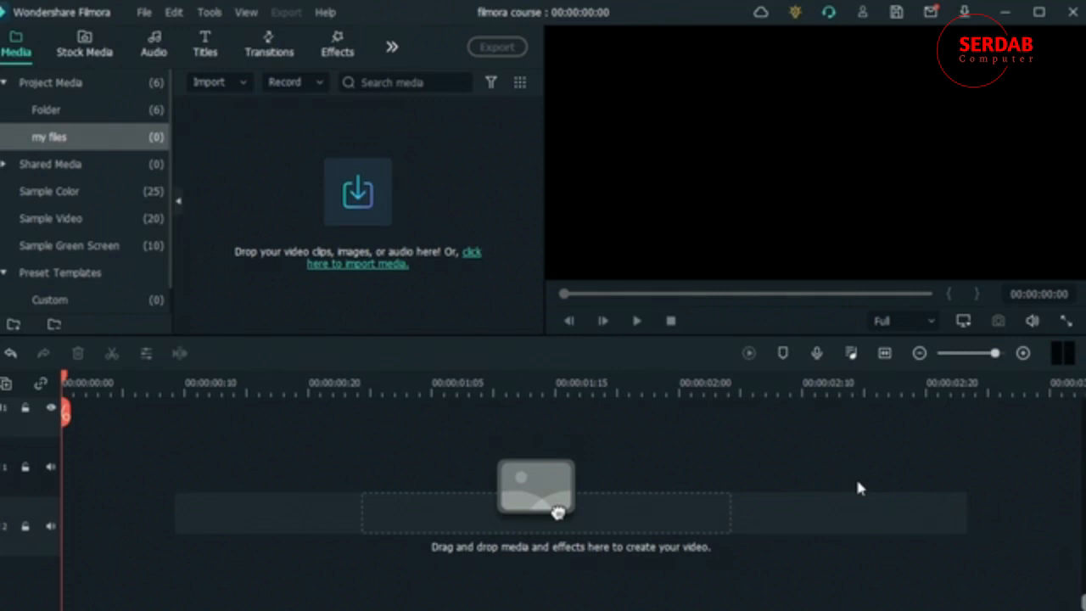
Import all three clips from the keyframing folder into my files, and accept creating proxy files without being asked again.
{"action": "left_click", "coordinate": [526, 380]}
{"action": "left_click", "coordinate": [371, 204]}
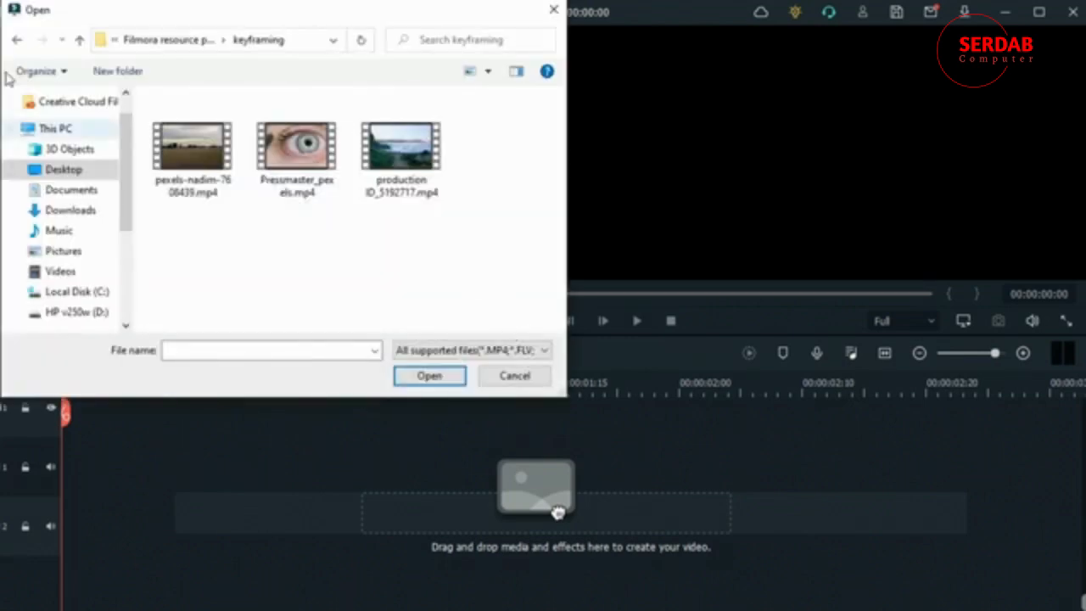
{"action": "left_click_drag", "start_coordinate": [140, 92], "coordinate": [524, 262]}
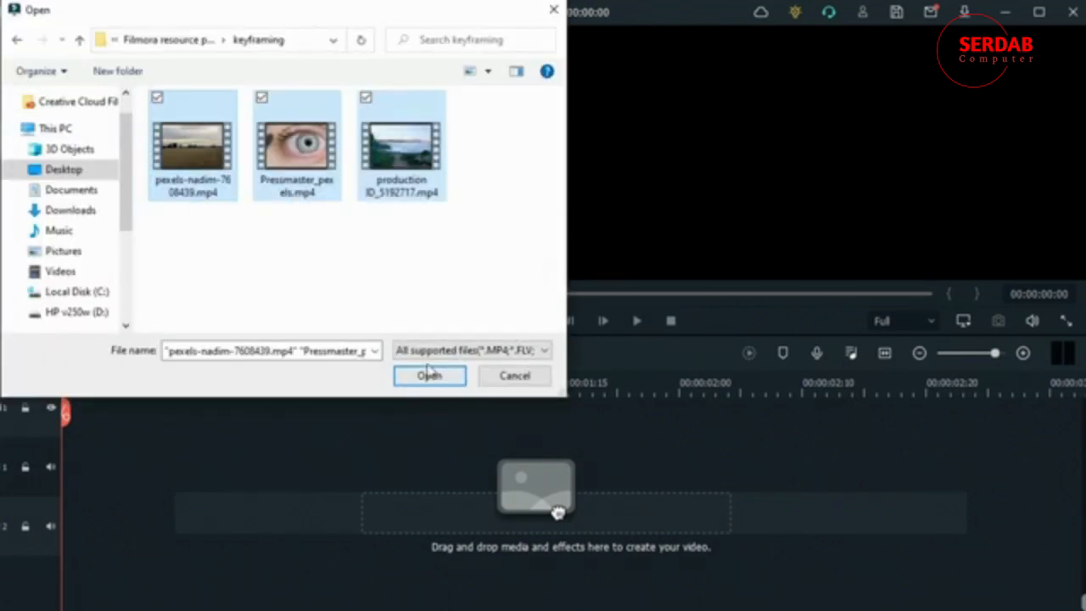
{"action": "left_click", "coordinate": [430, 376]}
{"action": "left_click", "coordinate": [354, 291]}
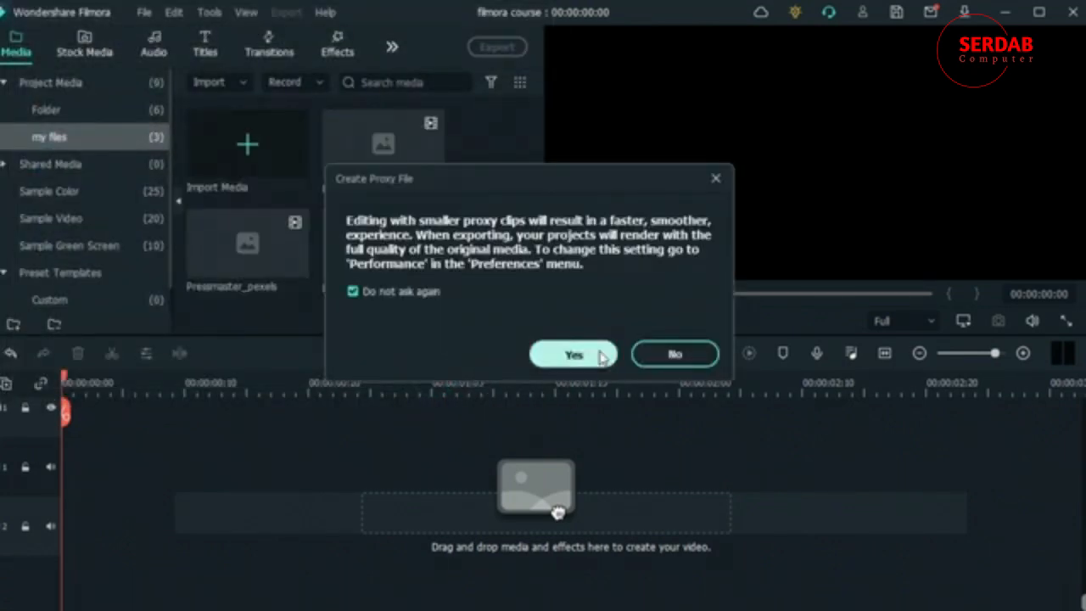
{"action": "left_click", "coordinate": [572, 354]}
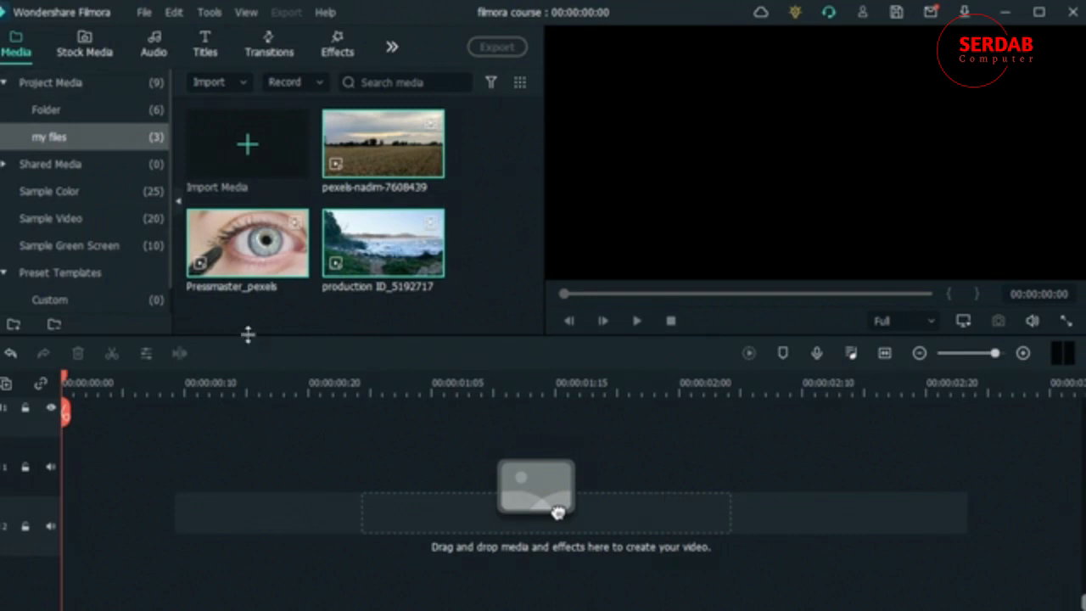
{"action": "left_click", "coordinate": [477, 276]}
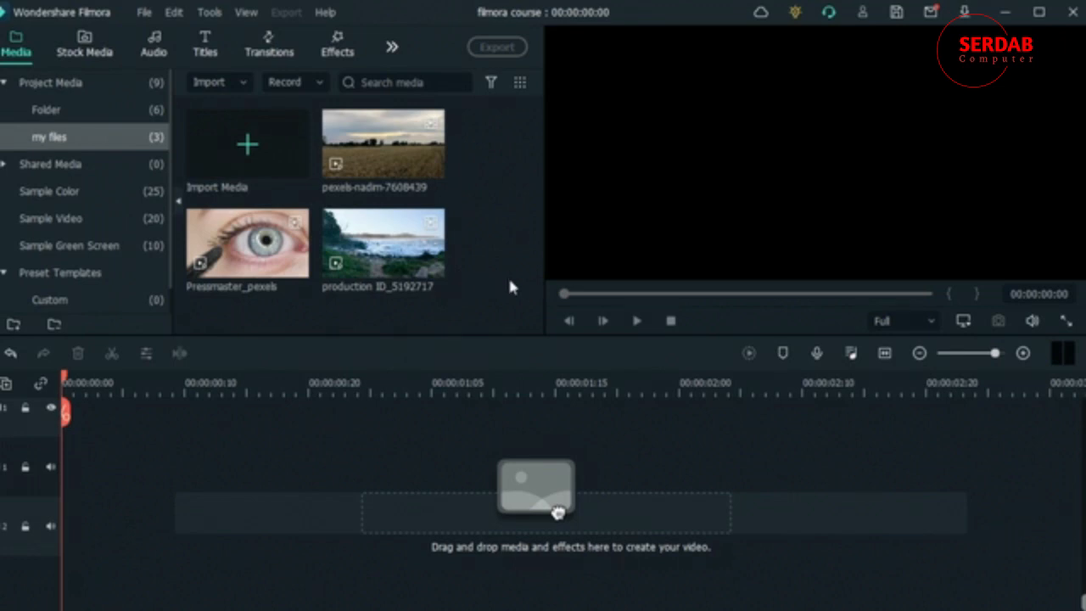
Place the pexels-nadim-7608439 clip at the start of the timeline and delete the empty tracks.
{"action": "left_click", "coordinate": [368, 145]}
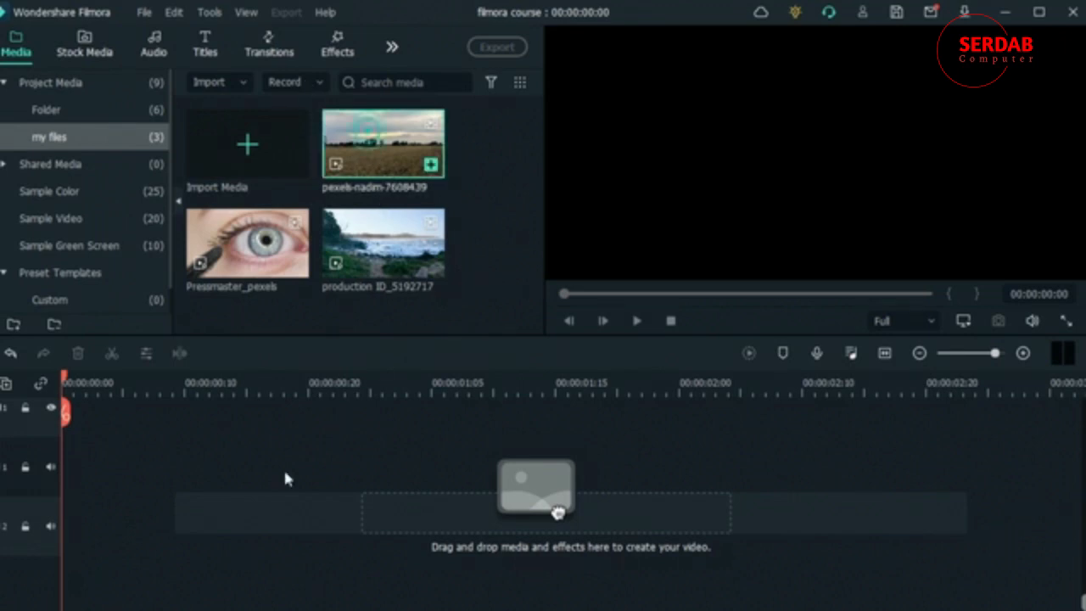
{"action": "left_click_drag", "start_coordinate": [285, 473], "coordinate": [64, 438]}
{"action": "left_click", "coordinate": [675, 343]}
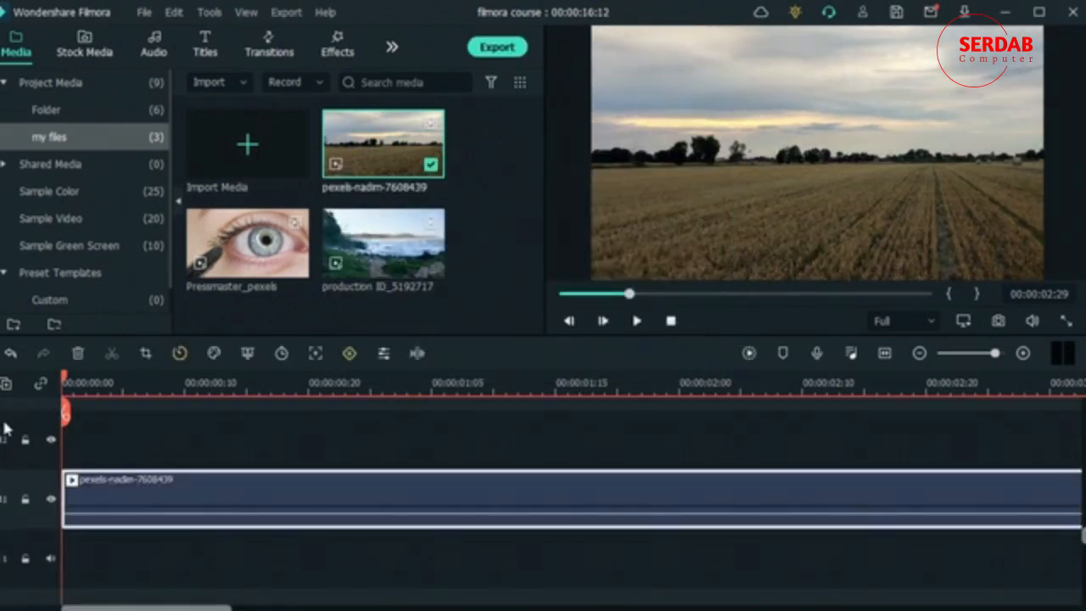
{"action": "right_click", "coordinate": [76, 402]}
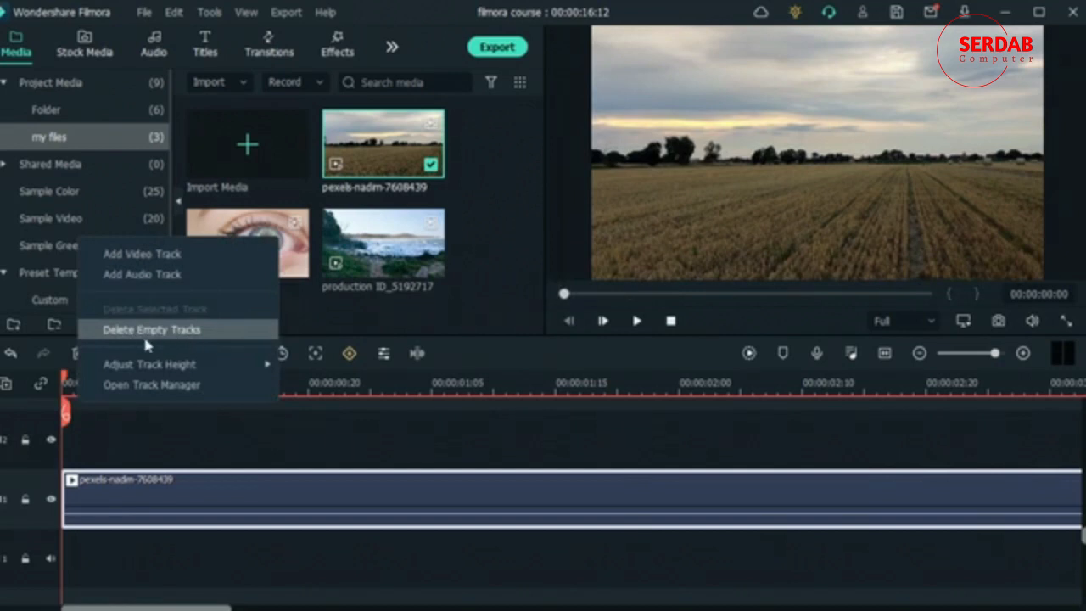
{"action": "left_click", "coordinate": [159, 330]}
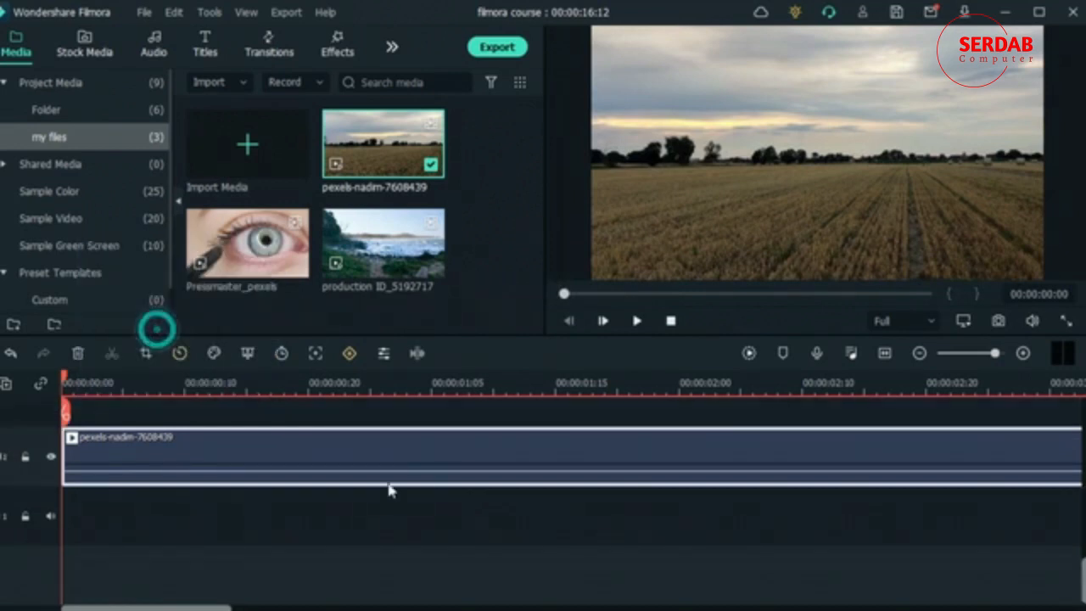
Set the preview playback quality to 1/4 and play the first part of the field clip.
{"action": "left_click", "coordinate": [920, 354]}
{"action": "left_click", "coordinate": [919, 353]}
{"action": "left_click", "coordinate": [911, 319]}
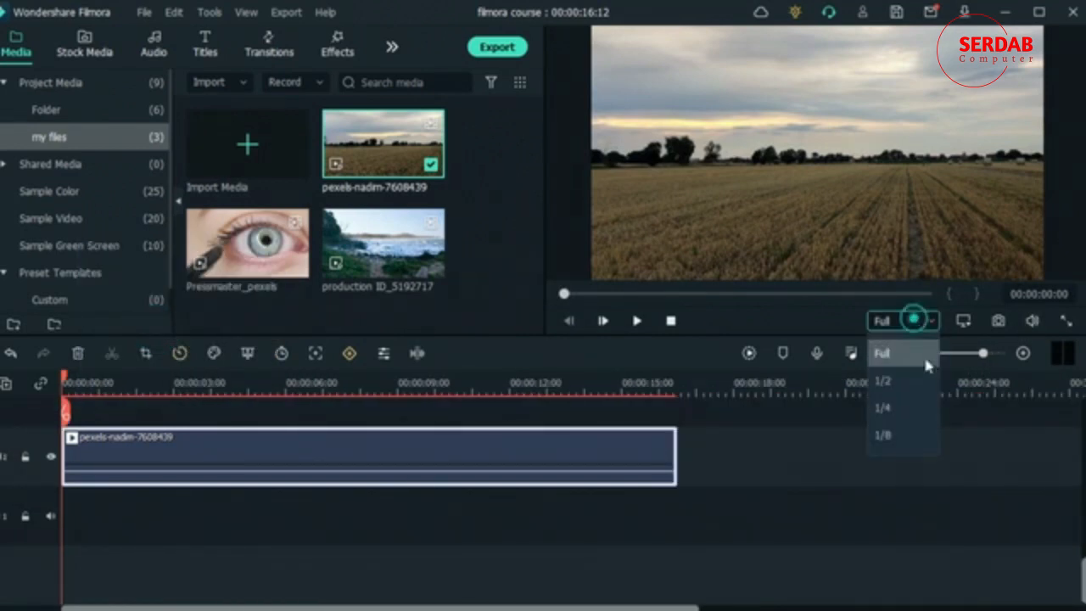
{"action": "left_click", "coordinate": [898, 408]}
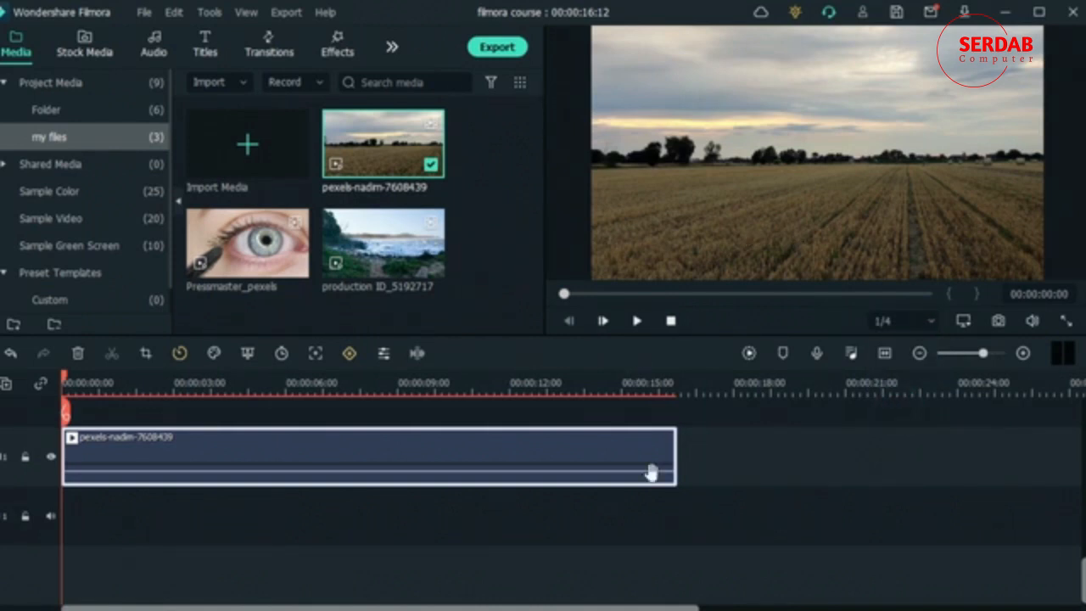
{"action": "key", "text": "space"}
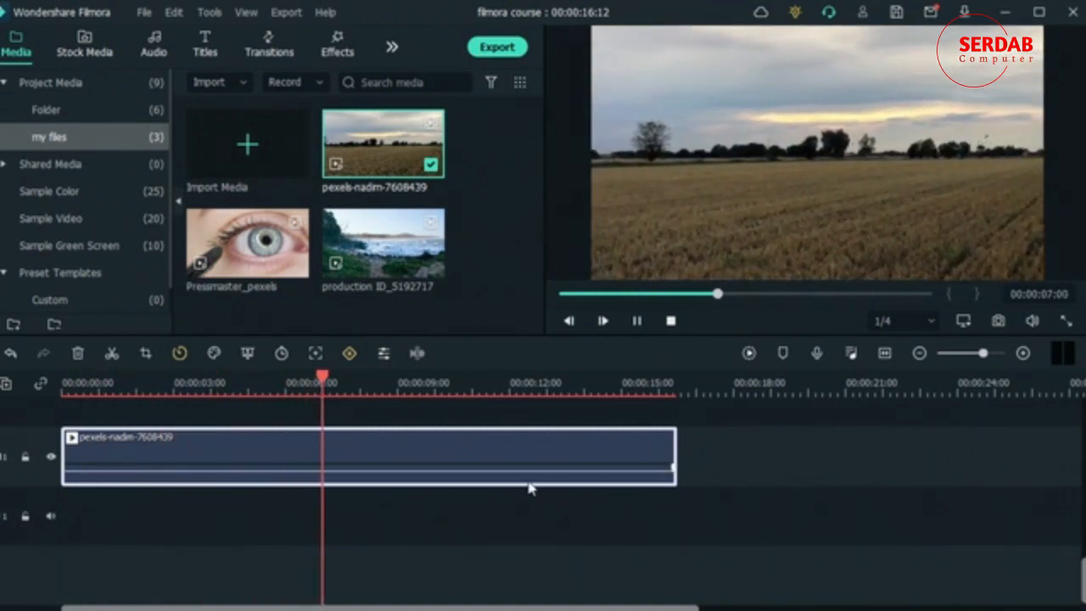
{"action": "key", "text": "space"}
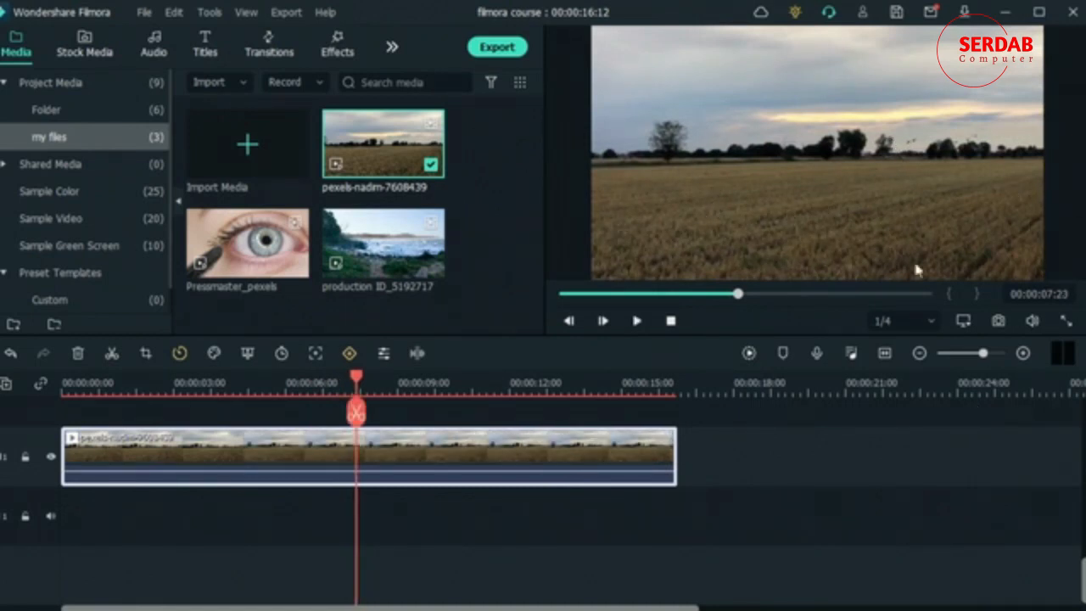
Create a custom animation keyframe at the start of the field clip with the scale set to 166.88%.
{"action": "double_click", "coordinate": [207, 454]}
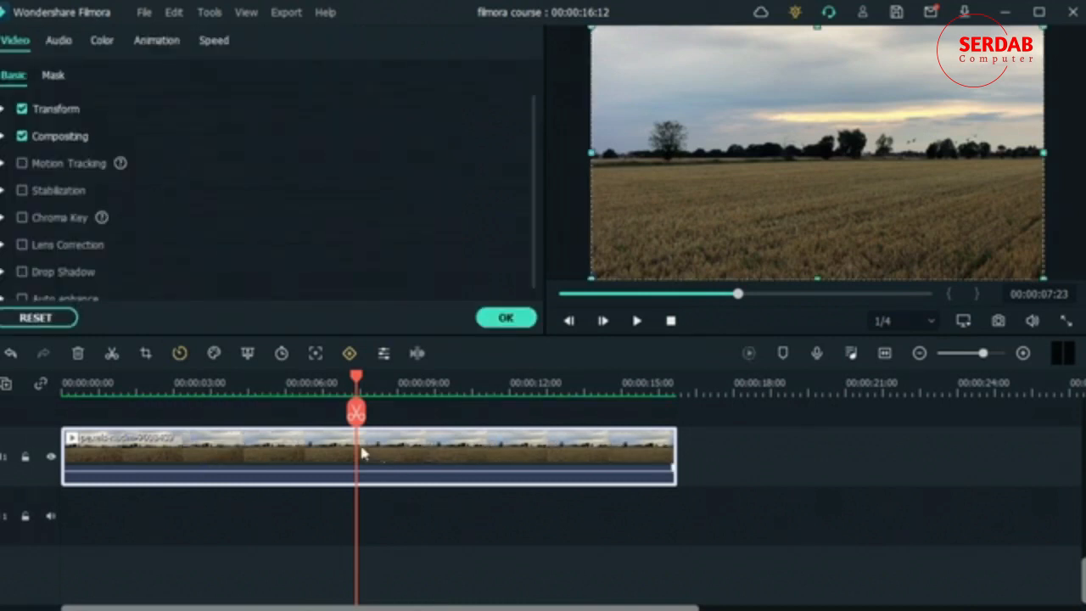
{"action": "left_click", "coordinate": [54, 109]}
{"action": "left_click", "coordinate": [157, 40]}
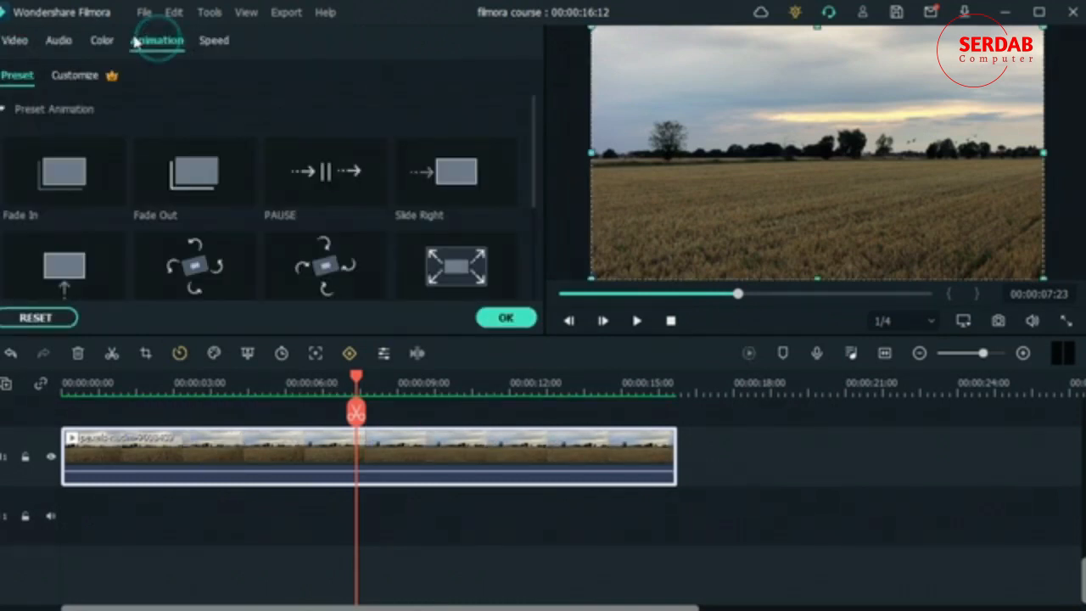
{"action": "left_click", "coordinate": [84, 76]}
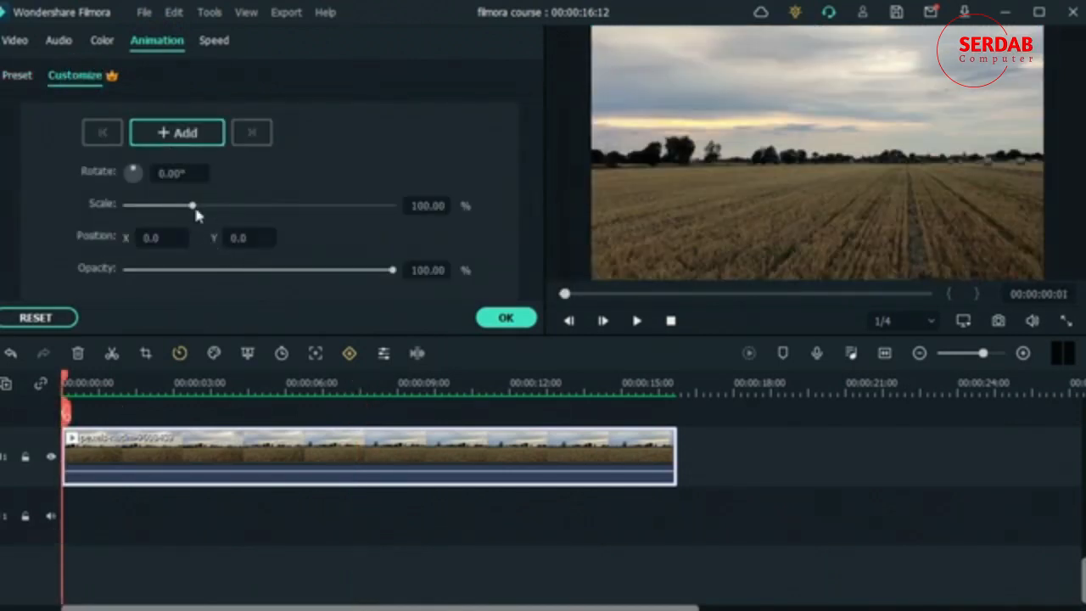
{"action": "left_click_drag", "start_coordinate": [194, 209], "coordinate": [240, 213]}
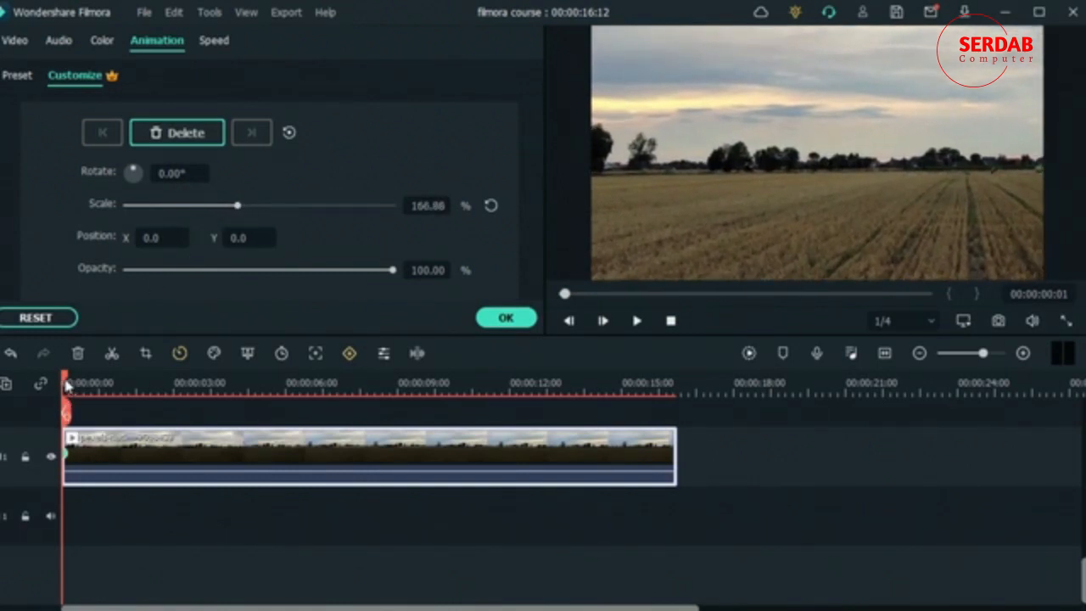
Add position keyframes to the field clip: X 443.1 at 00:00:03:16 and X 605.2 at 00:00:10:19.
{"action": "left_click_drag", "start_coordinate": [66, 383], "coordinate": [197, 383]}
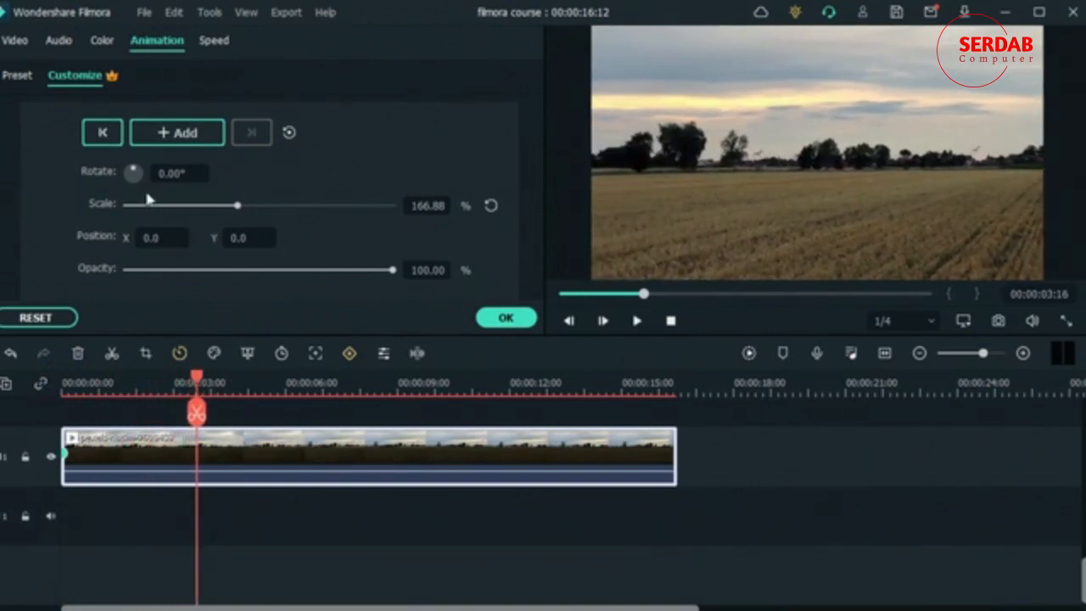
{"action": "left_click_drag", "start_coordinate": [659, 160], "coordinate": [798, 140]}
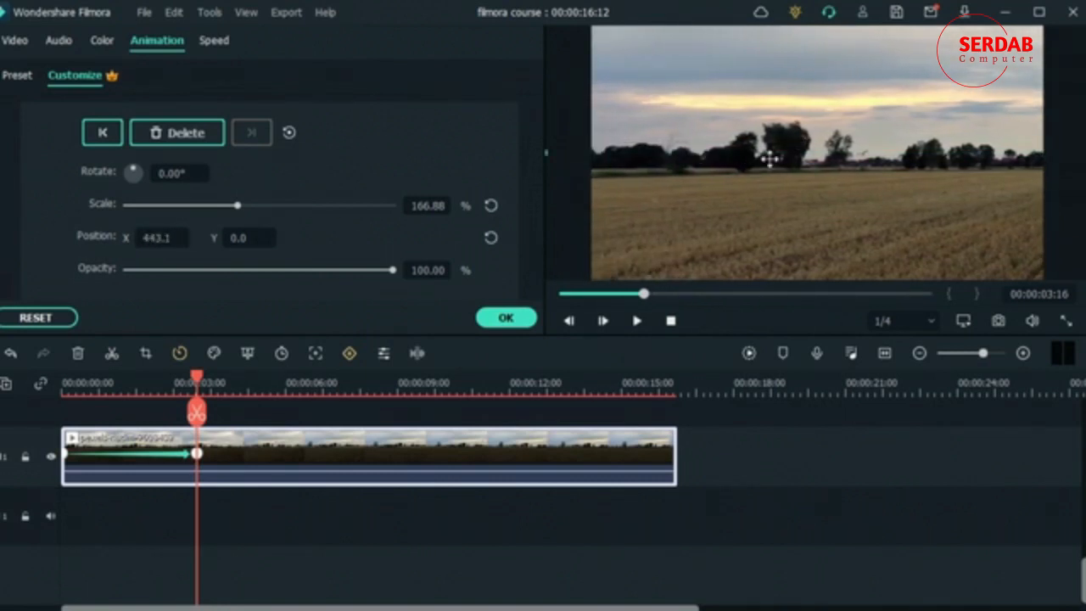
{"action": "left_click_drag", "start_coordinate": [196, 375], "coordinate": [463, 395]}
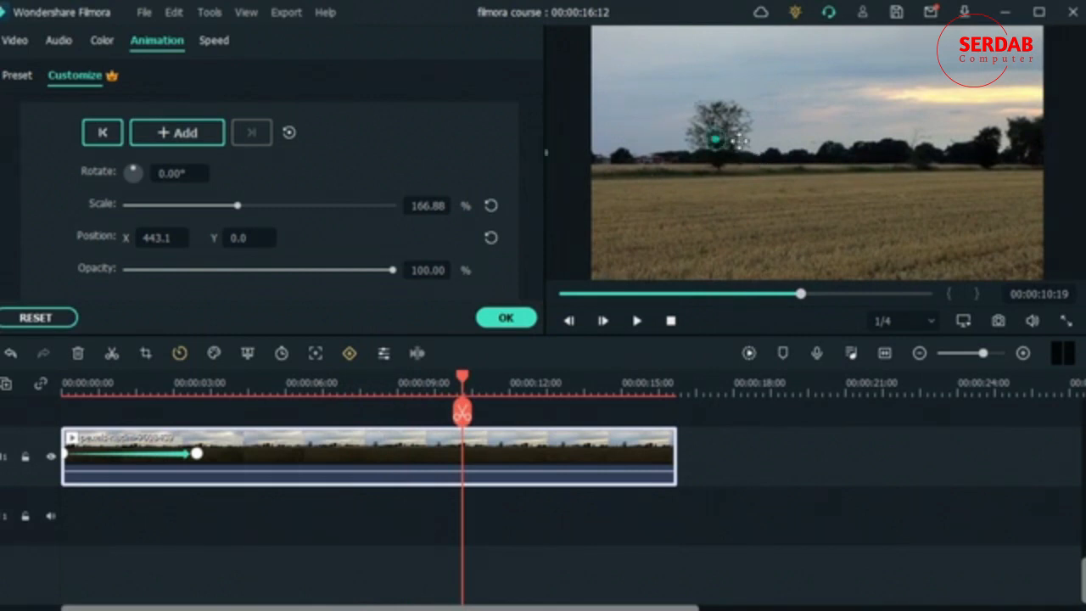
{"action": "left_click_drag", "start_coordinate": [718, 139], "coordinate": [754, 140]}
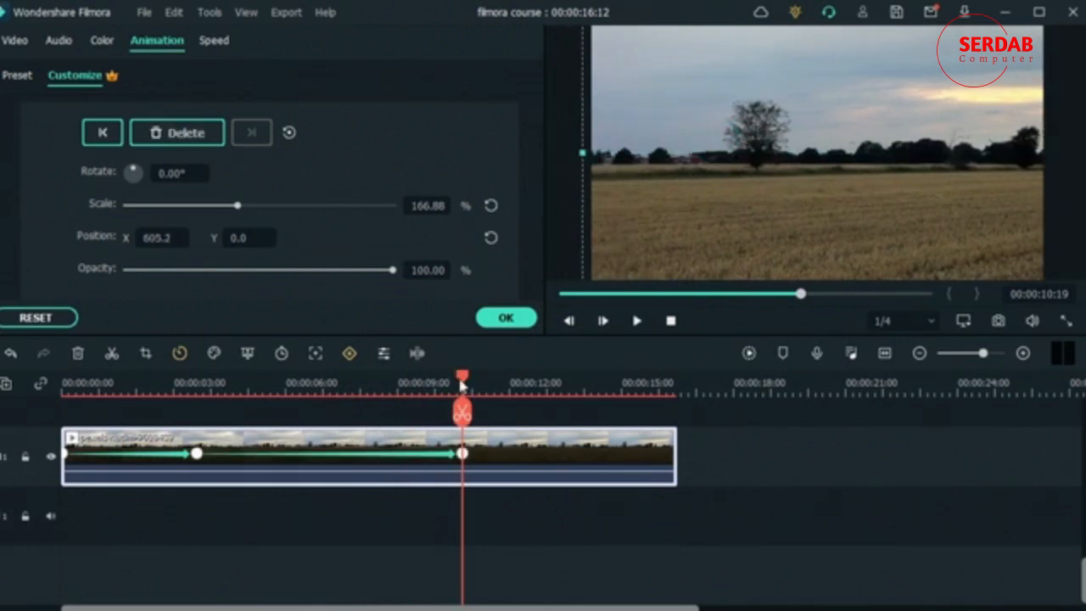
Trim the end of the field clip to 00:00:13:05.
{"action": "left_click_drag", "start_coordinate": [461, 390], "coordinate": [556, 432]}
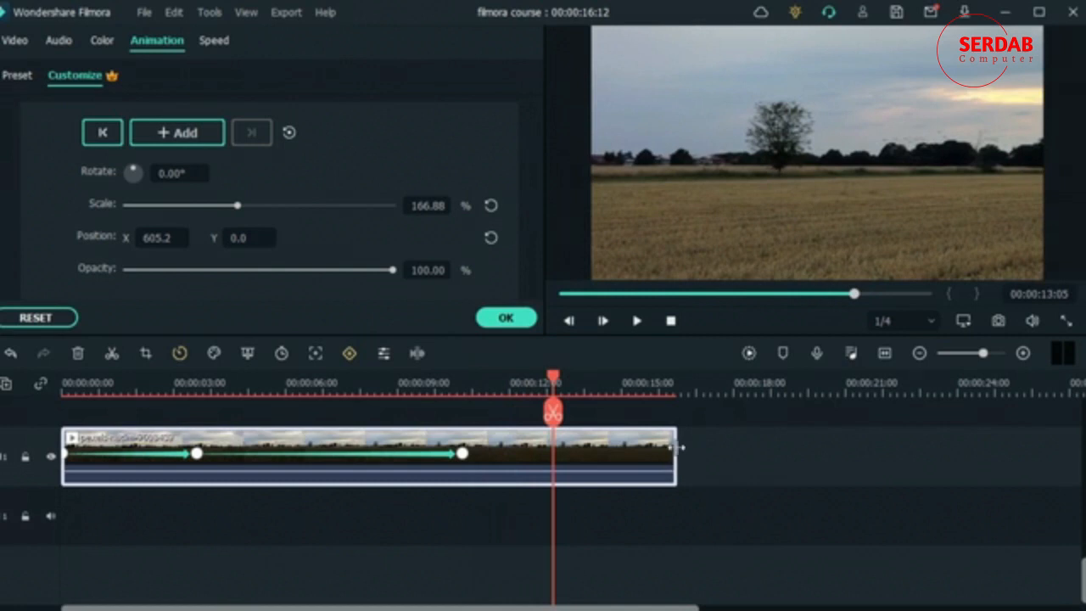
{"action": "left_click_drag", "start_coordinate": [676, 447], "coordinate": [556, 462]}
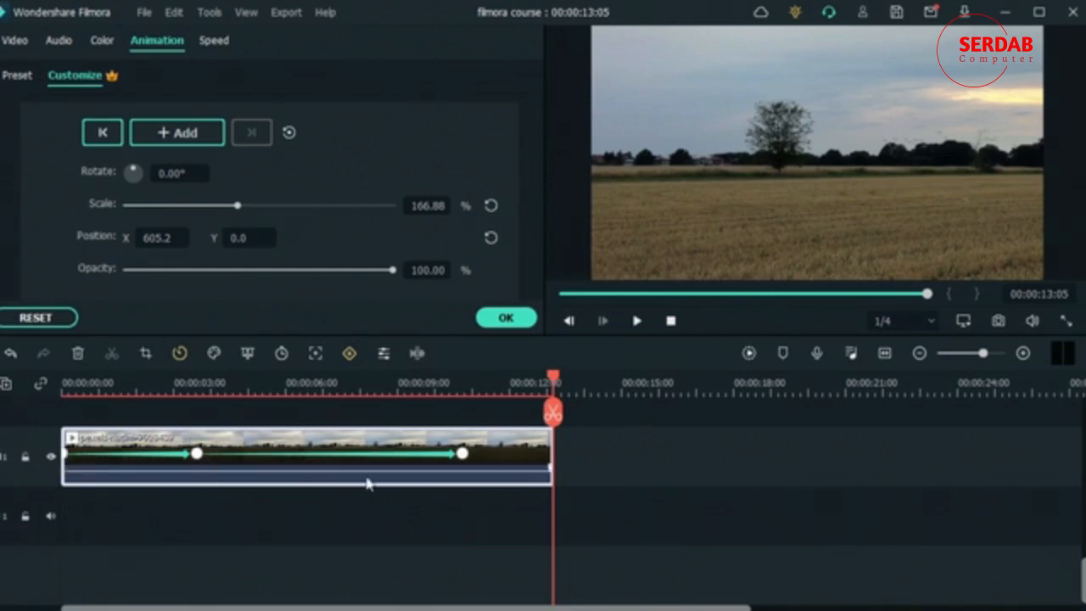
Play and scrub through the field clip from its start to review the keyframed movement, and accept the animation settings.
{"action": "left_click_drag", "start_coordinate": [553, 380], "coordinate": [64, 379]}
{"action": "key", "text": "space"}
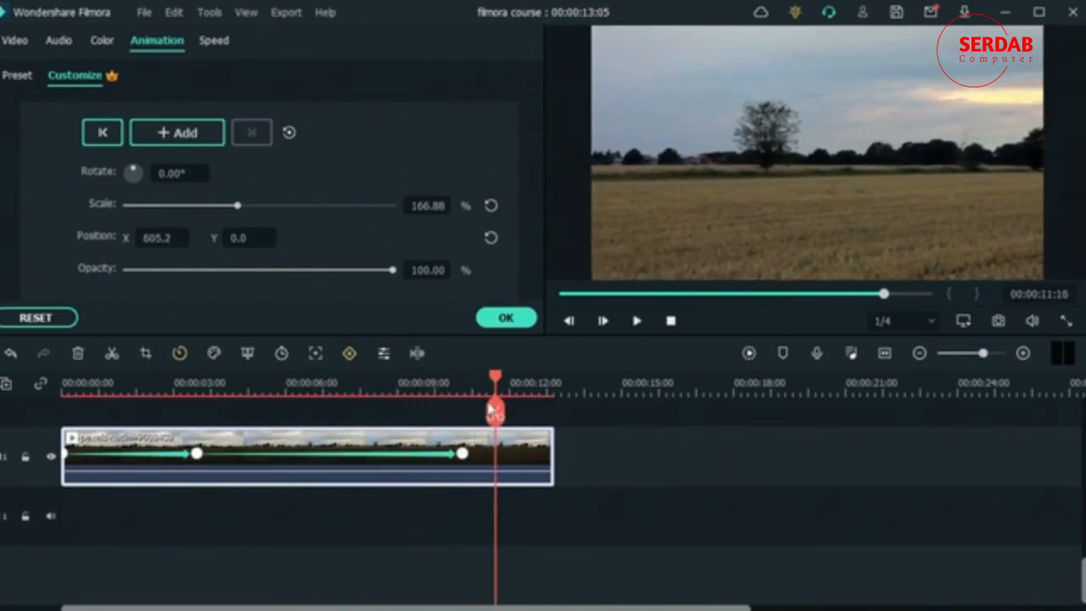
{"action": "left_click_drag", "start_coordinate": [497, 412], "coordinate": [74, 413]}
{"action": "left_click_drag", "start_coordinate": [70, 472], "coordinate": [260, 459]}
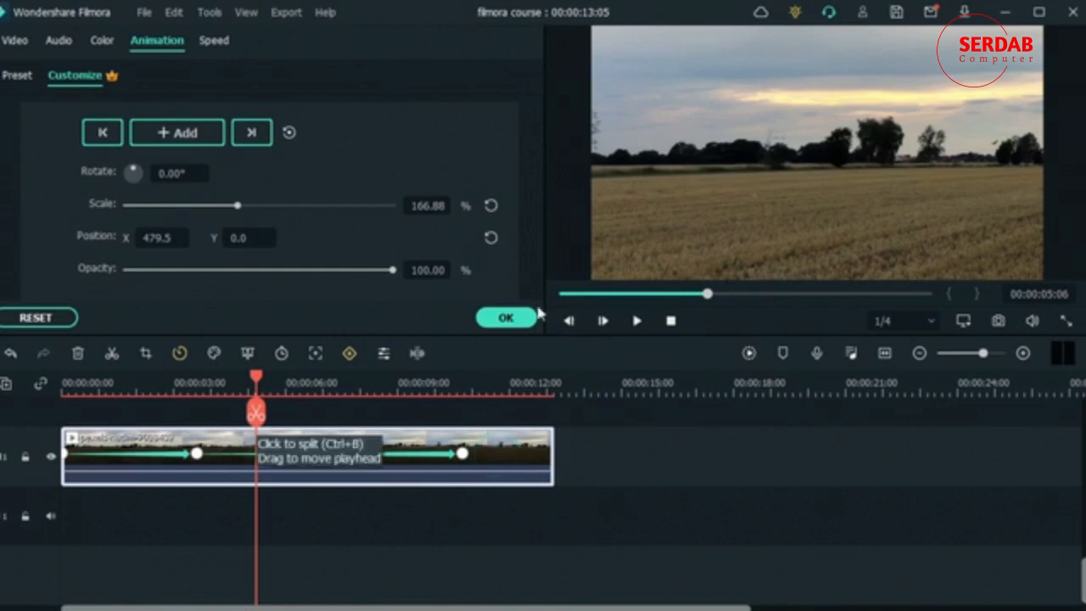
{"action": "left_click", "coordinate": [505, 319]}
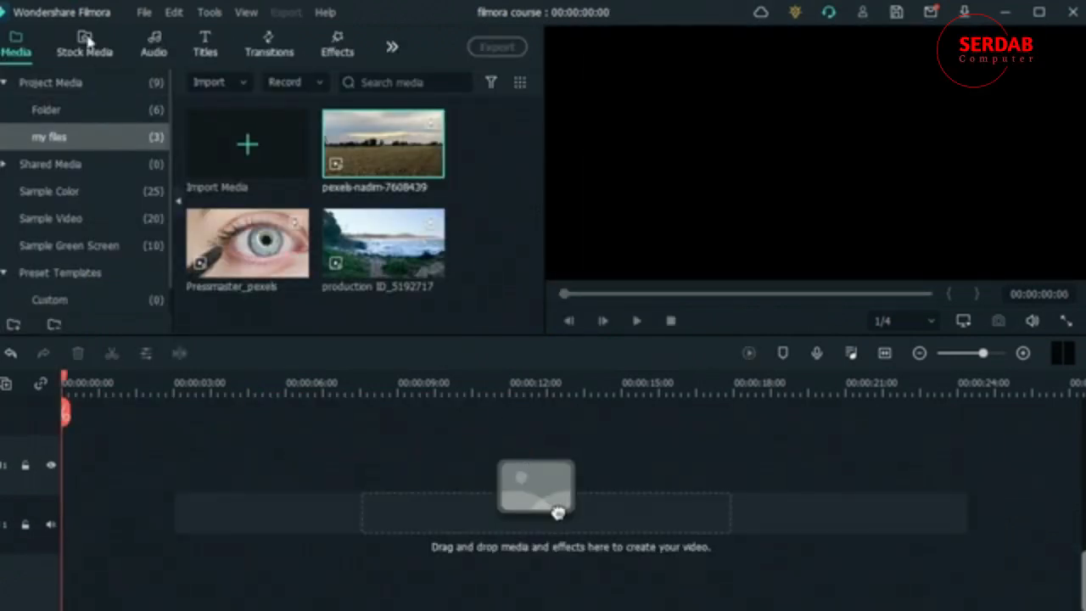
Place the downloaded stock video of city traffic at sunset at the start of the timeline.
{"action": "left_click", "coordinate": [87, 42]}
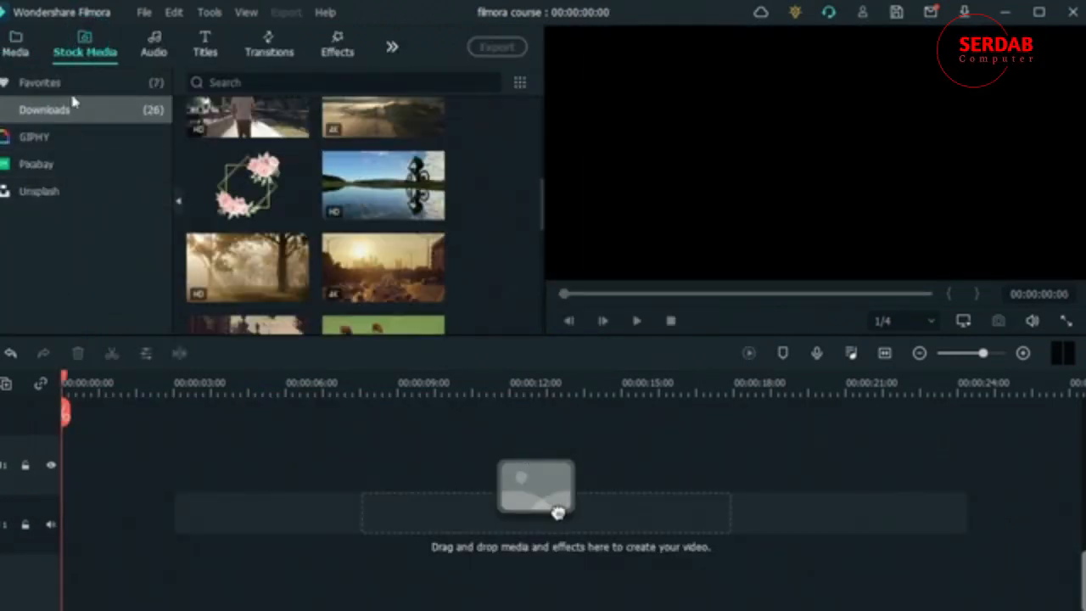
{"action": "left_click", "coordinate": [74, 112]}
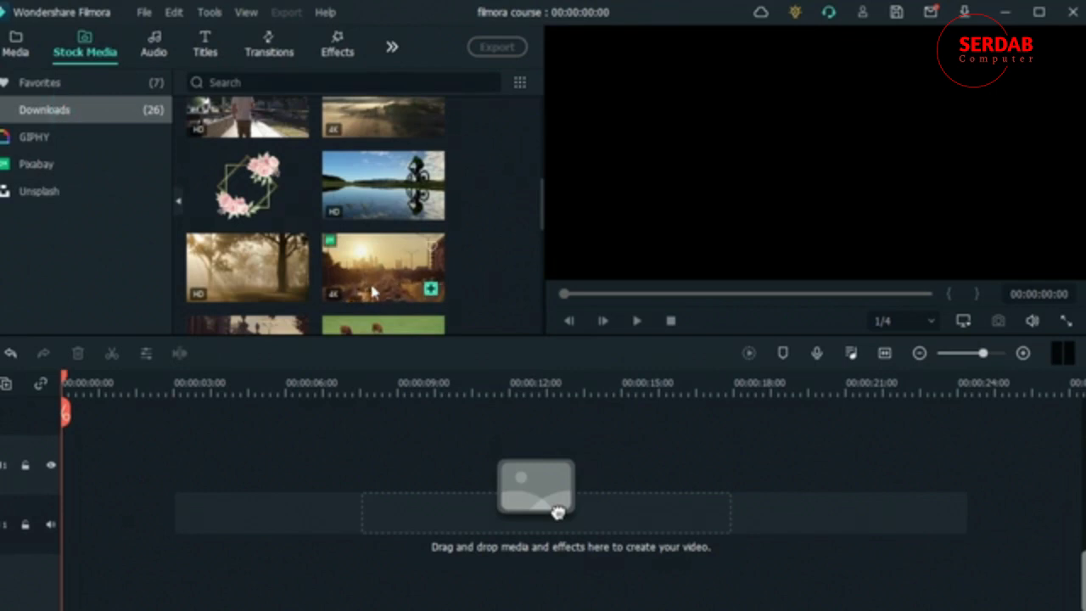
{"action": "left_click_drag", "start_coordinate": [368, 266], "coordinate": [67, 462]}
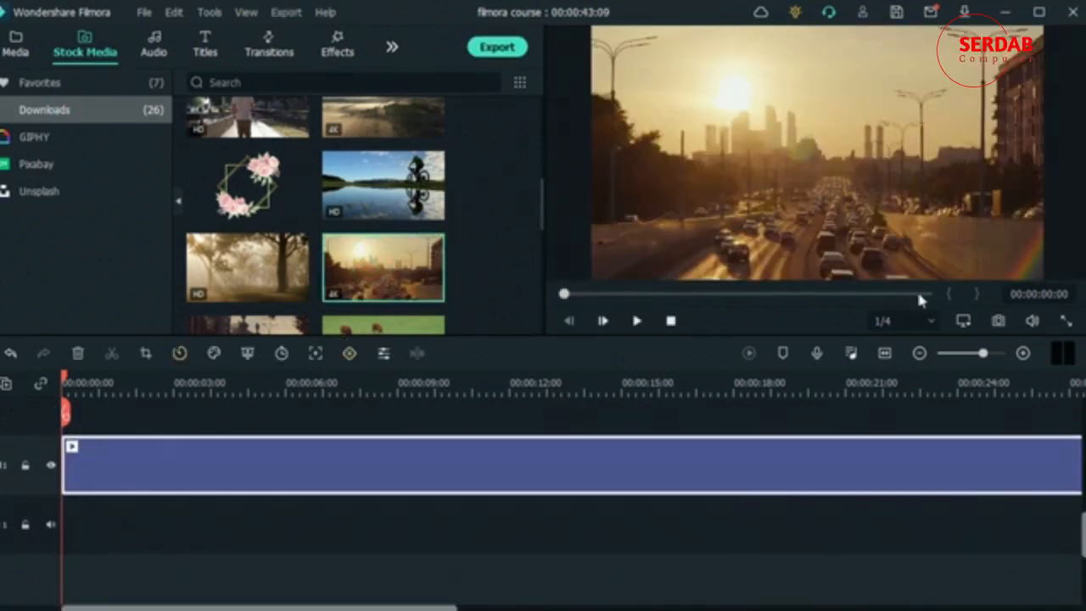
{"action": "mouse_move", "coordinate": [390, 288]}
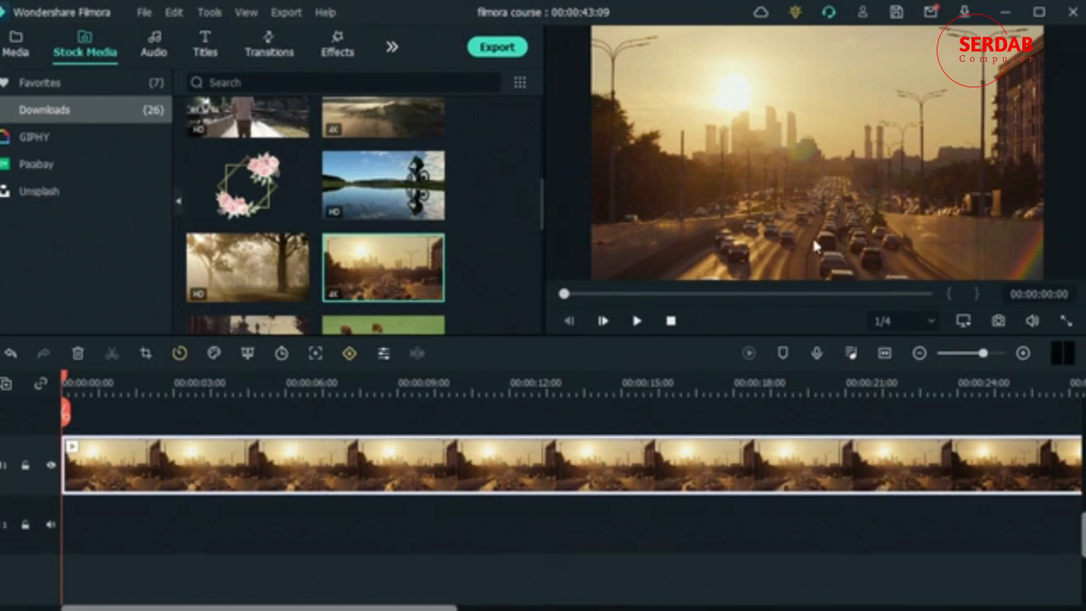
Add a custom animation keyframe with unchanged scale and position at the start of the city traffic clip.
{"action": "double_click", "coordinate": [332, 474]}
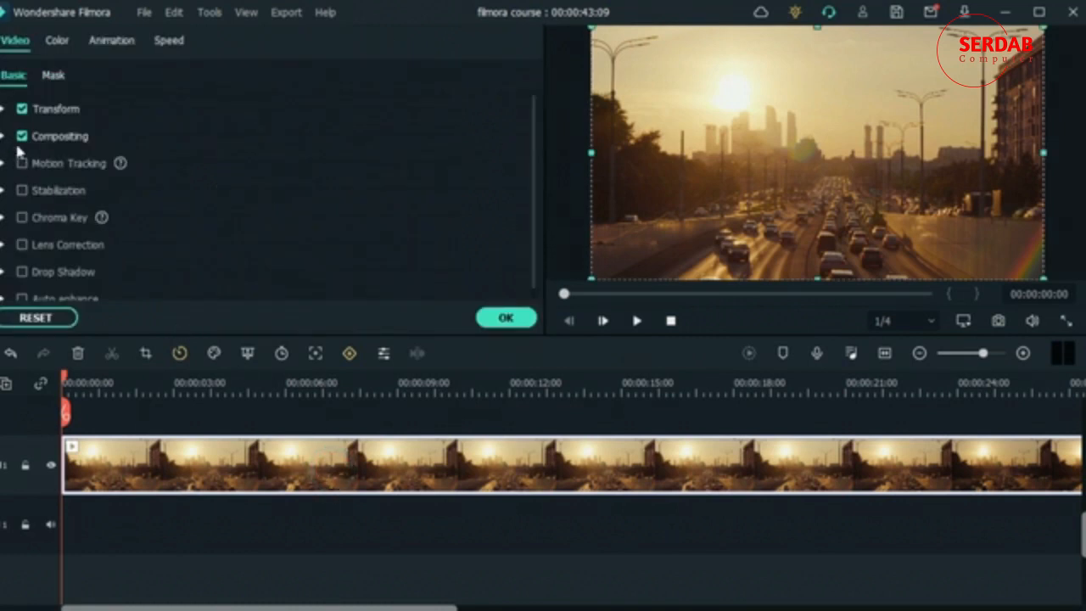
{"action": "left_click", "coordinate": [118, 40]}
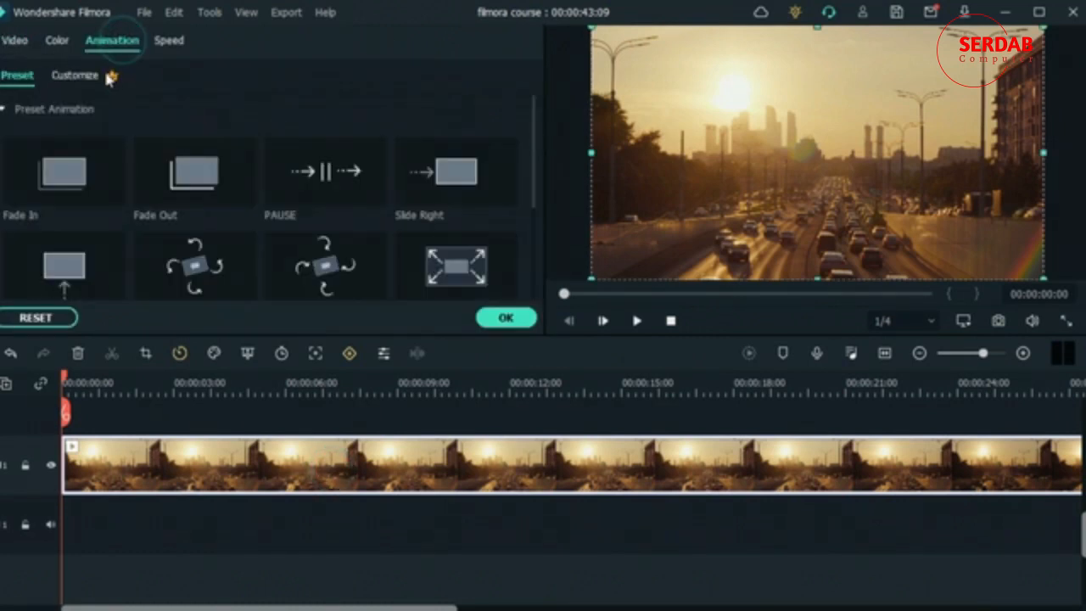
{"action": "left_click", "coordinate": [79, 74]}
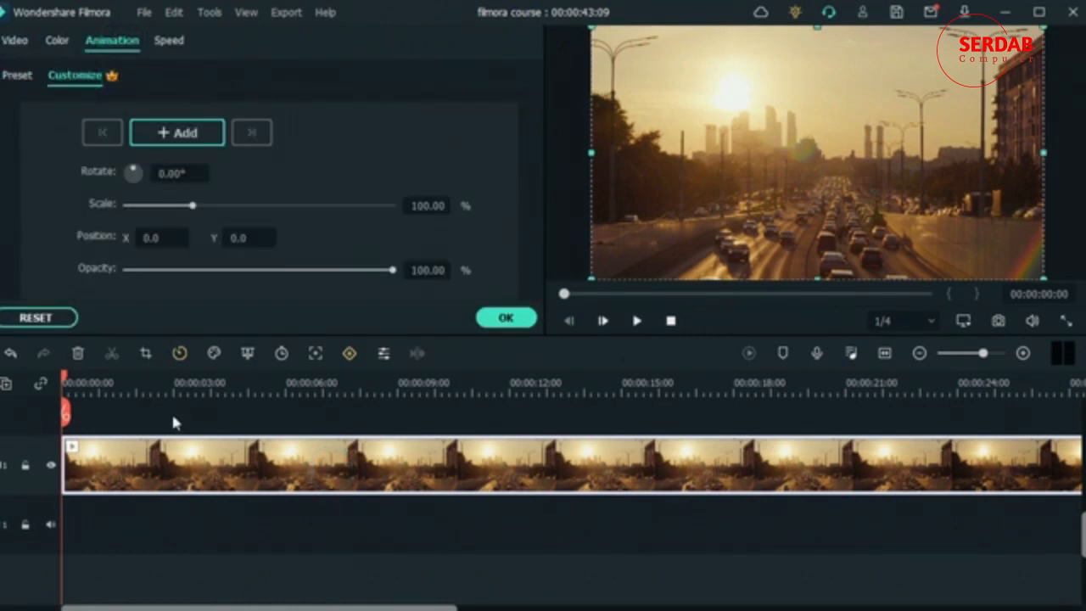
{"action": "left_click", "coordinate": [183, 136]}
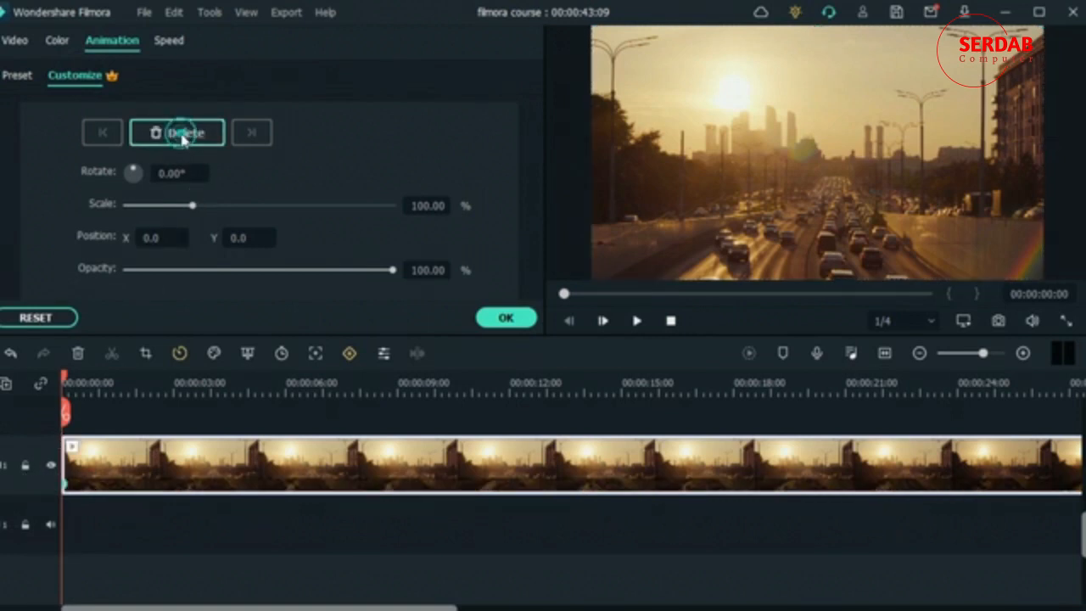
Split the city traffic clip at 00:00:15:24 and delete the part after the cut.
{"action": "left_click_drag", "start_coordinate": [66, 380], "coordinate": [206, 381]}
{"action": "left_click_drag", "start_coordinate": [236, 433], "coordinate": [657, 460]}
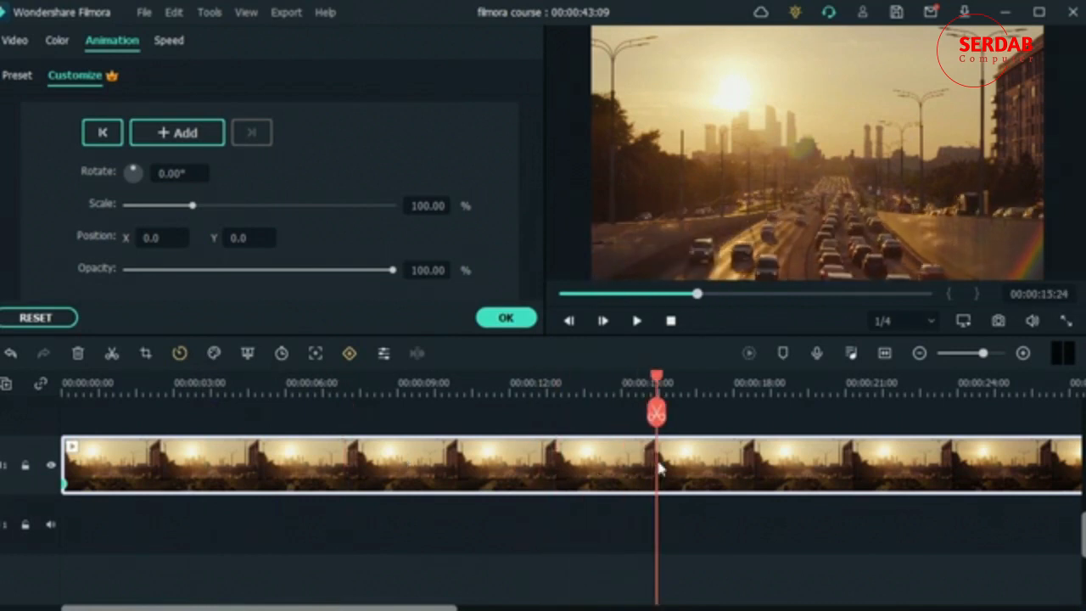
{"action": "left_click", "coordinate": [657, 411]}
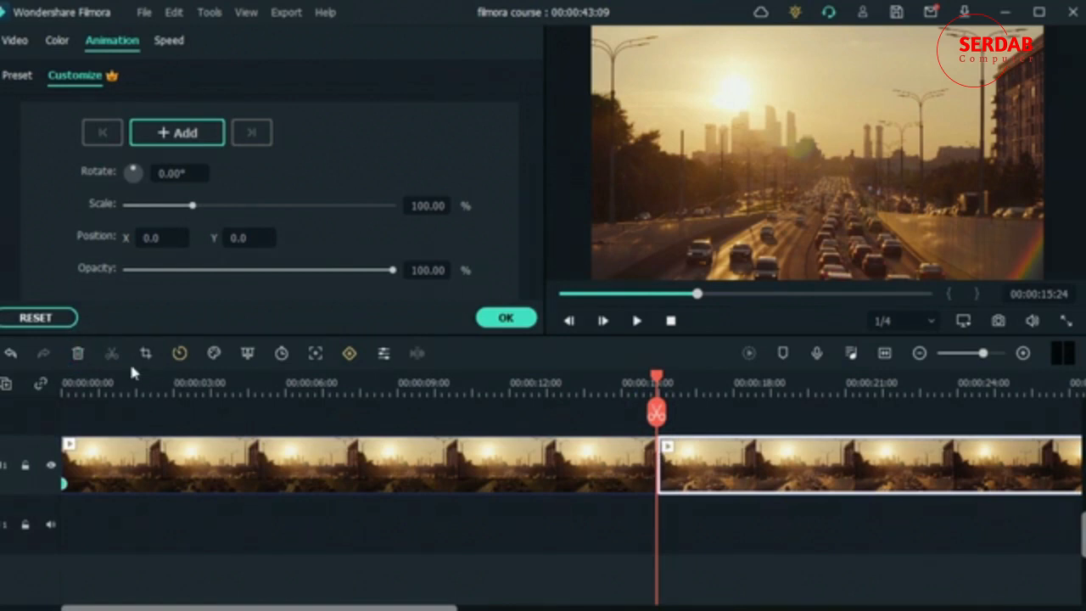
{"action": "left_click", "coordinate": [77, 352]}
Add an animation keyframe at 00:00:15:15 on the city traffic clip with scale 151.59% and Y position 278.1.
{"action": "left_click", "coordinate": [599, 478]}
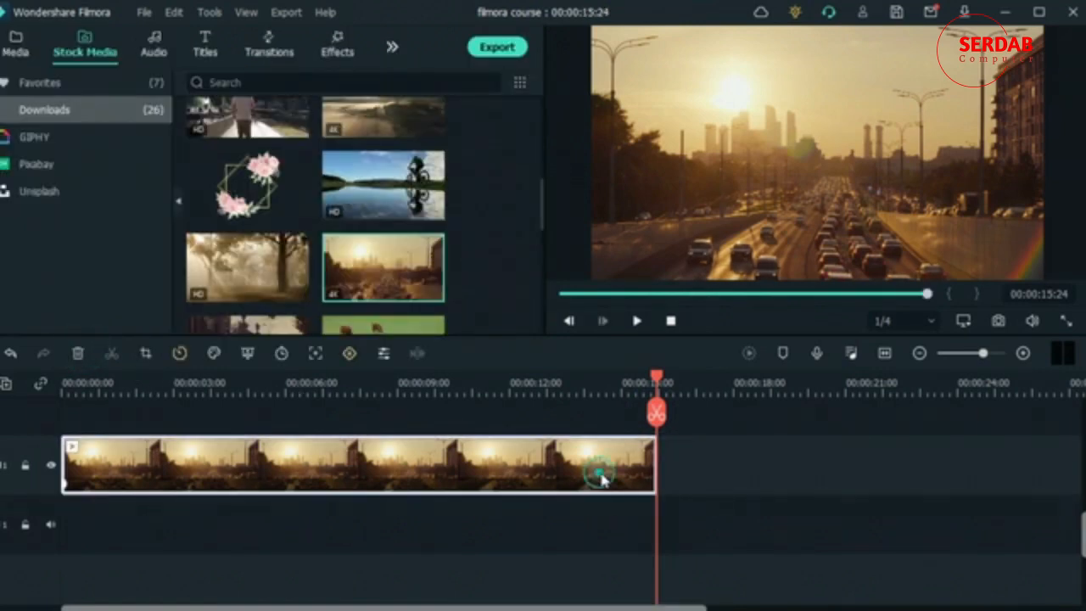
{"action": "double_click", "coordinate": [492, 463]}
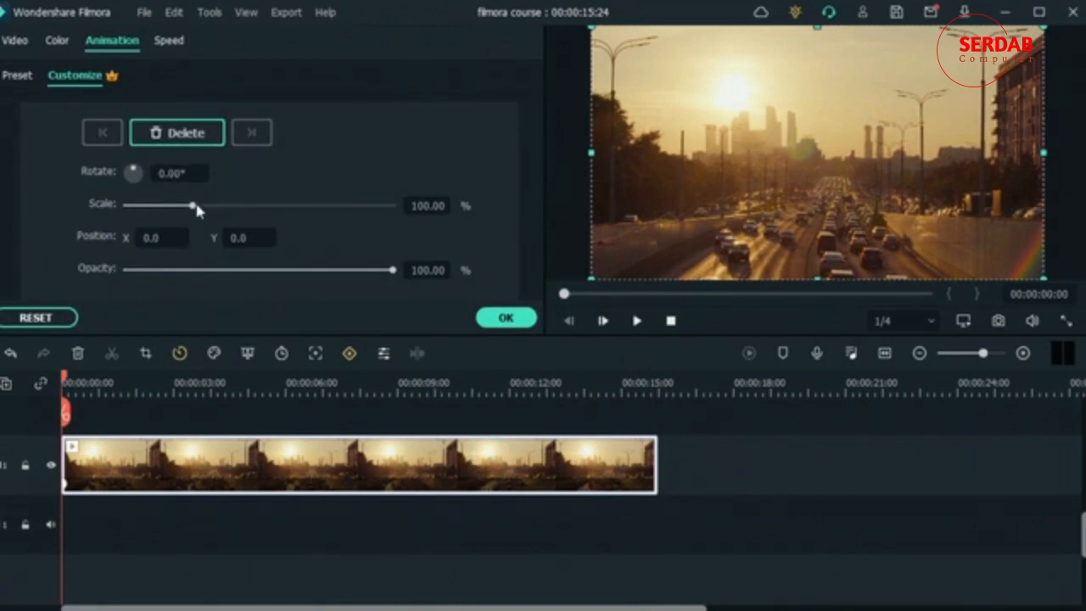
{"action": "left_click_drag", "start_coordinate": [196, 210], "coordinate": [253, 224]}
{"action": "left_click_drag", "start_coordinate": [606, 413], "coordinate": [646, 426]}
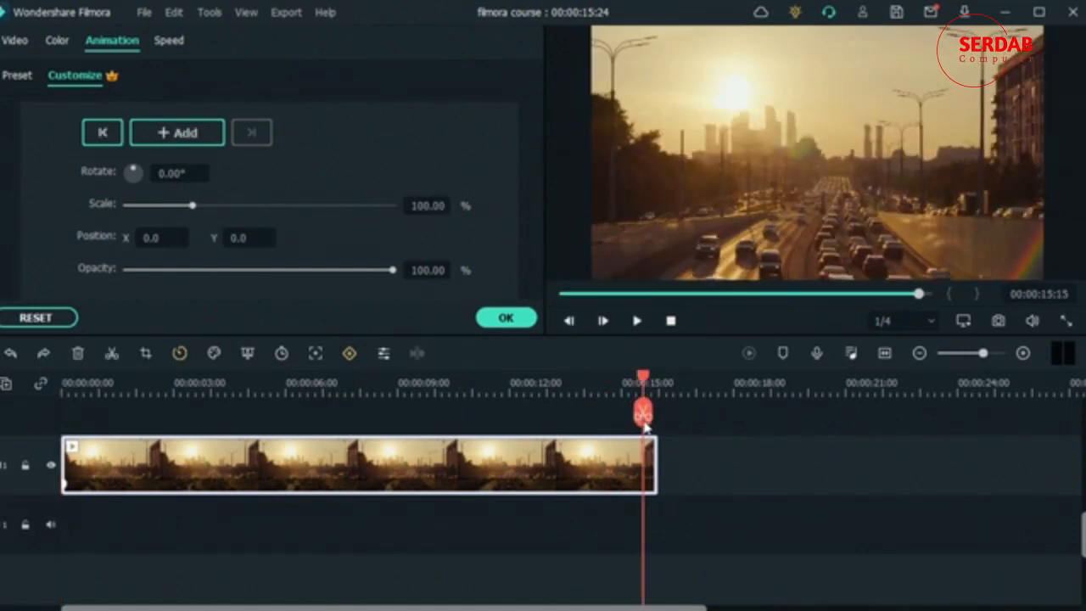
{"action": "left_click_drag", "start_coordinate": [194, 206], "coordinate": [267, 225]}
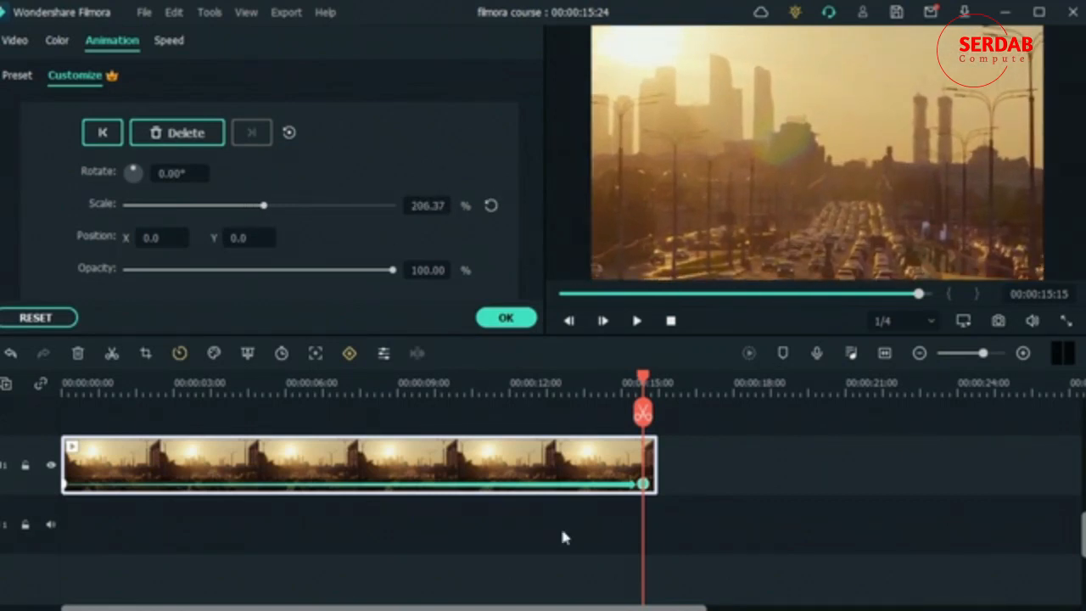
{"action": "left_click_drag", "start_coordinate": [828, 239], "coordinate": [823, 88]}
{"action": "left_click_drag", "start_coordinate": [262, 208], "coordinate": [227, 206]}
{"action": "left_click_drag", "start_coordinate": [853, 102], "coordinate": [819, 216]}
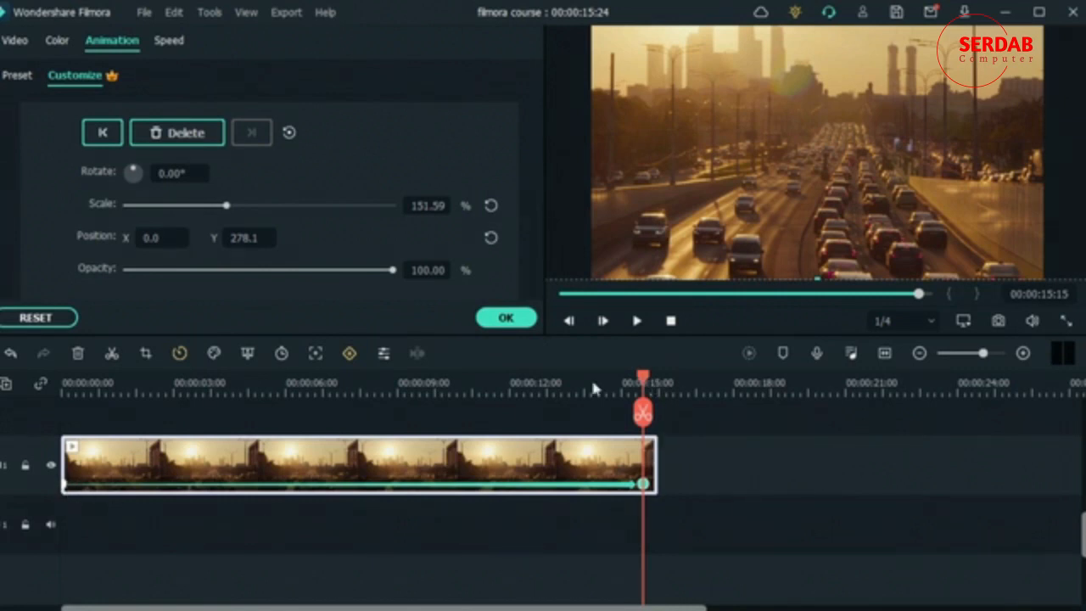
Preview the city traffic animation from its start and set the playback quality to Full.
{"action": "left_click_drag", "start_coordinate": [643, 413], "coordinate": [23, 463]}
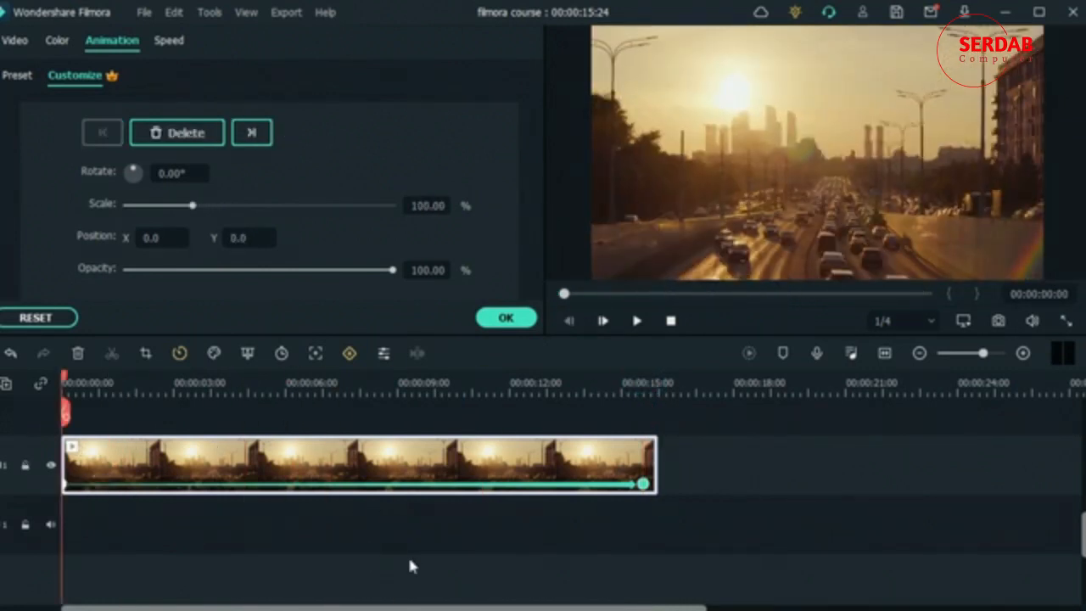
{"action": "key", "text": "space"}
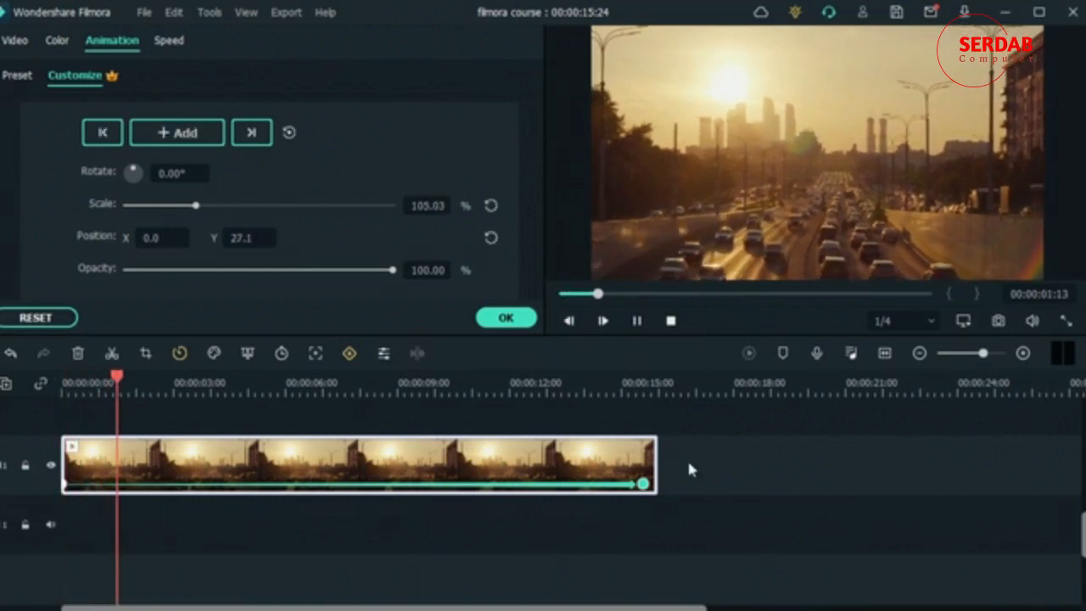
{"action": "key", "text": "space"}
{"action": "left_click", "coordinate": [902, 324]}
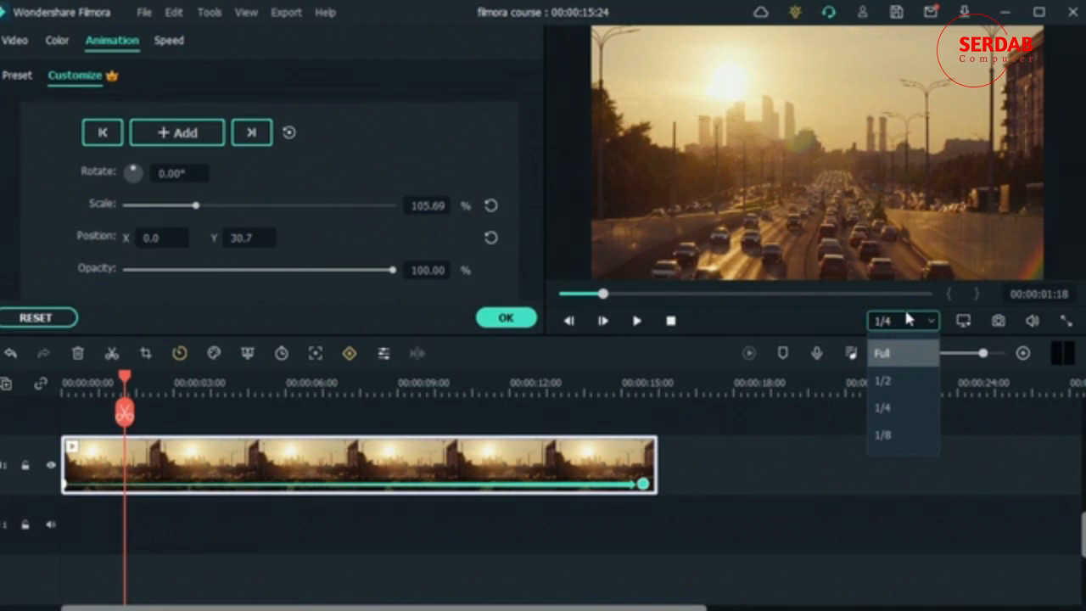
{"action": "left_click", "coordinate": [891, 355]}
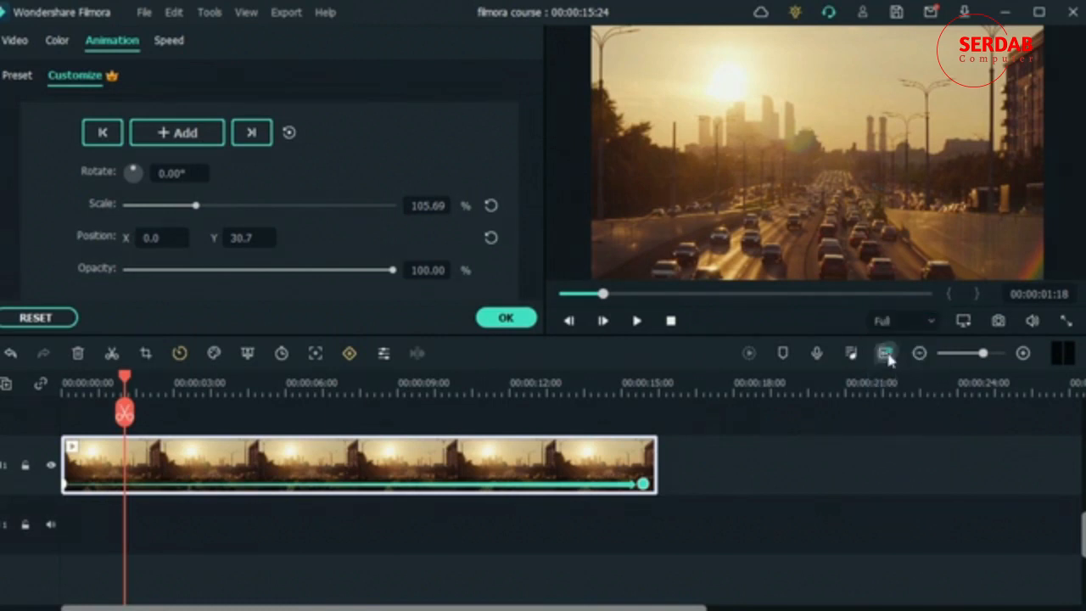
Replay the city traffic clip from its start to review the zoom, and accept the animation settings.
{"action": "left_click_drag", "start_coordinate": [126, 377], "coordinate": [61, 392]}
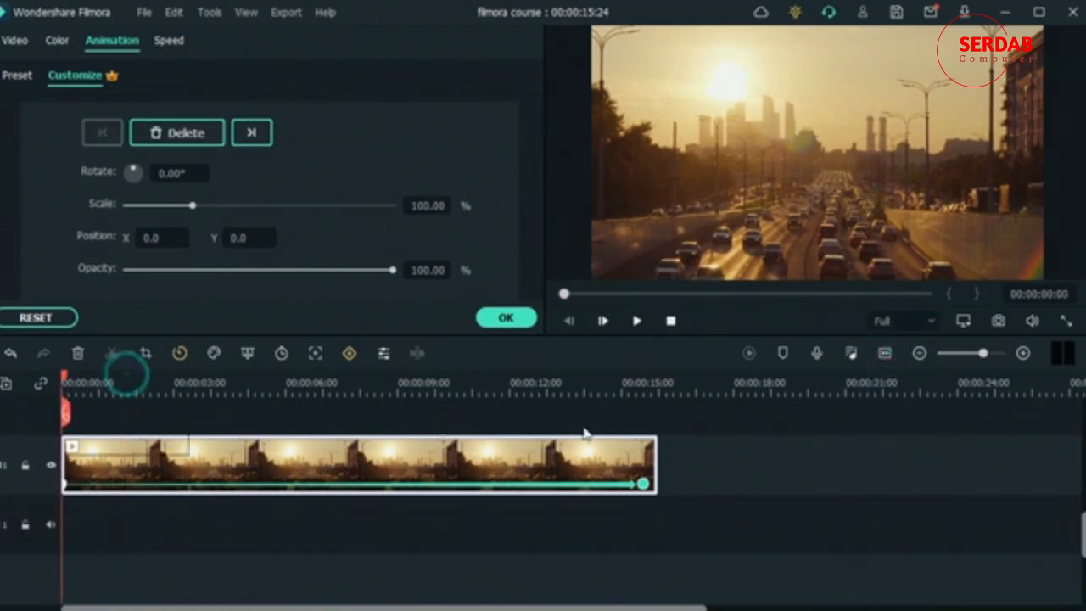
{"action": "key", "text": "space"}
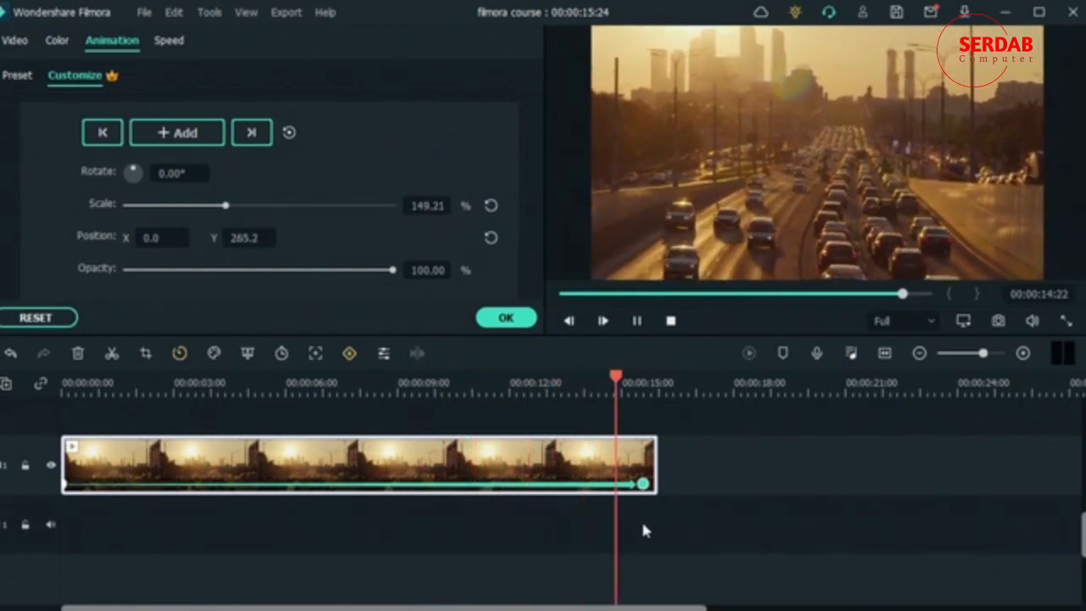
{"action": "key", "text": "space"}
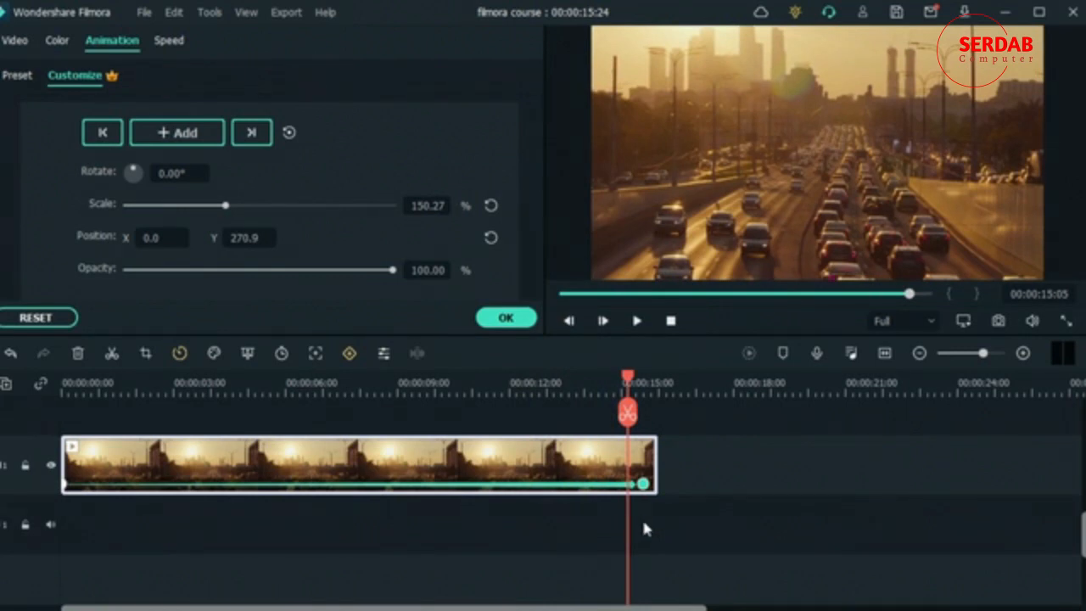
{"action": "left_click", "coordinate": [506, 317]}
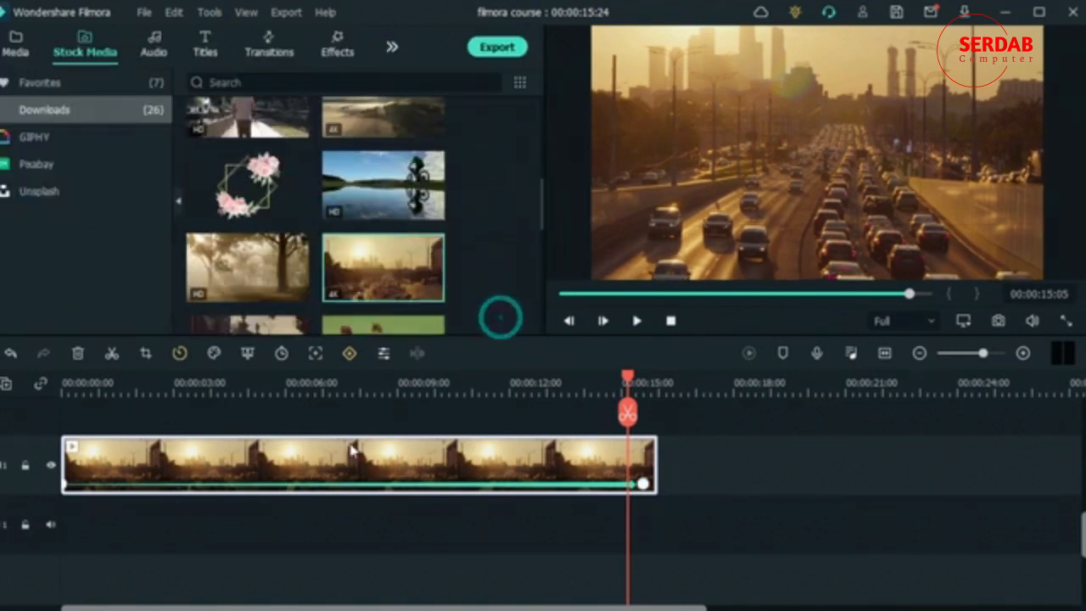
Delete the city traffic clip and place the coast video production ID_5192717 at the start of the timeline.
{"action": "key", "text": "Delete"}
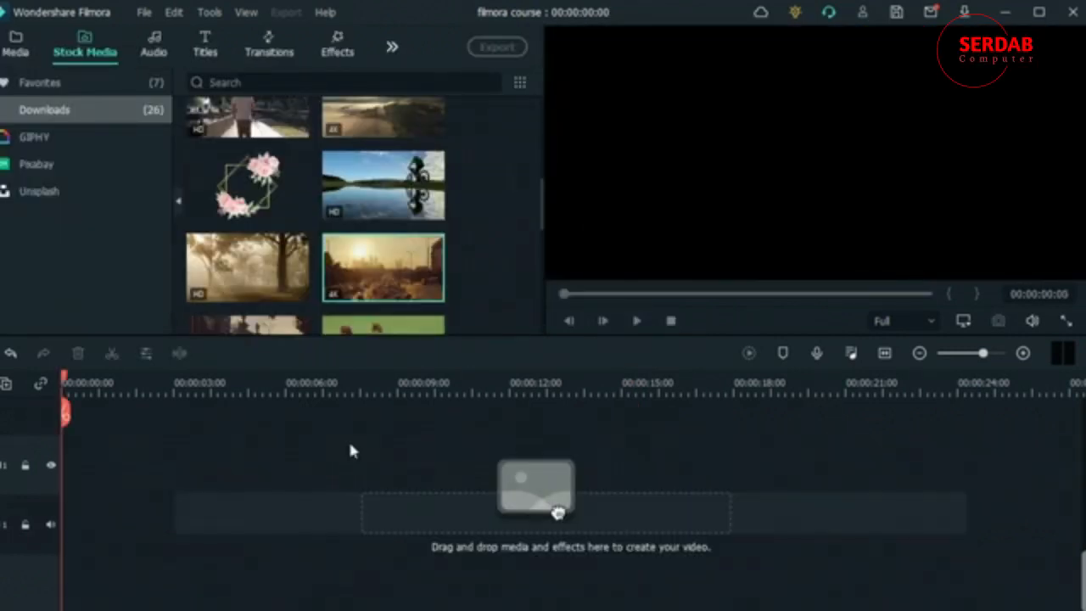
{"action": "left_click", "coordinate": [26, 47]}
{"action": "left_click", "coordinate": [434, 249]}
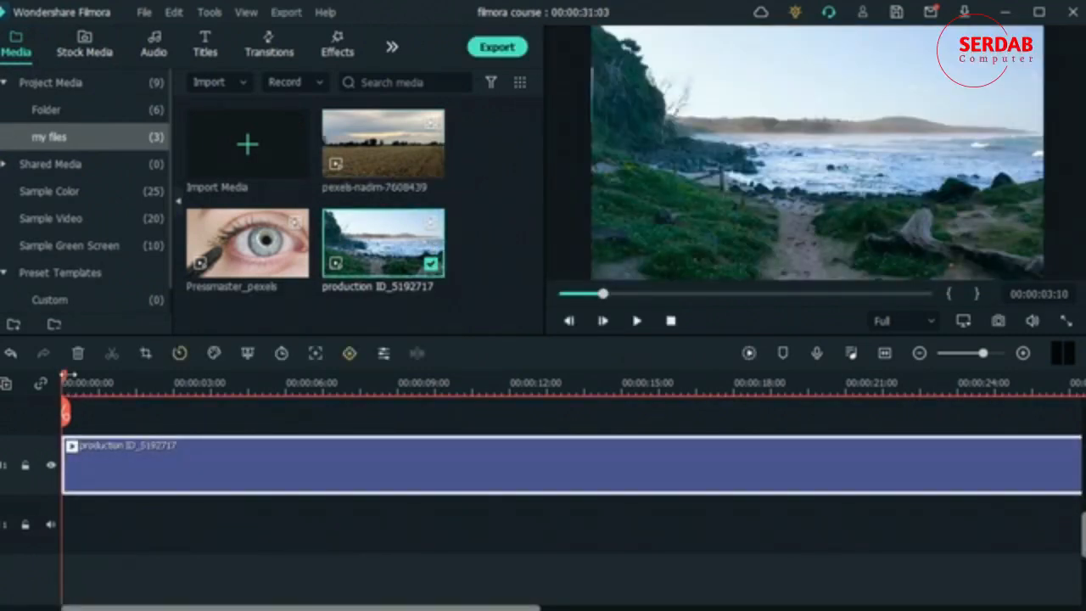
Scrub through the coast clip, split it at 00:00:12:14 and delete the part after the cut.
{"action": "left_click_drag", "start_coordinate": [66, 413], "coordinate": [933, 413]}
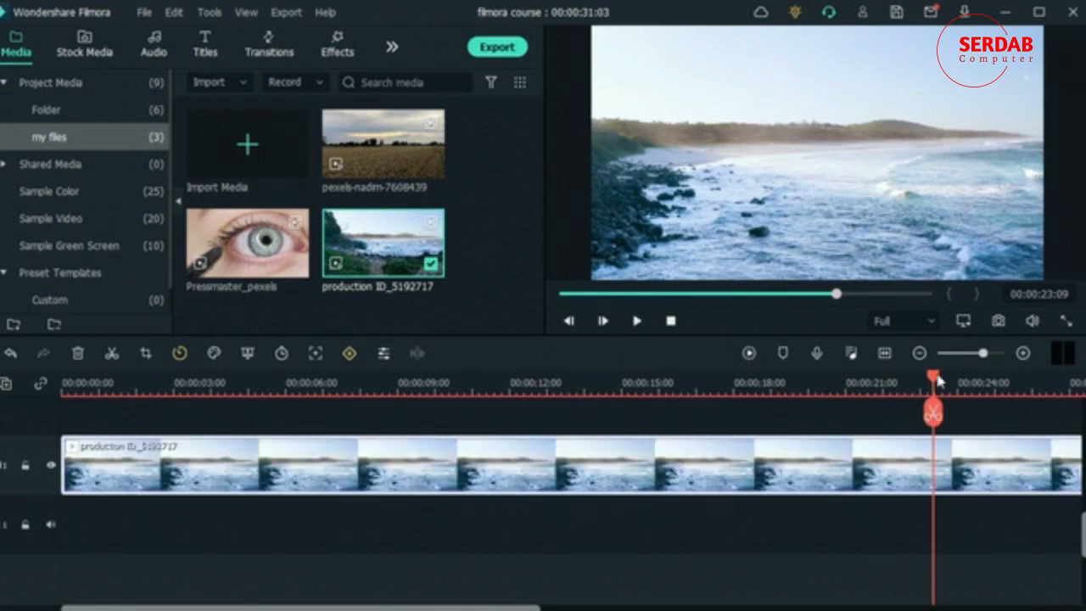
{"action": "left_click_drag", "start_coordinate": [936, 377], "coordinate": [2, 505]}
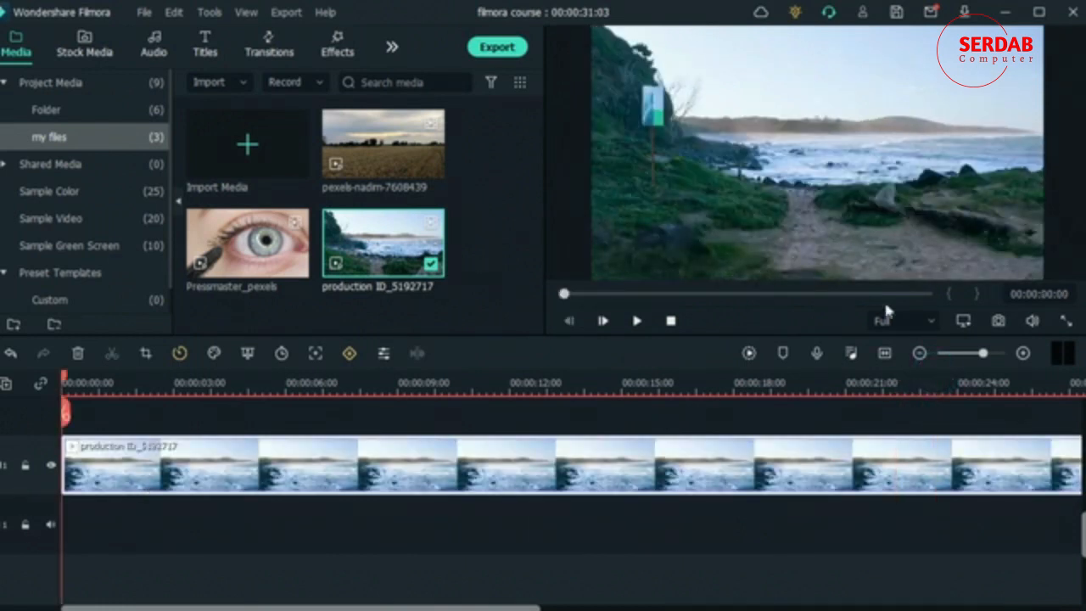
{"action": "left_click", "coordinate": [920, 354]}
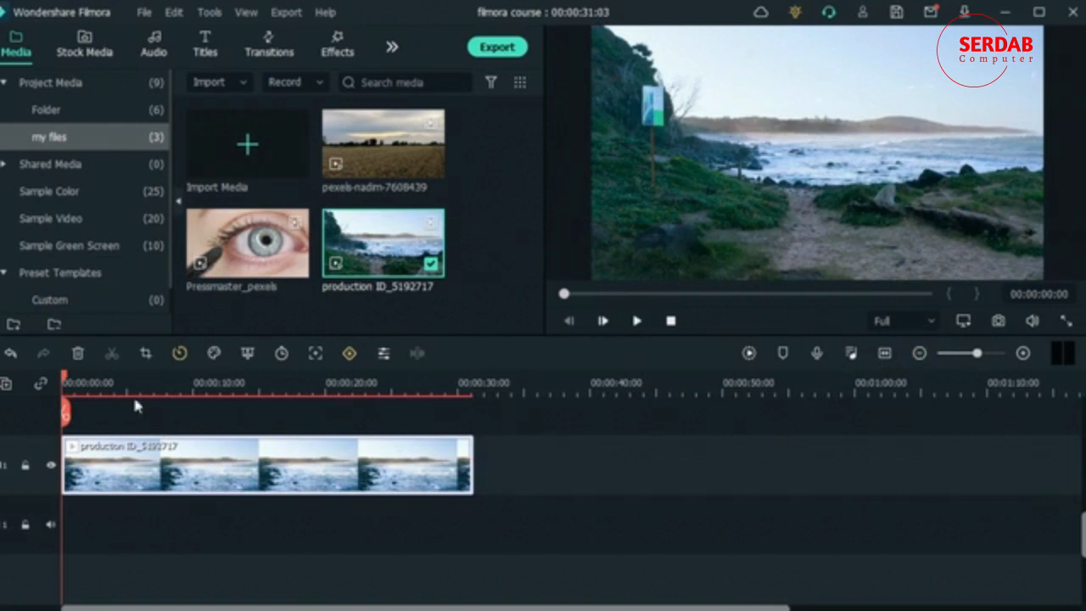
{"action": "left_click_drag", "start_coordinate": [100, 390], "coordinate": [229, 433]}
{"action": "left_click", "coordinate": [226, 413]}
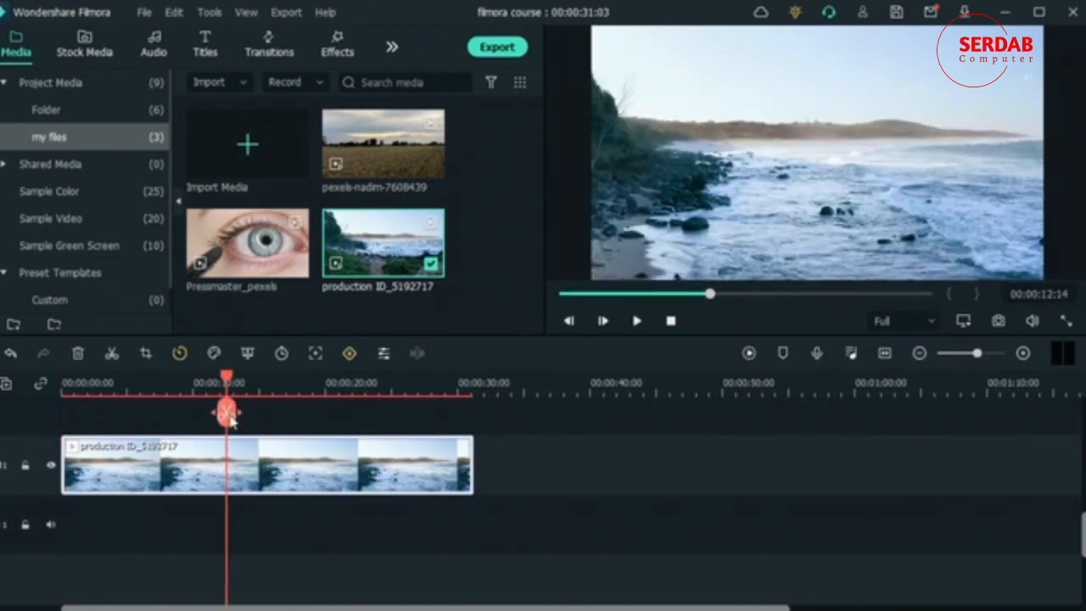
{"action": "left_click", "coordinate": [321, 480]}
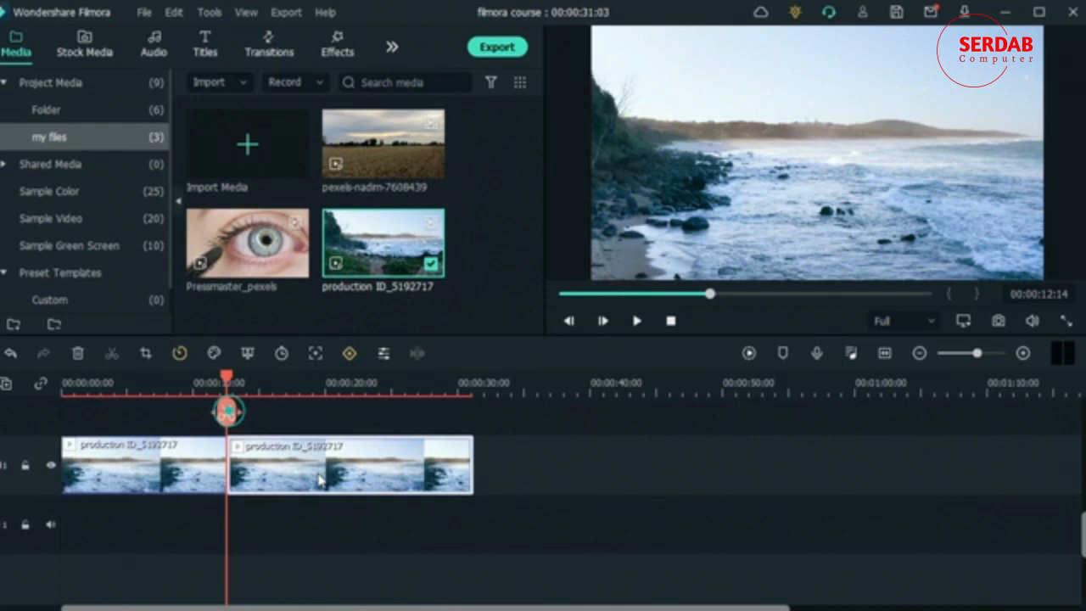
{"action": "left_click", "coordinate": [77, 353]}
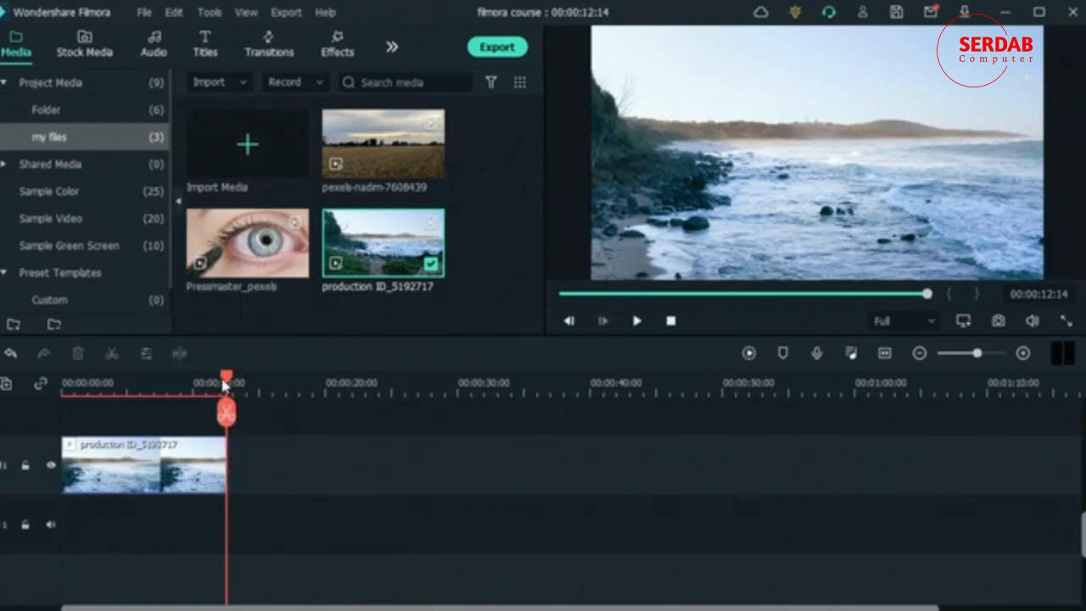
Place the Black sample color on the track above the coast clip from the timeline start, extended to the coast clip's full length.
{"action": "left_click_drag", "start_coordinate": [225, 385], "coordinate": [31, 411]}
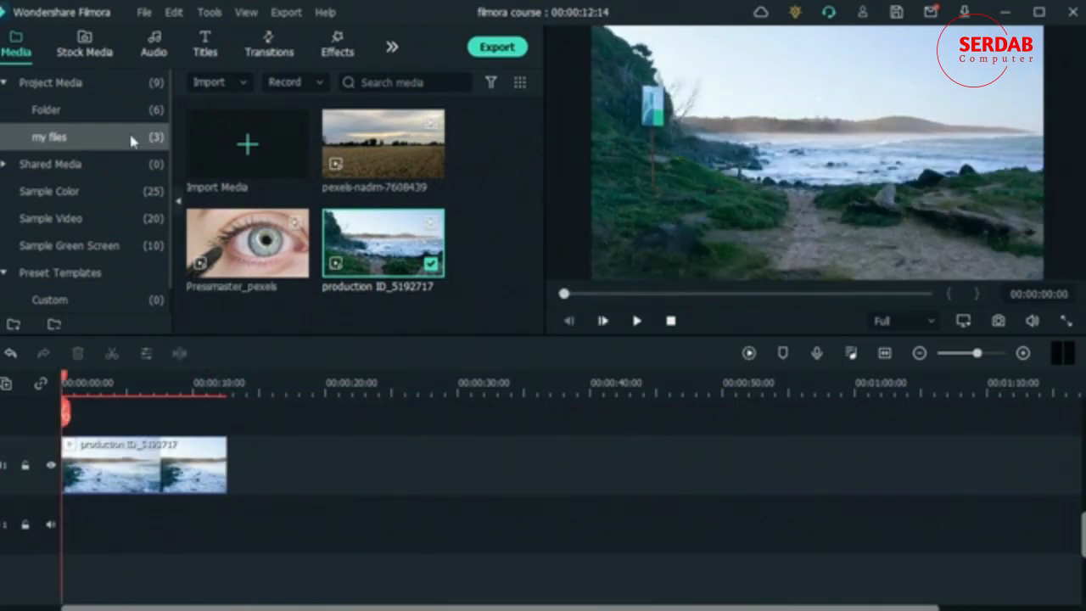
{"action": "left_click", "coordinate": [51, 191]}
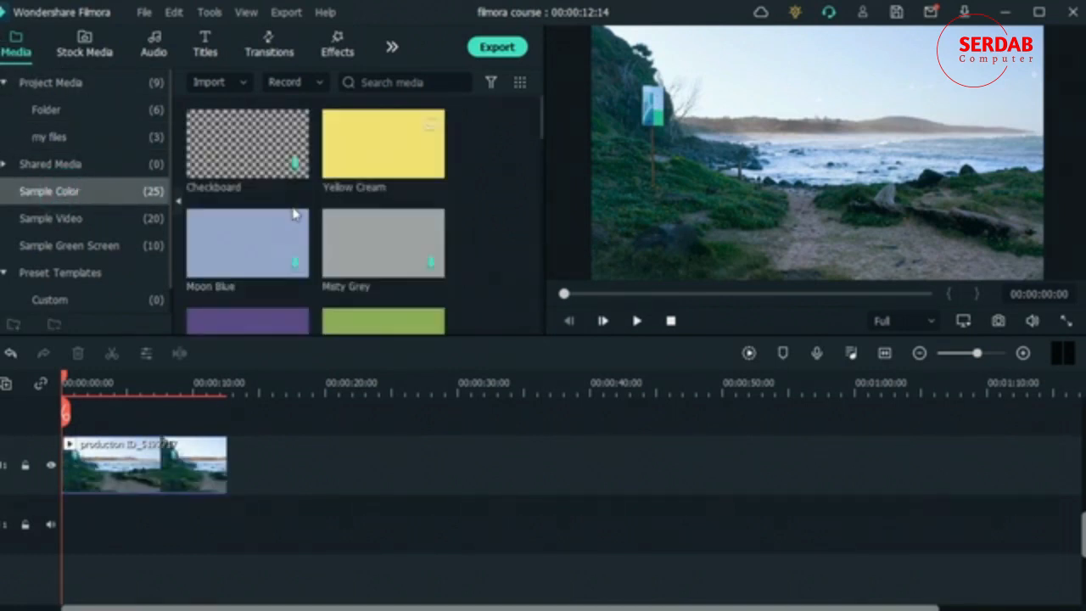
{"action": "scroll", "coordinate": [273, 219], "scroll_direction": "down", "scroll_amount": 10}
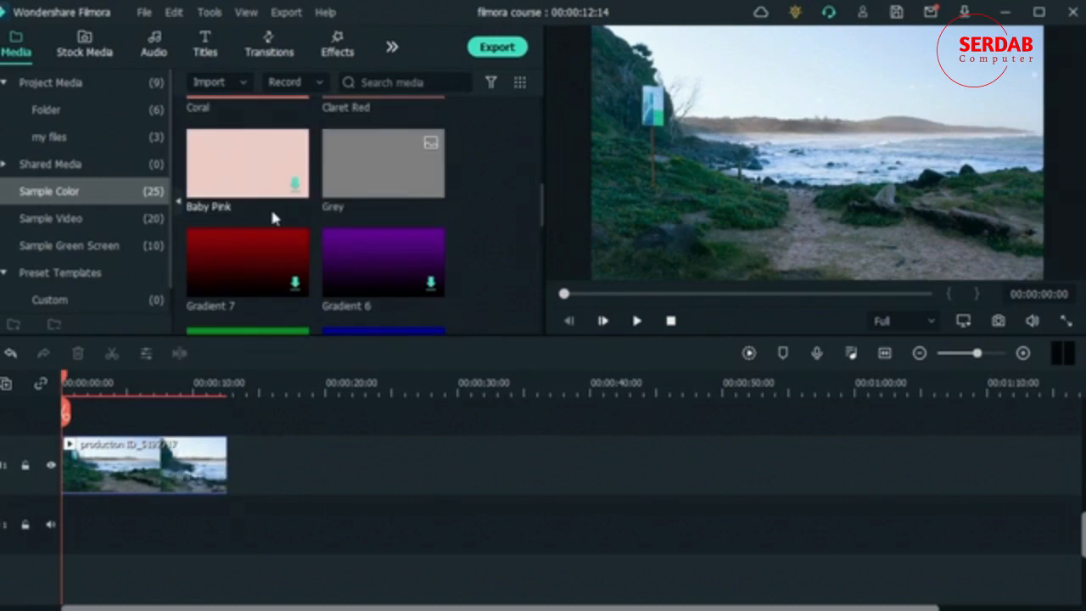
{"action": "scroll", "coordinate": [274, 216], "scroll_direction": "down", "scroll_amount": 3}
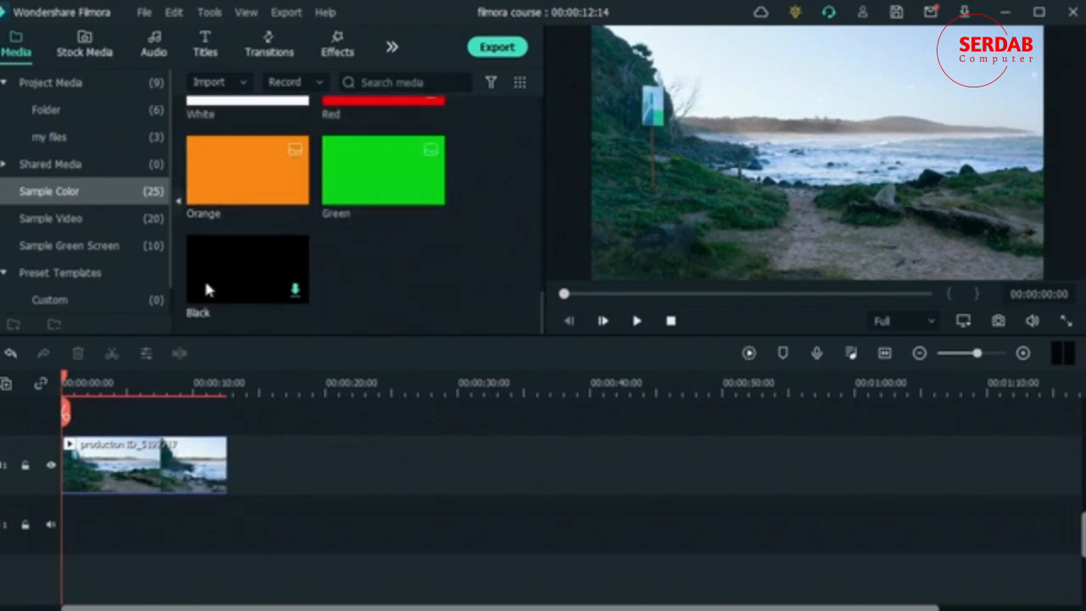
{"action": "left_click_drag", "start_coordinate": [254, 268], "coordinate": [68, 436]}
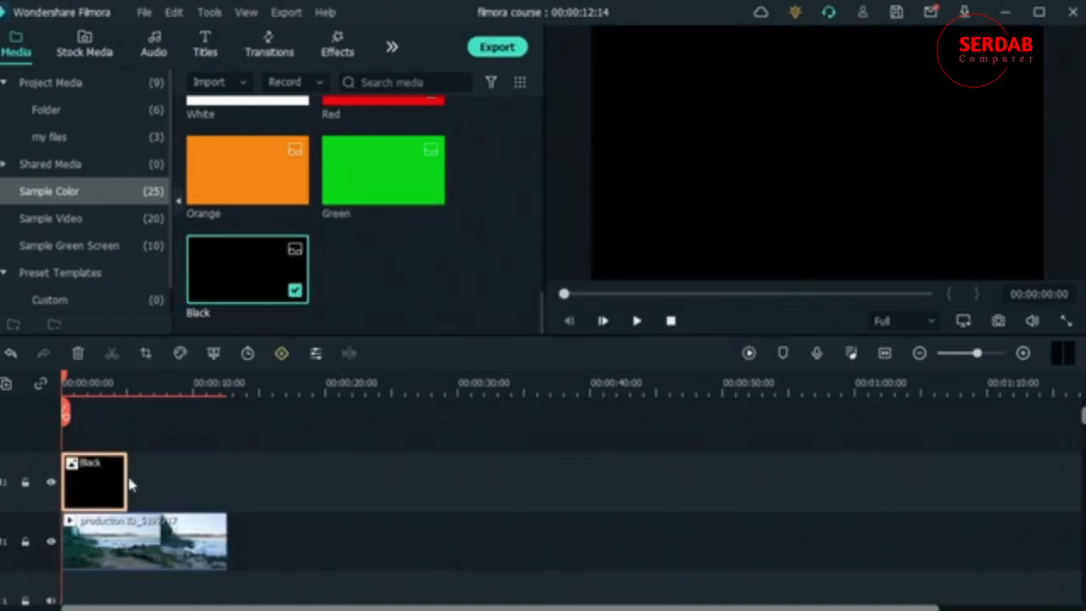
{"action": "left_click_drag", "start_coordinate": [125, 482], "coordinate": [227, 503]}
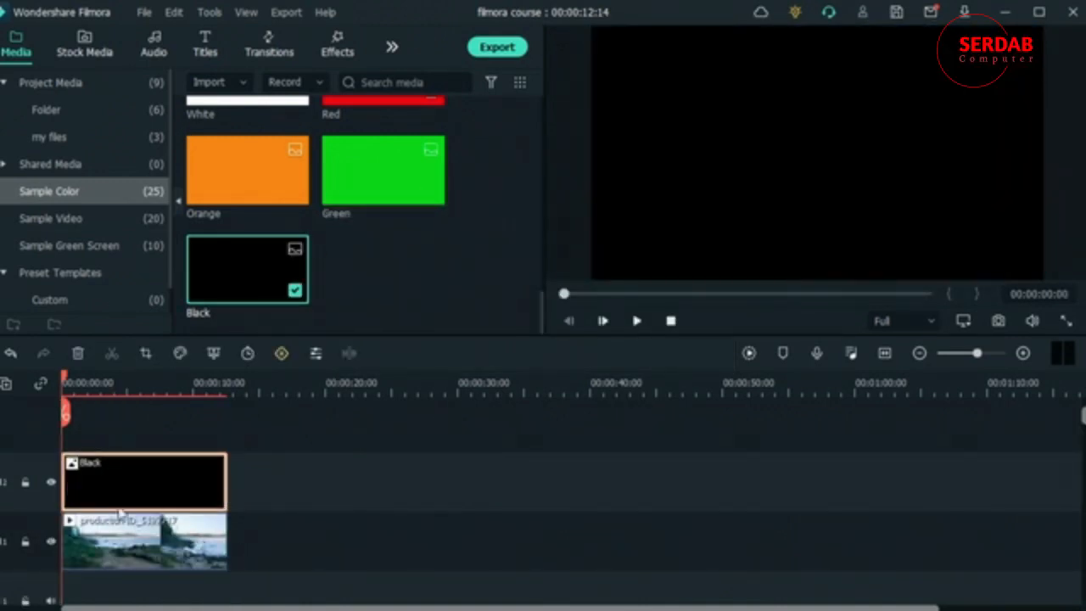
Try opacities of 68.23% and 0% on the Black clip, and return its opacity to 100%.
{"action": "double_click", "coordinate": [129, 482]}
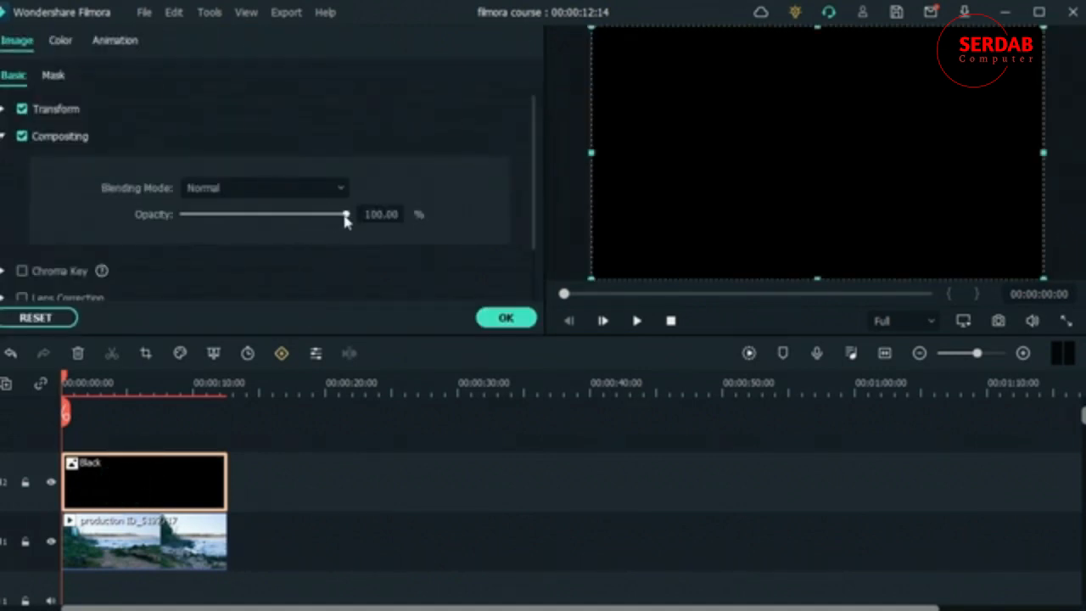
{"action": "left_click_drag", "start_coordinate": [345, 219], "coordinate": [292, 217]}
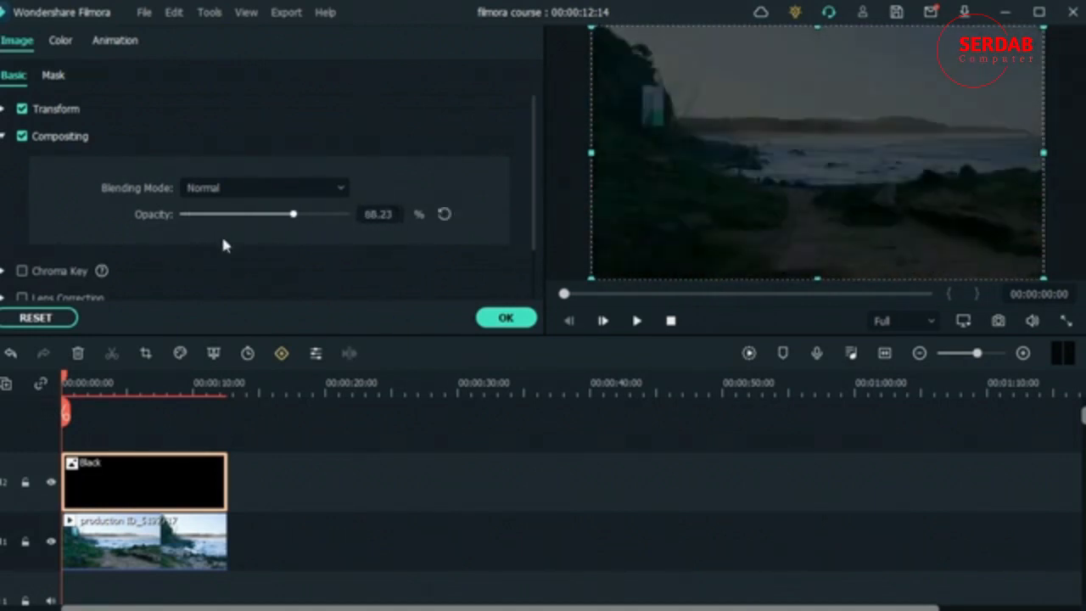
{"action": "left_click_drag", "start_coordinate": [225, 245], "coordinate": [101, 224]}
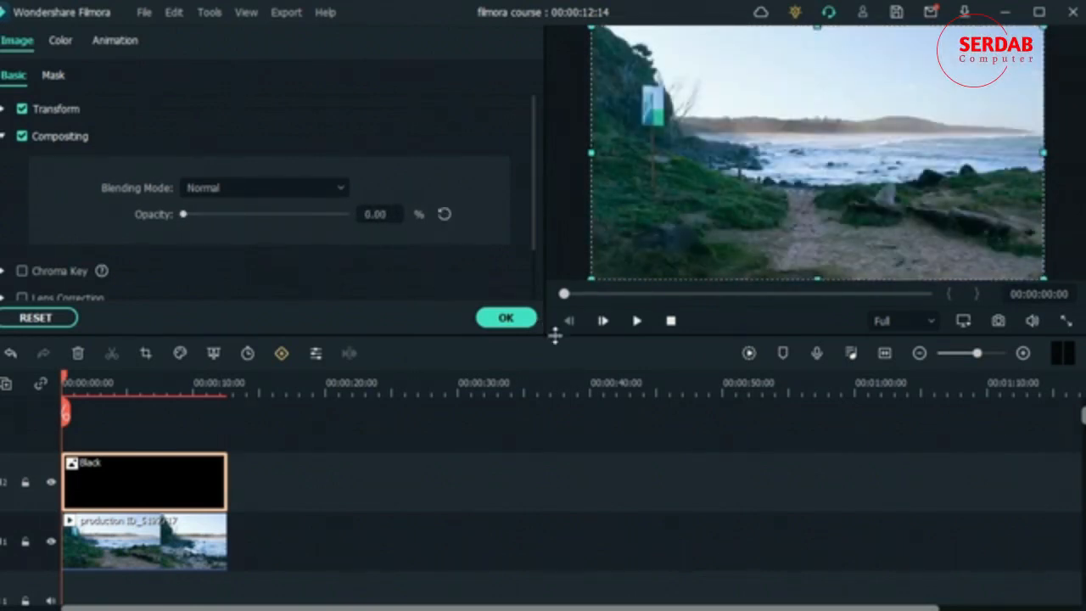
{"action": "left_click", "coordinate": [213, 212]}
{"action": "left_click_drag", "start_coordinate": [181, 213], "coordinate": [350, 214]}
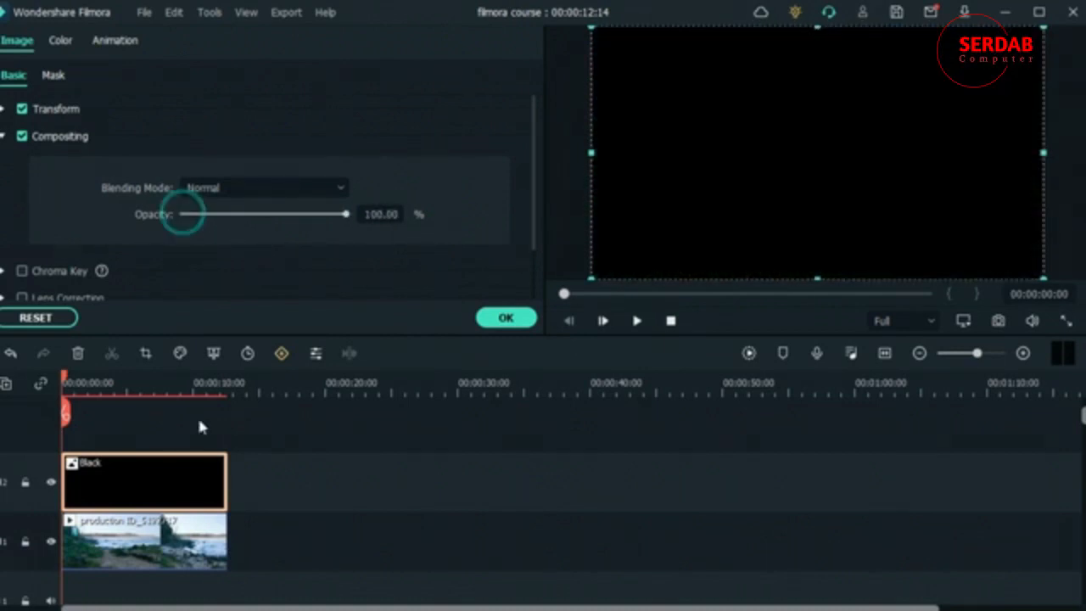
Add a custom animation keyframe with 100% opacity at the start of the Black clip.
{"action": "left_click", "coordinate": [116, 40]}
{"action": "left_click", "coordinate": [85, 76]}
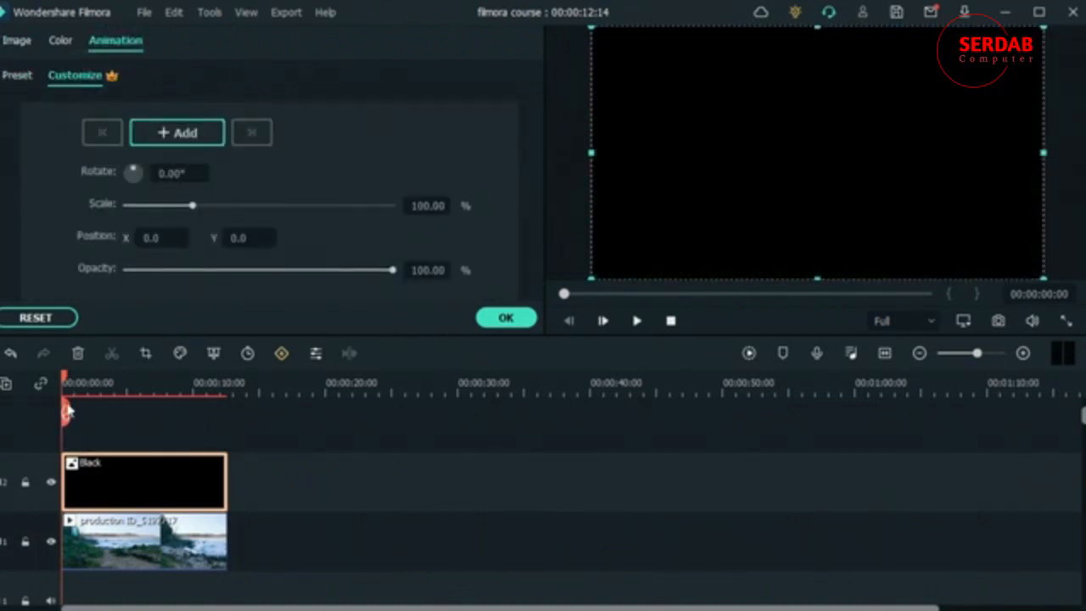
{"action": "left_click", "coordinate": [164, 137]}
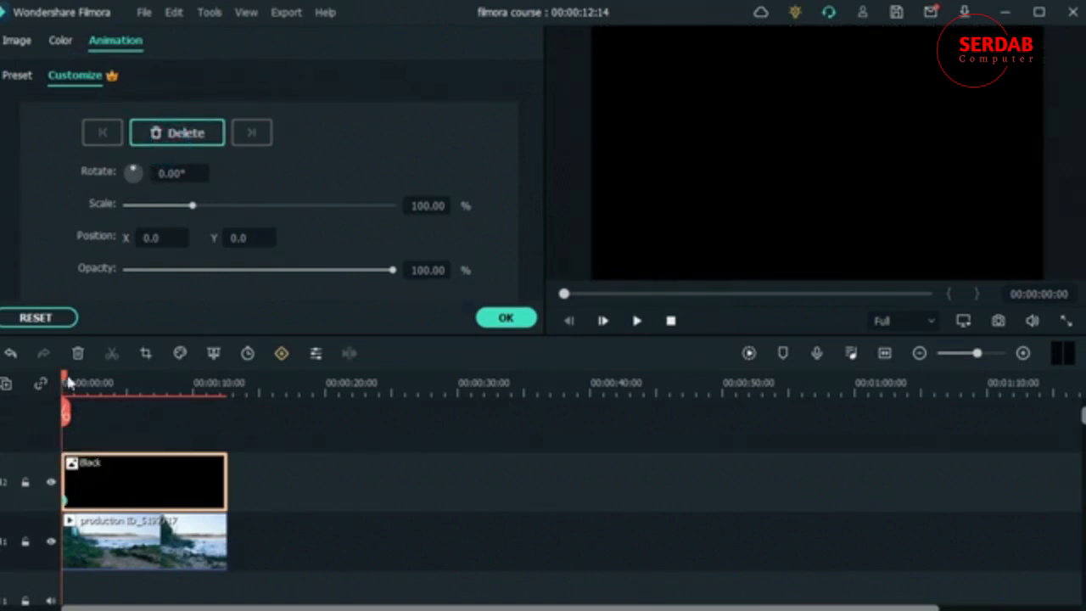
Add opacity keyframes to the Black clip with 0% at 00:00:02:03 and 00:00:10:05, and 100% at 00:00:12:13, and apply them.
{"action": "left_click_drag", "start_coordinate": [65, 382], "coordinate": [89, 381]}
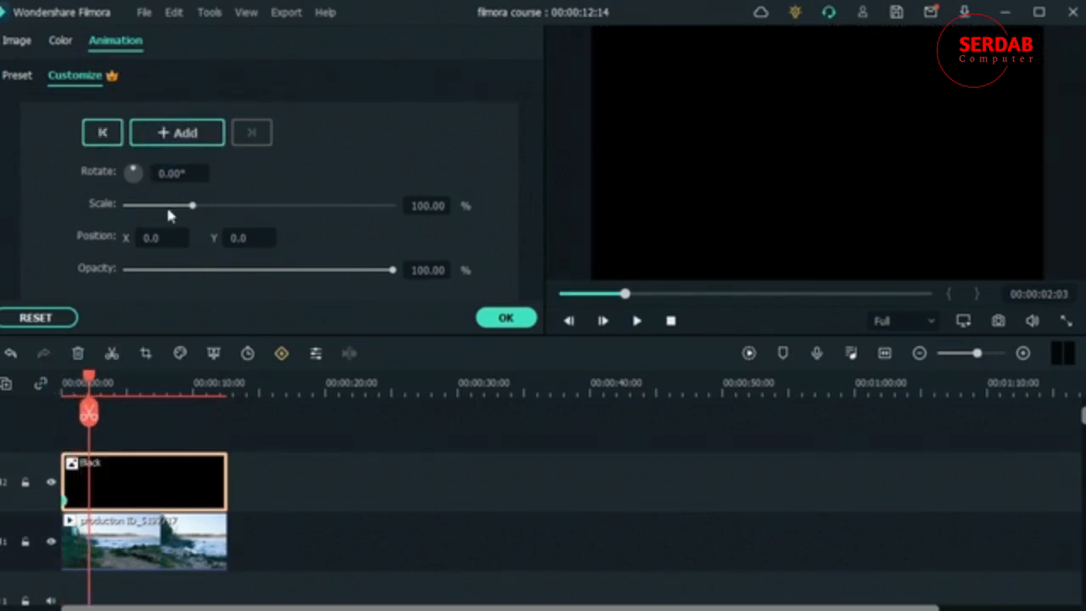
{"action": "left_click_drag", "start_coordinate": [391, 271], "coordinate": [228, 397]}
{"action": "left_click", "coordinate": [179, 132]}
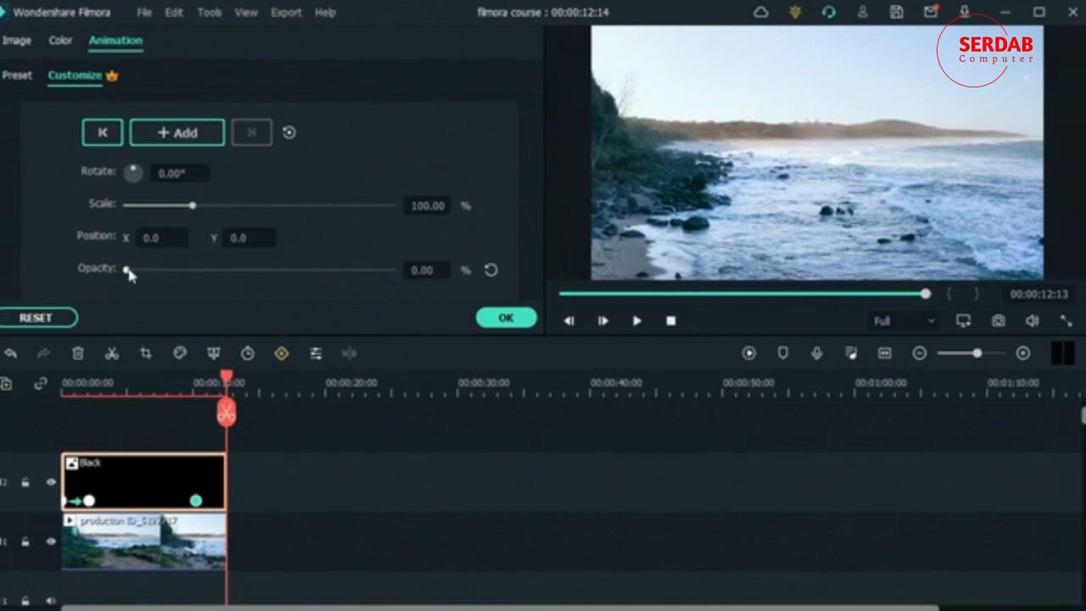
{"action": "left_click_drag", "start_coordinate": [125, 269], "coordinate": [391, 270]}
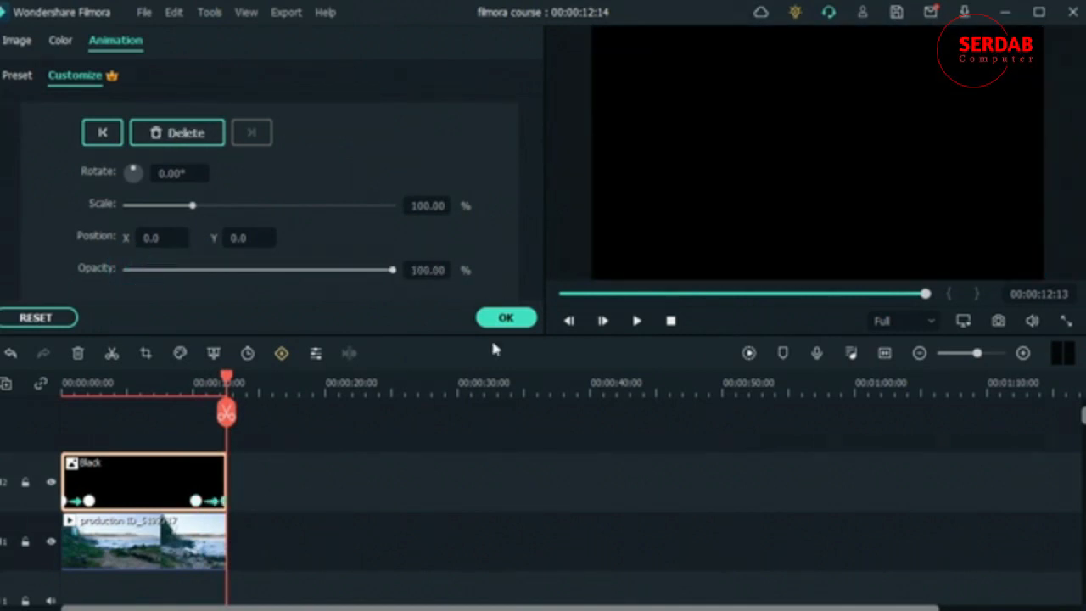
{"action": "left_click", "coordinate": [506, 318]}
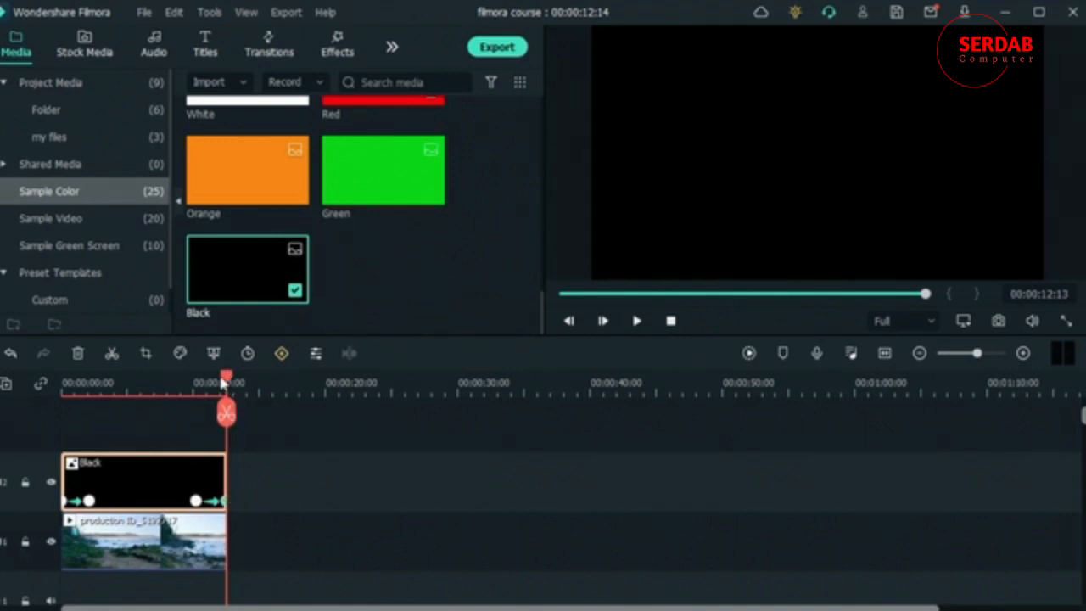
Render the timeline preview and play the black fades at the start and end of the coast video.
{"action": "left_click_drag", "start_coordinate": [227, 376], "coordinate": [39, 419]}
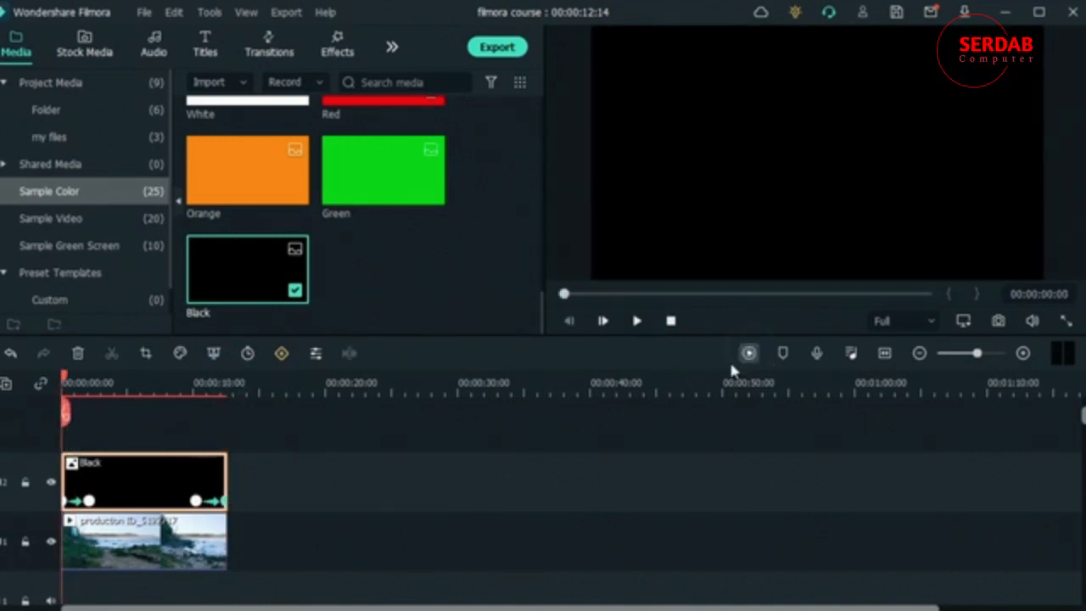
{"action": "left_click", "coordinate": [731, 370]}
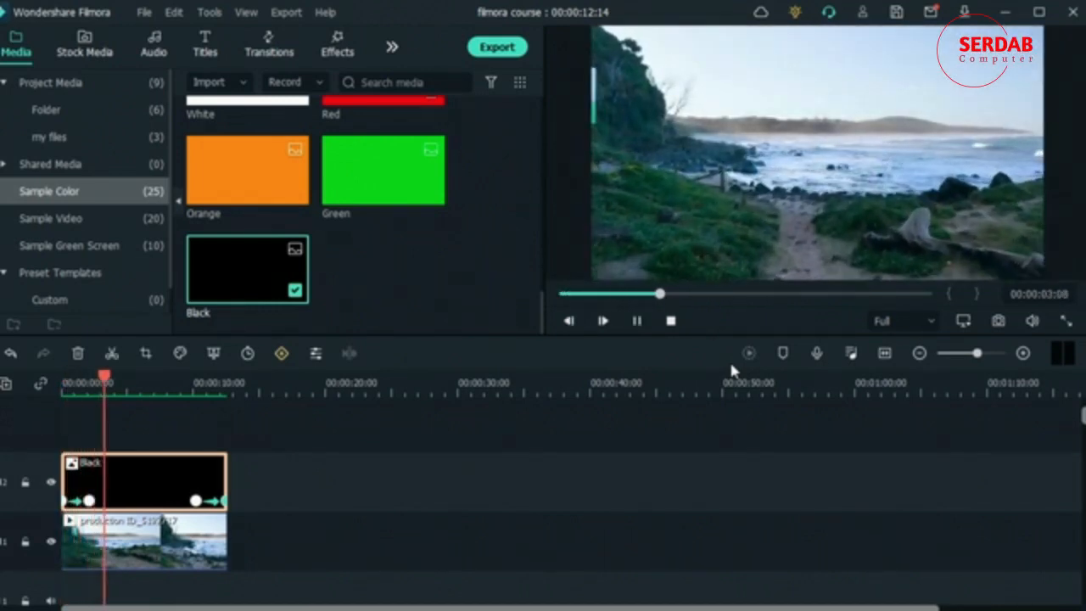
{"action": "left_click", "coordinate": [174, 385]}
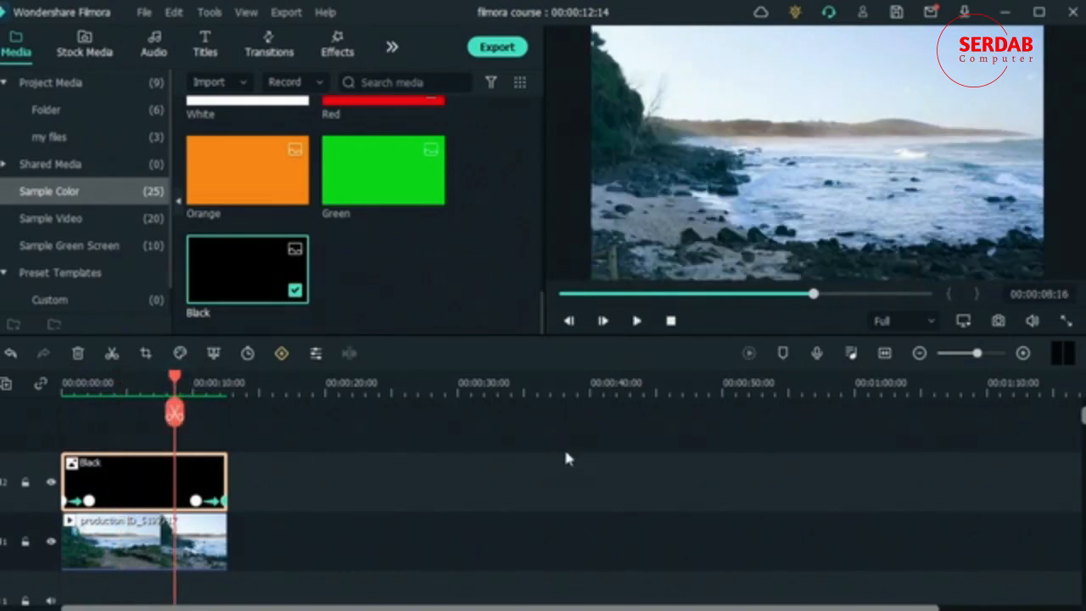
{"action": "key", "text": "space"}
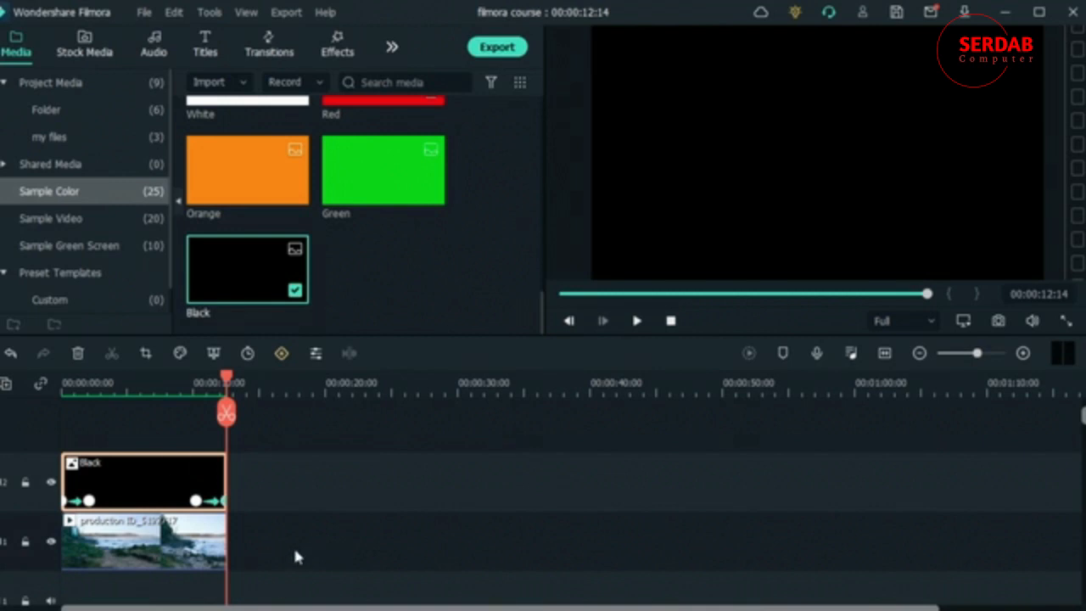
Delete the coast clip from the timeline and search the Pixabay stock videos for "landscape".
{"action": "left_click_drag", "start_coordinate": [291, 548], "coordinate": [108, 529]}
{"action": "key", "text": "Delete"}
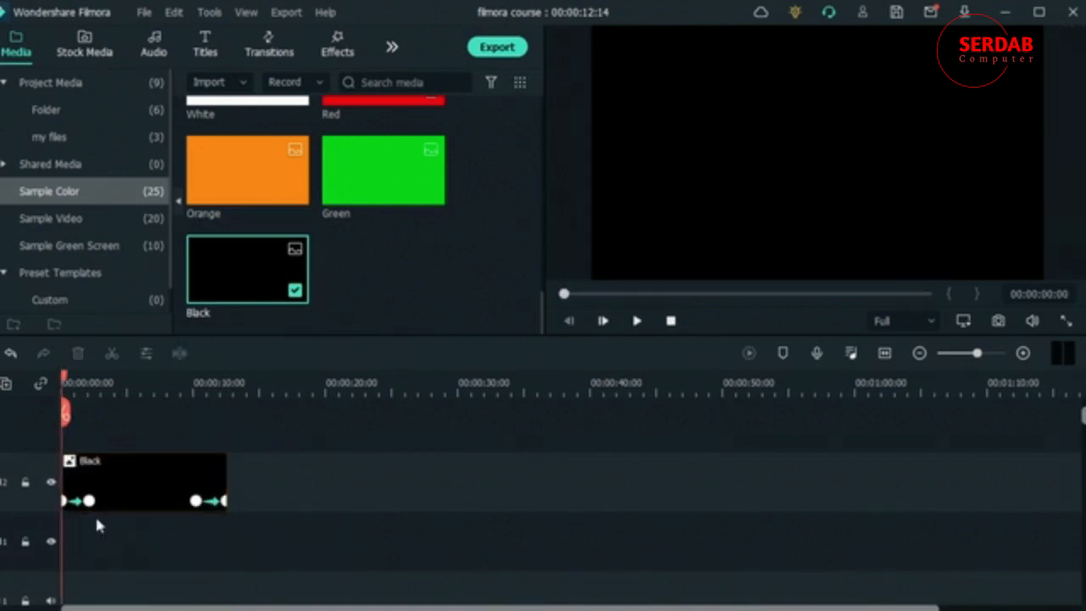
{"action": "left_click", "coordinate": [95, 46]}
{"action": "mouse_move", "coordinate": [294, 125]}
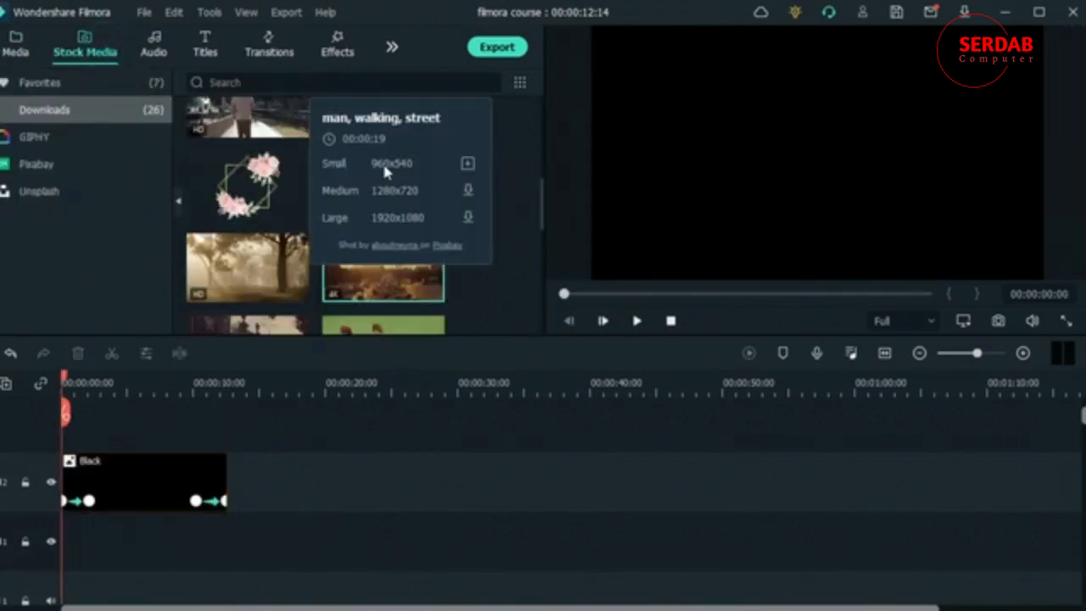
{"action": "scroll", "coordinate": [489, 299], "scroll_direction": "down", "scroll_amount": 3}
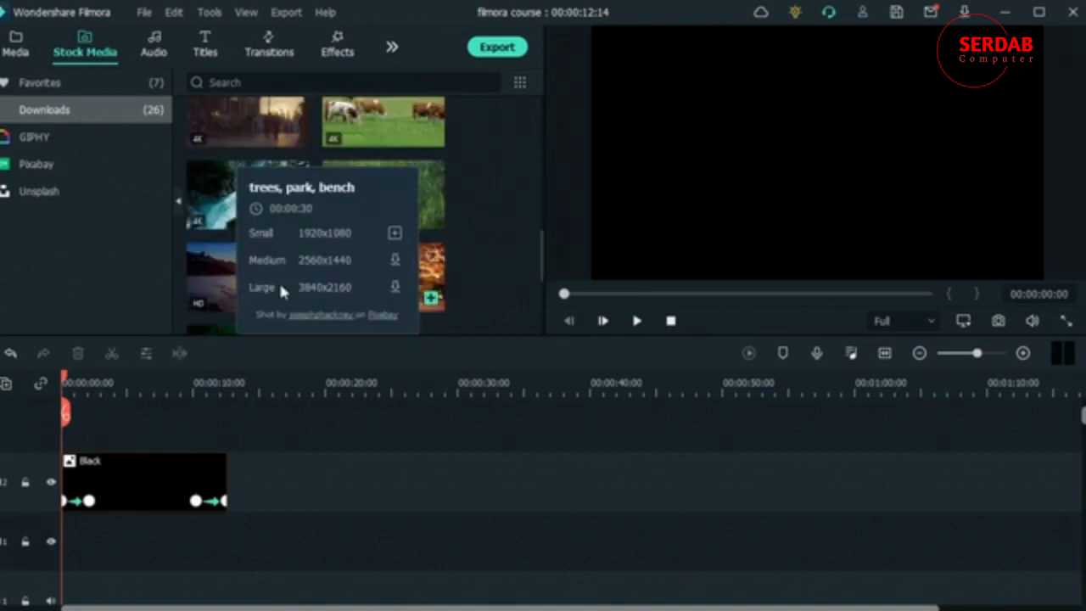
{"action": "scroll", "coordinate": [507, 259], "scroll_direction": "up", "scroll_amount": 10}
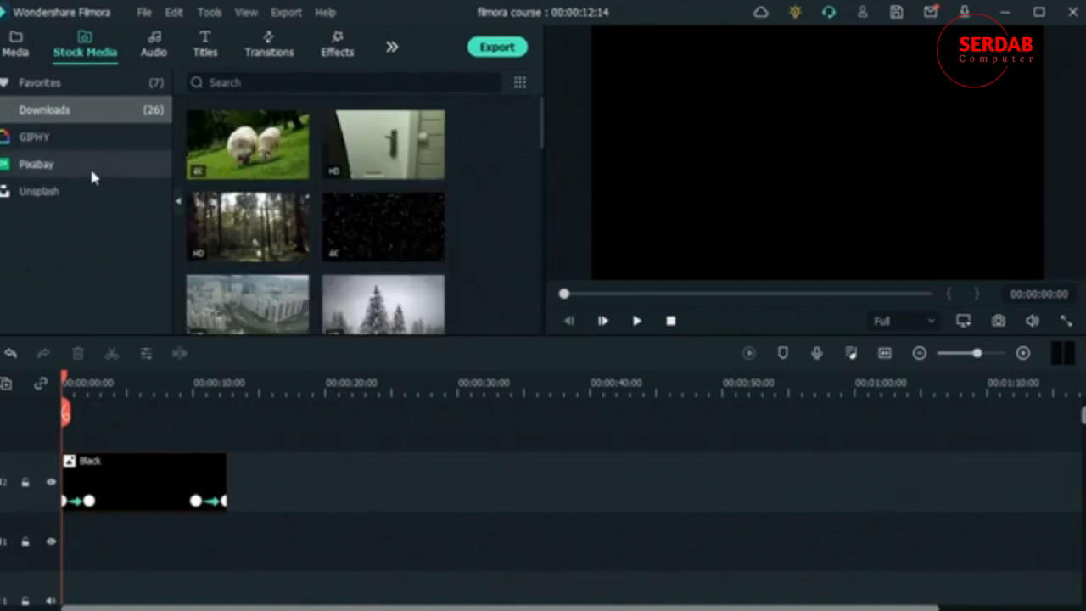
{"action": "left_click", "coordinate": [90, 166]}
{"action": "left_click", "coordinate": [339, 82]}
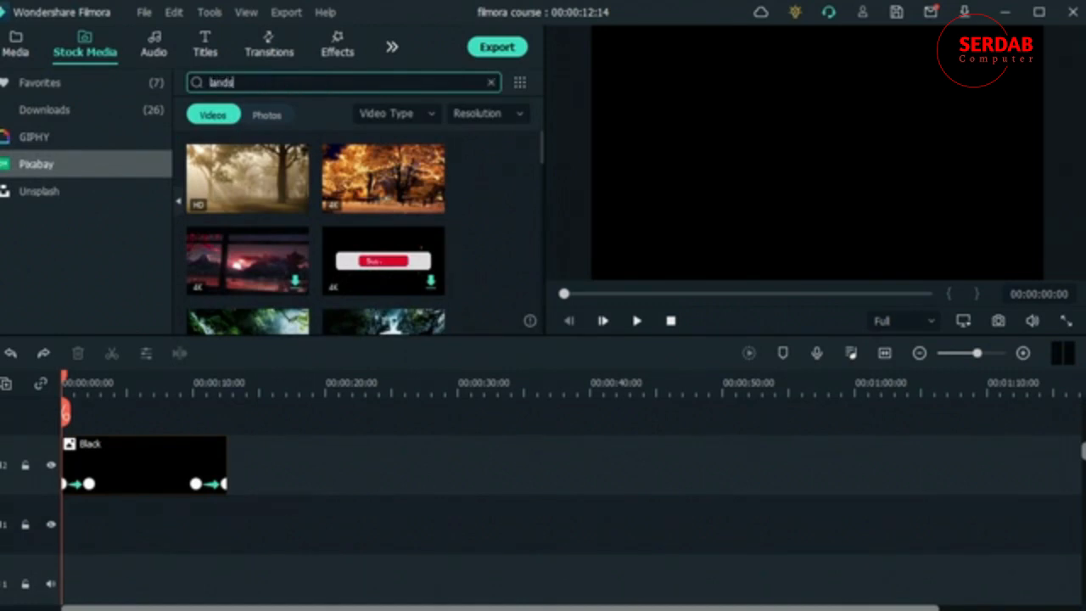
{"action": "type", "text": "landscape"}
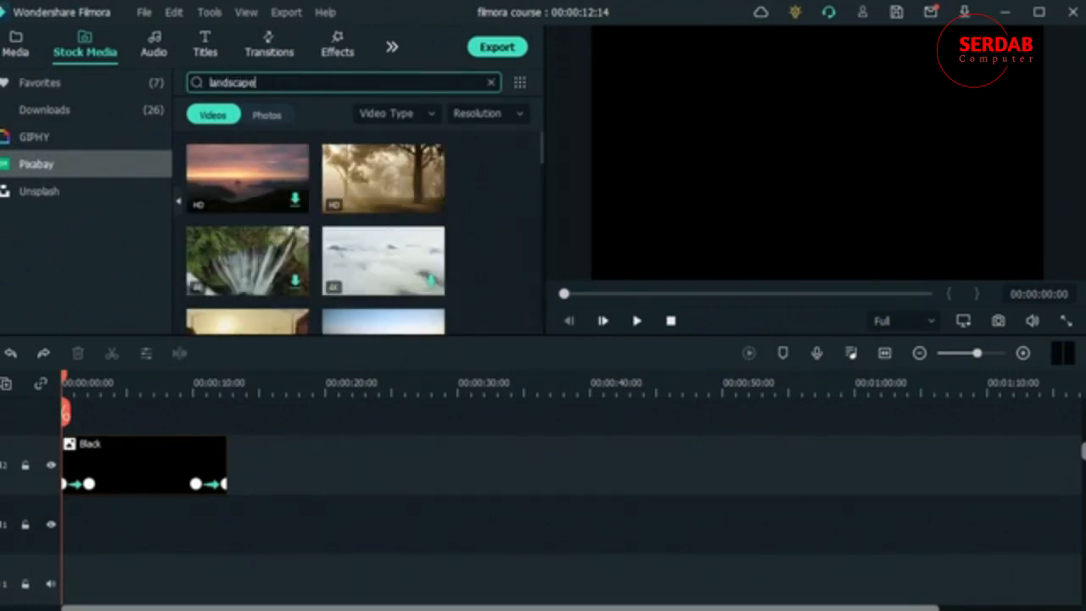
Download the 960x540 version of the "sunrise, sunbeams, trees" video and place it at the timeline start beneath the Black clip.
{"action": "mouse_move", "coordinate": [411, 181]}
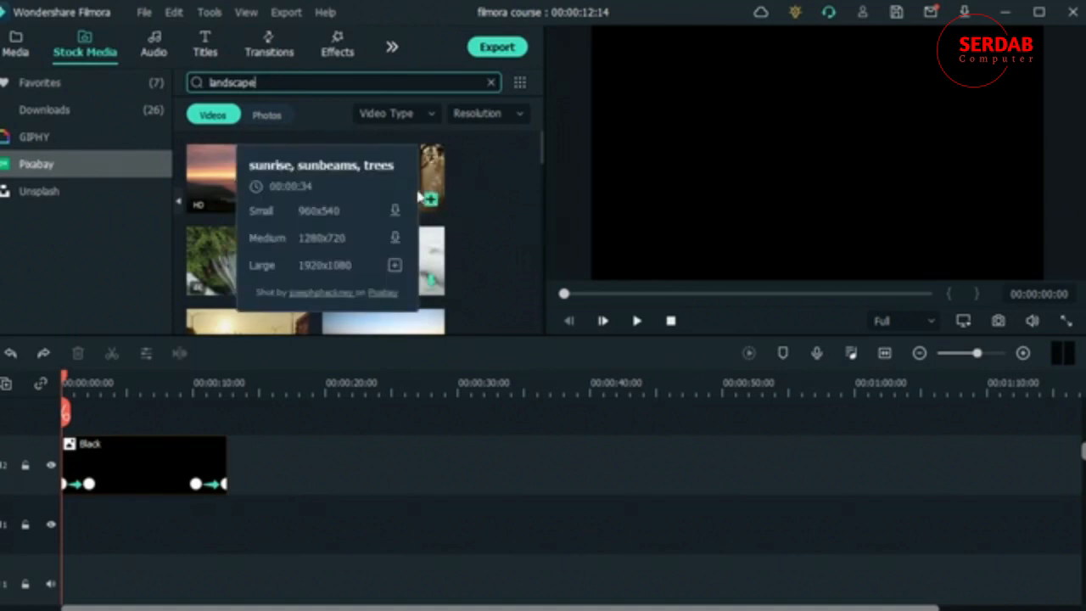
{"action": "left_click", "coordinate": [395, 211]}
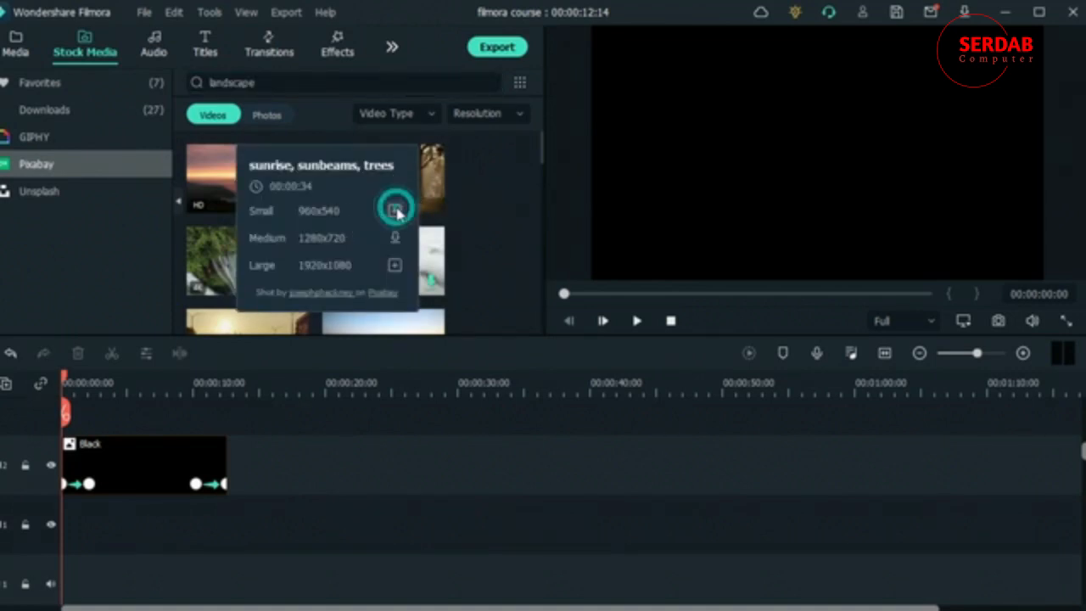
{"action": "left_click_drag", "start_coordinate": [123, 425], "coordinate": [25, 522]}
{"action": "left_click", "coordinate": [641, 268]}
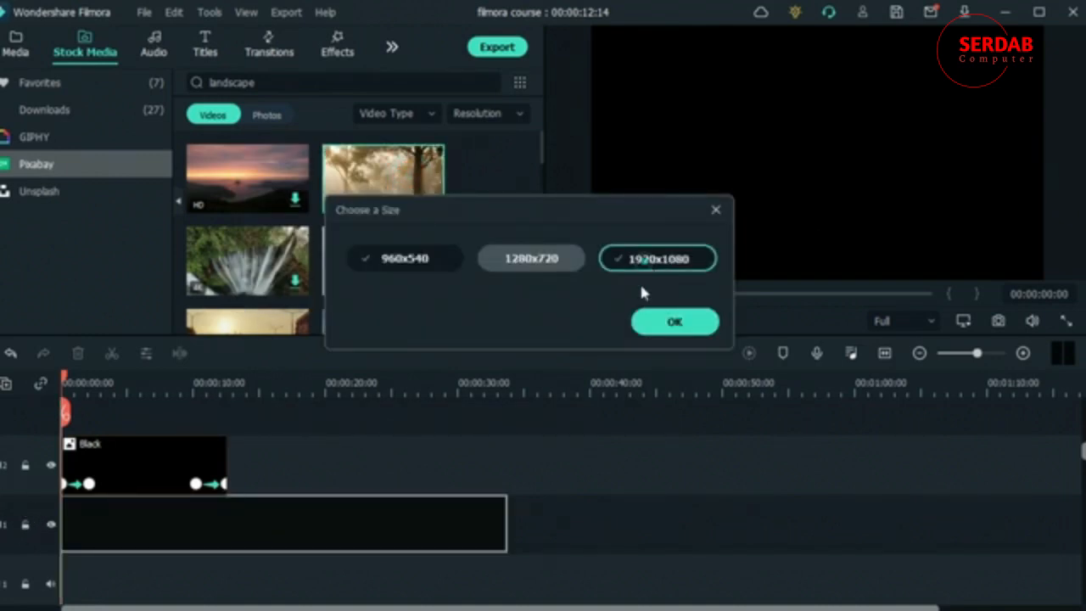
{"action": "left_click", "coordinate": [511, 265]}
{"action": "left_click", "coordinate": [428, 257]}
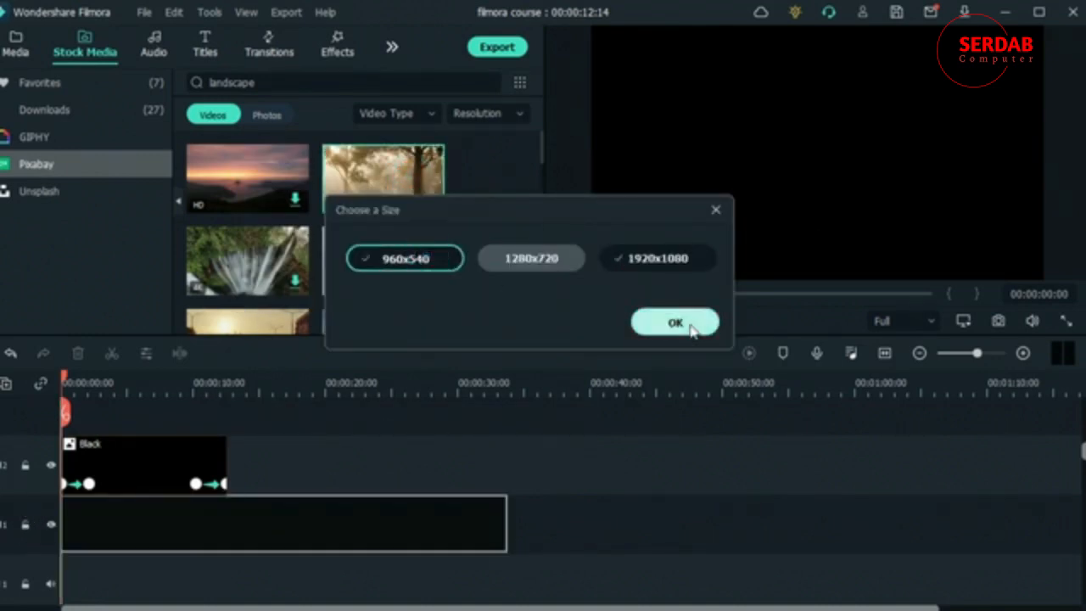
{"action": "left_click", "coordinate": [684, 322]}
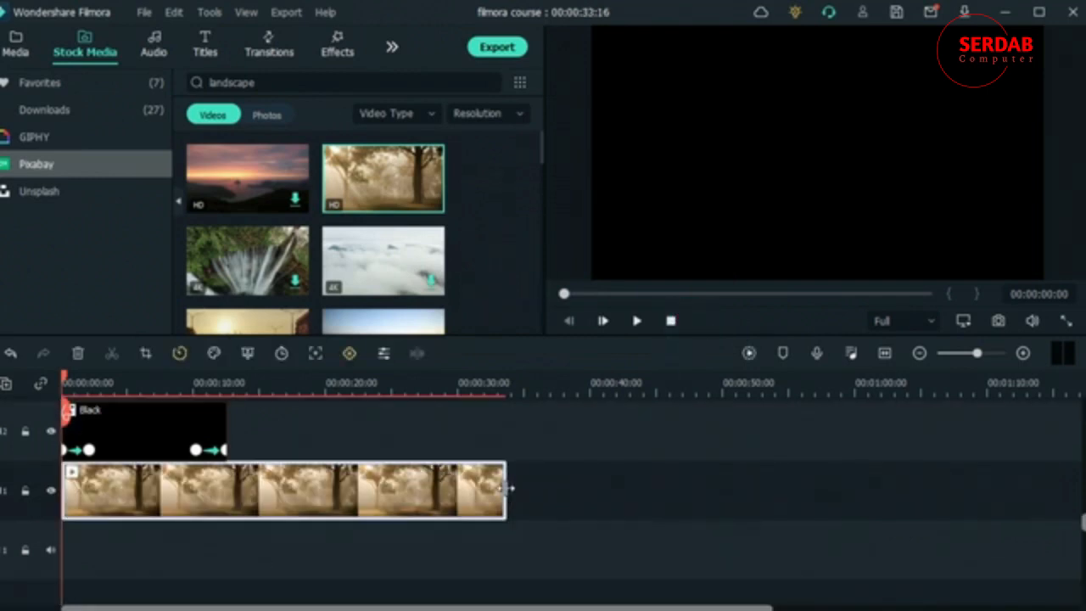
Trim the end of the forest clip to a length of 00:00:16:13.
{"action": "left_click_drag", "start_coordinate": [507, 489], "coordinate": [280, 524]}
{"action": "left_click", "coordinate": [174, 441]}
{"action": "right_click", "coordinate": [162, 431]}
{"action": "key", "text": "Escape"}
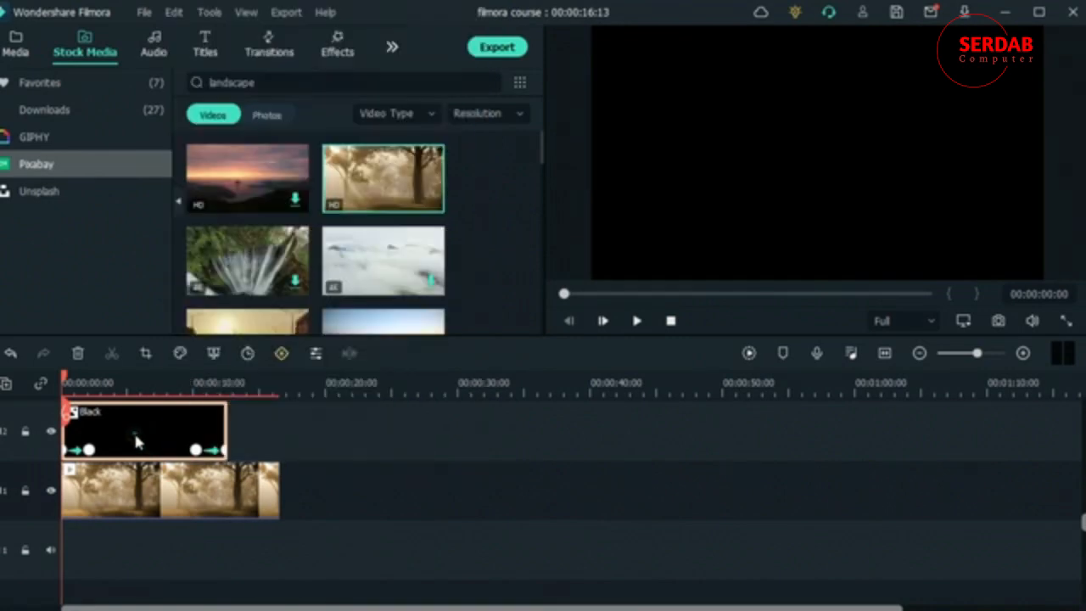
Delete all animation keyframes from the Black clip and extend it to the forest clip's full length.
{"action": "left_click", "coordinate": [133, 430]}
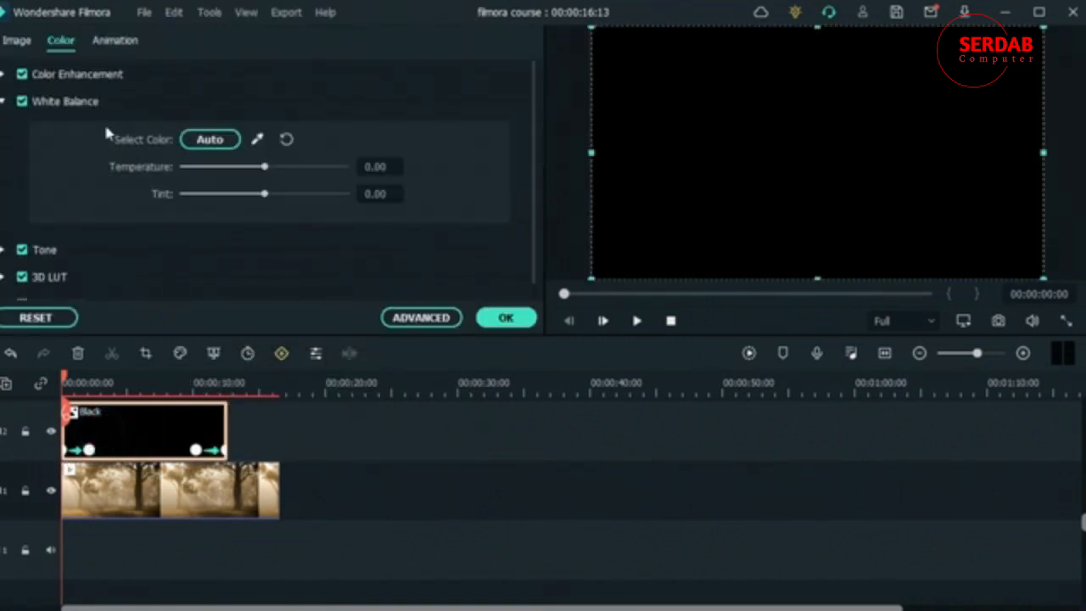
{"action": "left_click", "coordinate": [117, 43]}
{"action": "left_click", "coordinate": [178, 133]}
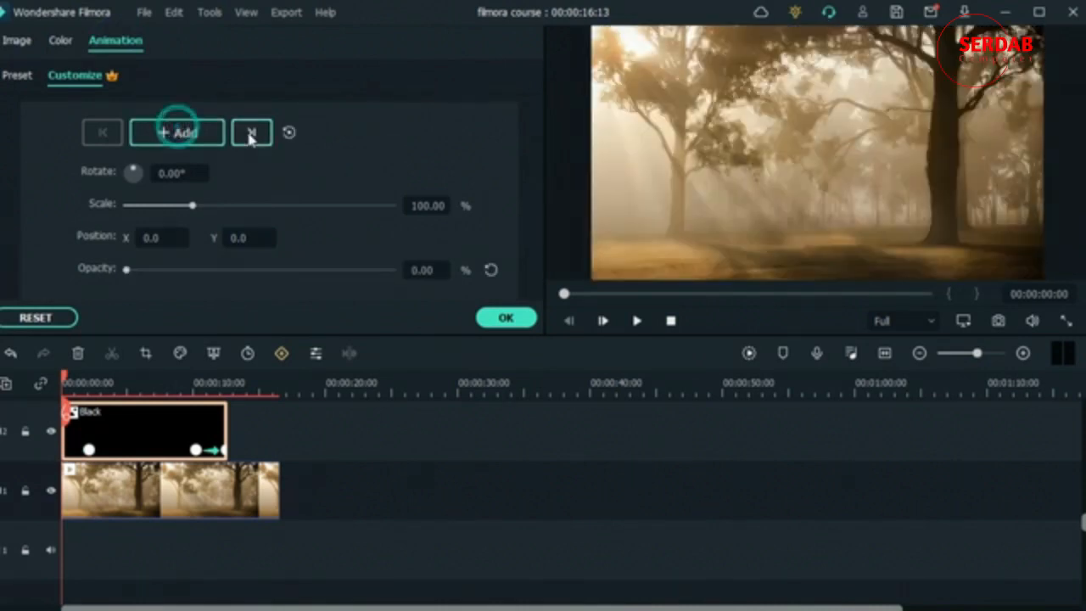
{"action": "left_click", "coordinate": [251, 132]}
{"action": "left_click", "coordinate": [197, 134]}
{"action": "left_click", "coordinate": [251, 133]}
{"action": "left_click", "coordinate": [202, 138]}
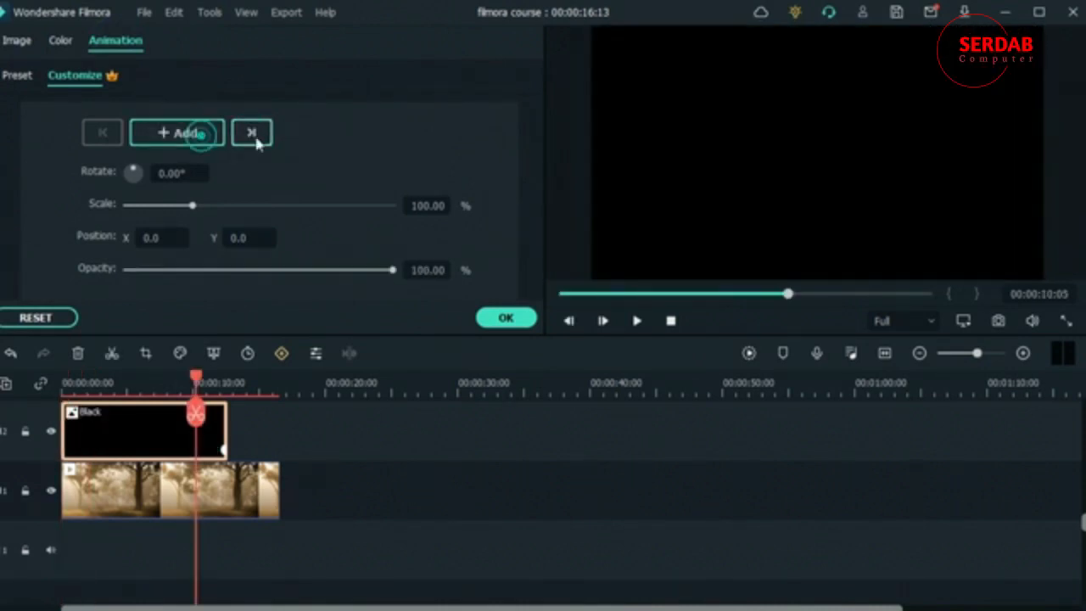
{"action": "left_click", "coordinate": [251, 132]}
{"action": "left_click", "coordinate": [199, 133]}
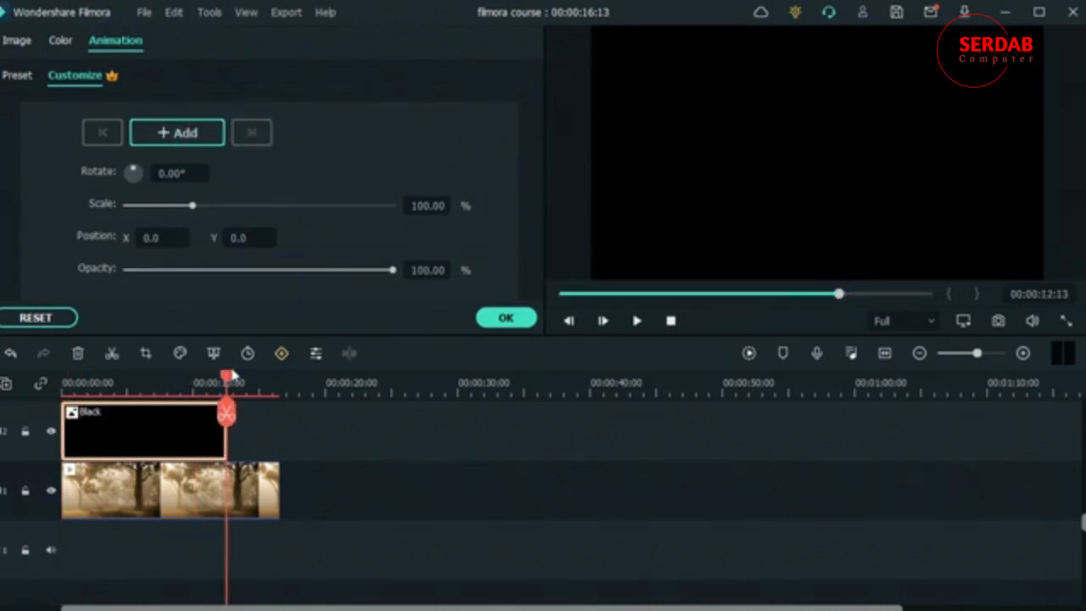
{"action": "left_click_drag", "start_coordinate": [226, 413], "coordinate": [65, 413]}
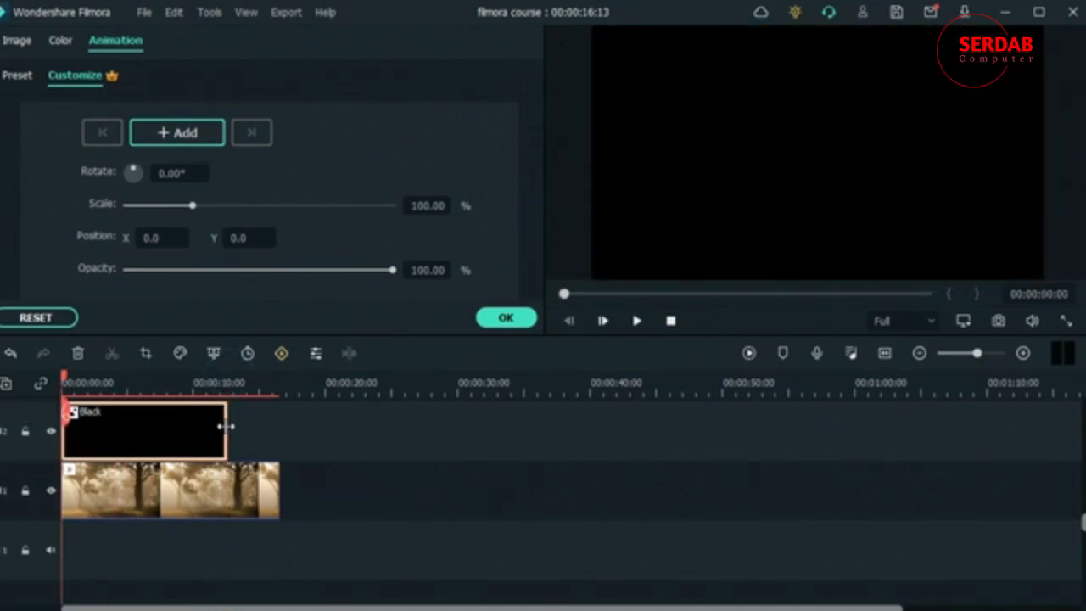
{"action": "left_click_drag", "start_coordinate": [228, 427], "coordinate": [278, 430]}
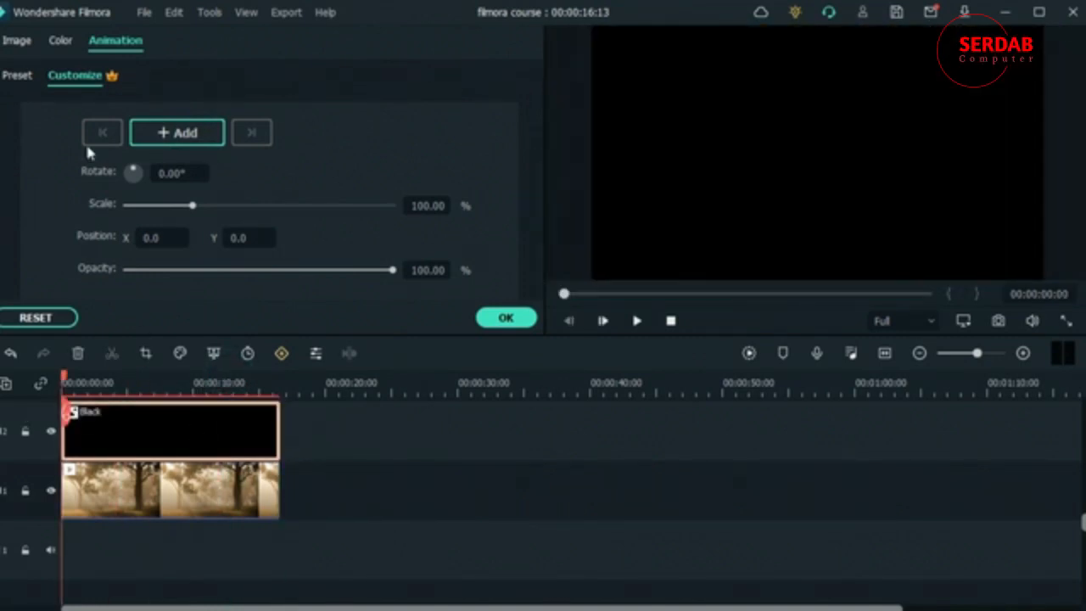
Set the Black clip's blending mode to Overlay and toggle its track's visibility off and on to compare the picture.
{"action": "left_click", "coordinate": [20, 42]}
{"action": "left_click", "coordinate": [209, 119]}
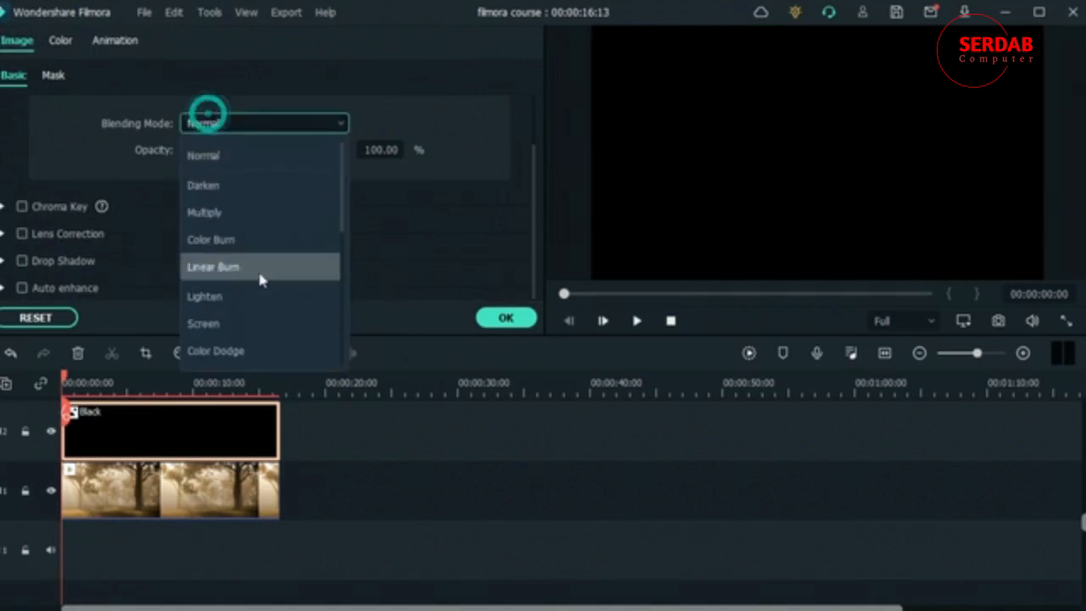
{"action": "scroll", "coordinate": [261, 280], "scroll_direction": "down", "scroll_amount": 2}
{"action": "left_click", "coordinate": [260, 271]}
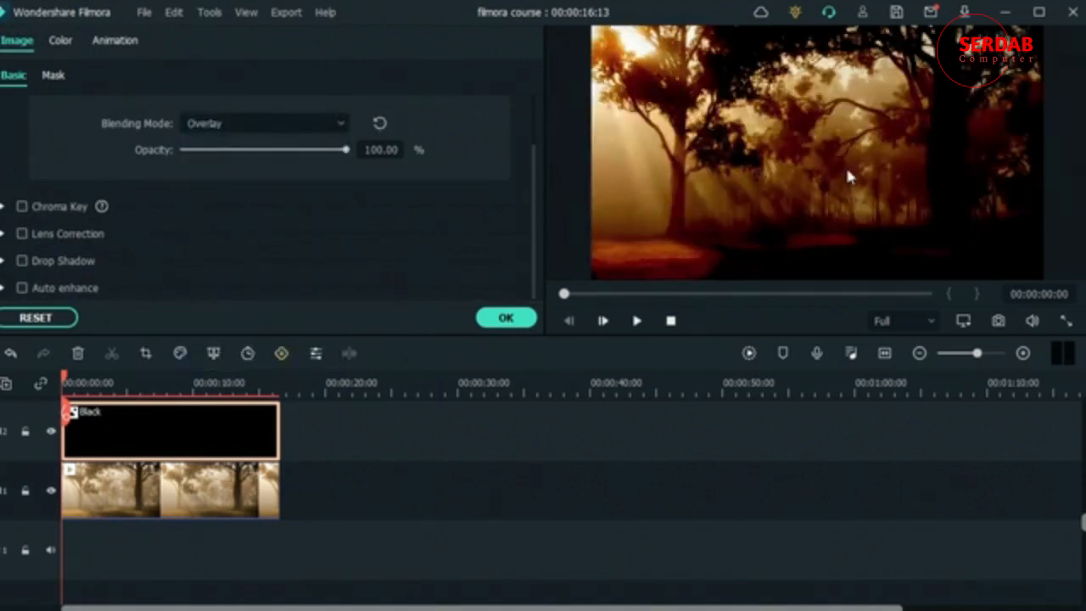
{"action": "left_click", "coordinate": [51, 431]}
{"action": "left_click", "coordinate": [51, 431]}
Add custom animation keyframes to the Black clip with 100% opacity at 00:00:16:12 and 0% opacity at 00:00:05:03.
{"action": "left_click", "coordinate": [116, 42]}
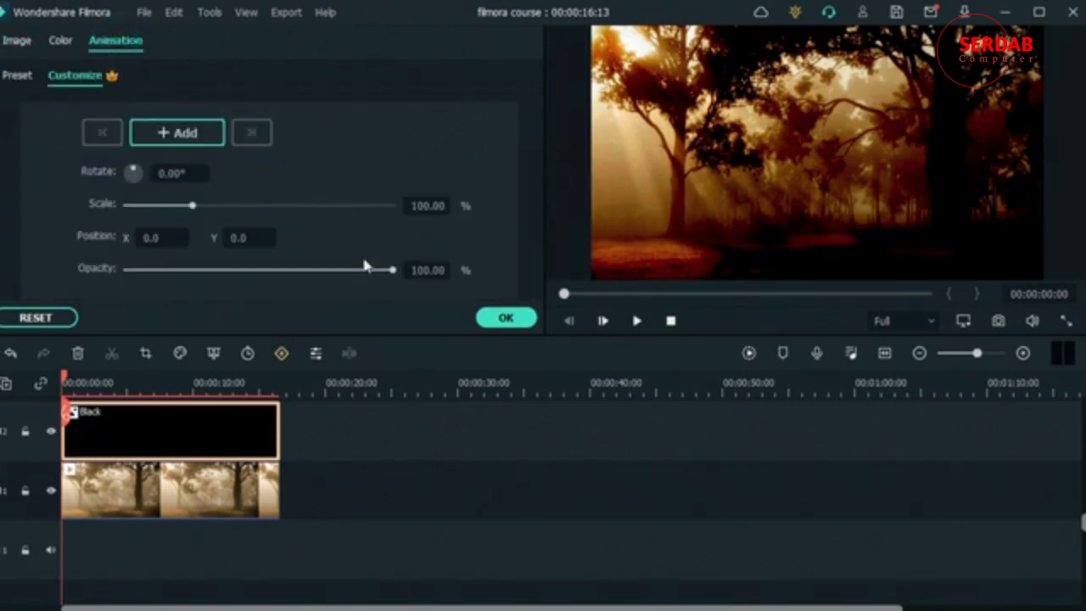
{"action": "left_click_drag", "start_coordinate": [65, 382], "coordinate": [280, 452]}
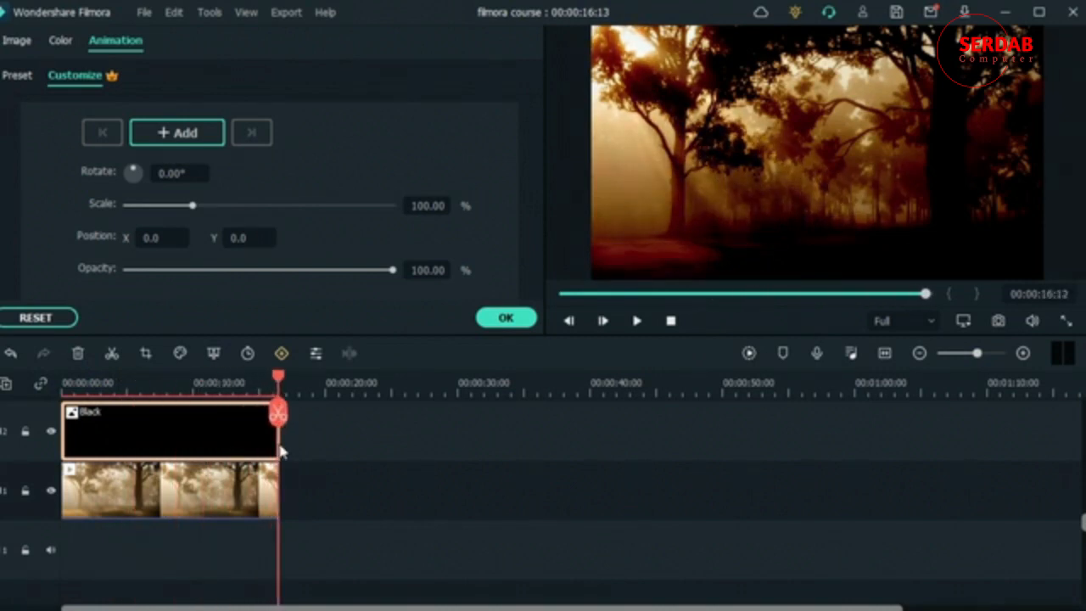
{"action": "left_click", "coordinate": [202, 136]}
{"action": "left_click", "coordinate": [274, 384]}
{"action": "left_click_drag", "start_coordinate": [274, 383], "coordinate": [128, 391]}
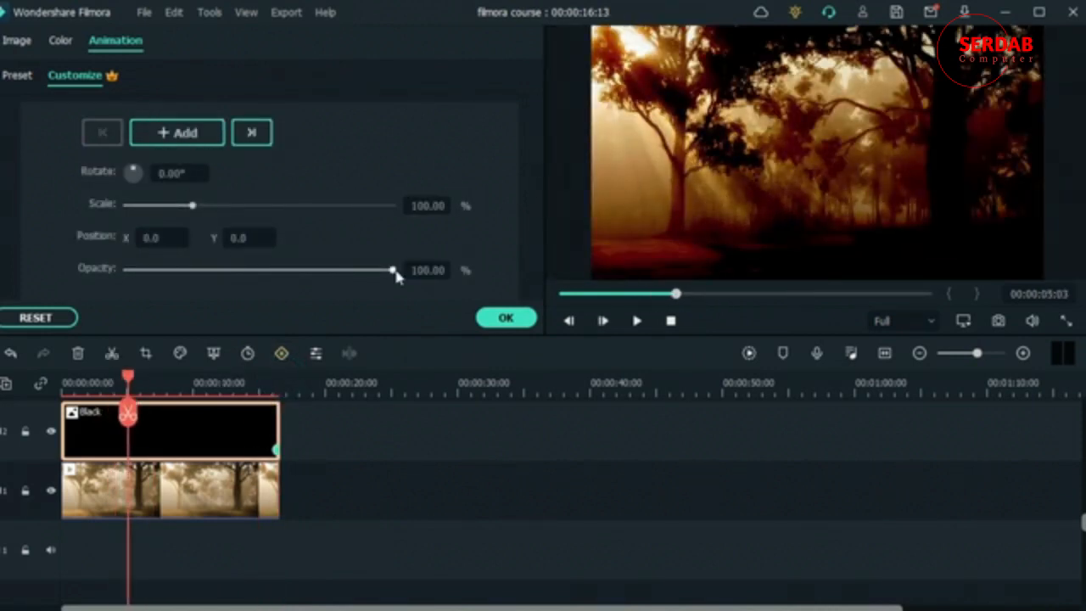
{"action": "left_click_drag", "start_coordinate": [392, 270], "coordinate": [87, 293]}
Render the preview and play the Black overlay's gradual darkening of the forest clip from the start.
{"action": "left_click_drag", "start_coordinate": [127, 387], "coordinate": [31, 413]}
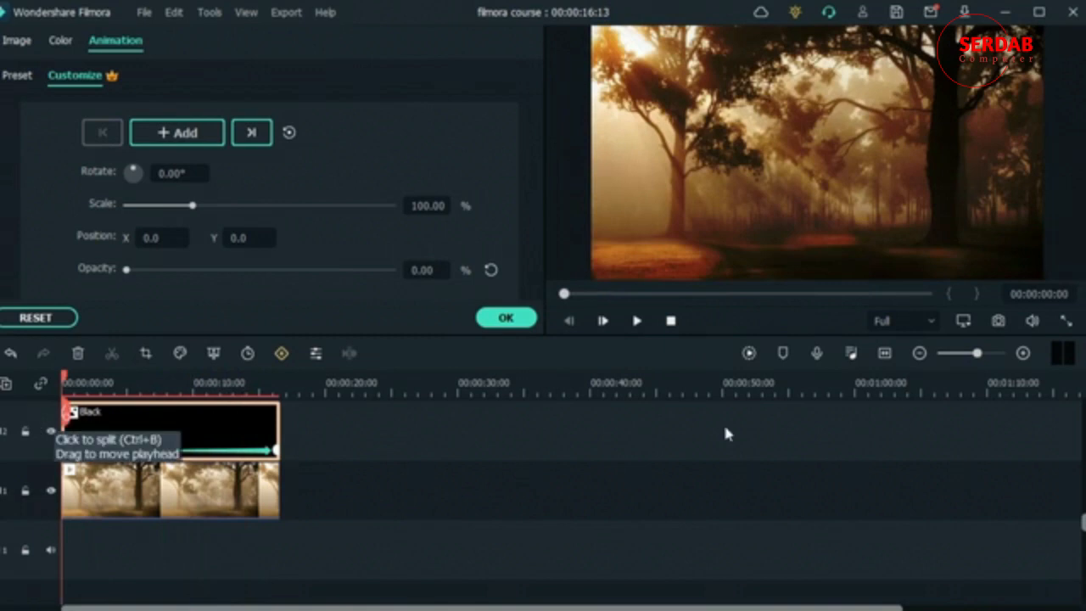
{"action": "left_click", "coordinate": [749, 353]}
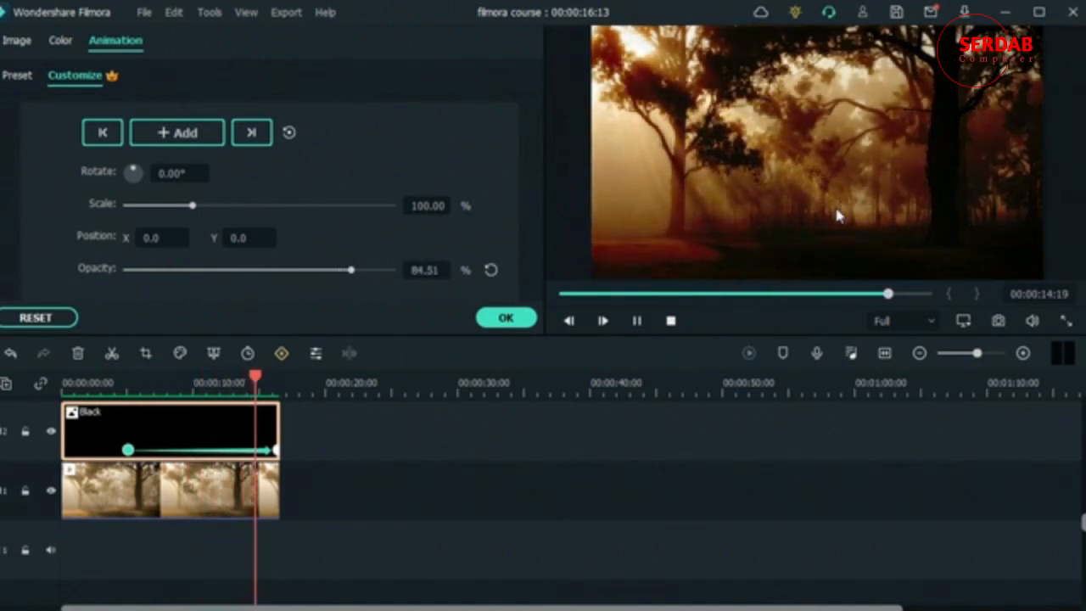
{"action": "key", "text": "space"}
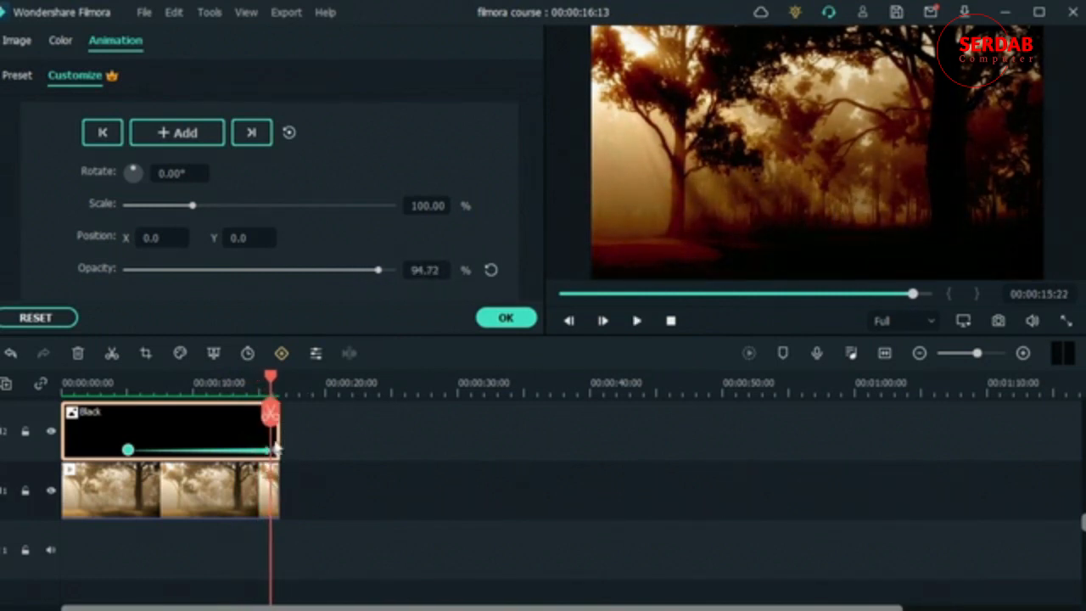
Extend the forest clip to end at 00:00:18:10 and lengthen the Black clip to match its new end.
{"action": "left_click", "coordinate": [252, 490]}
{"action": "left_click_drag", "start_coordinate": [279, 493], "coordinate": [303, 502]}
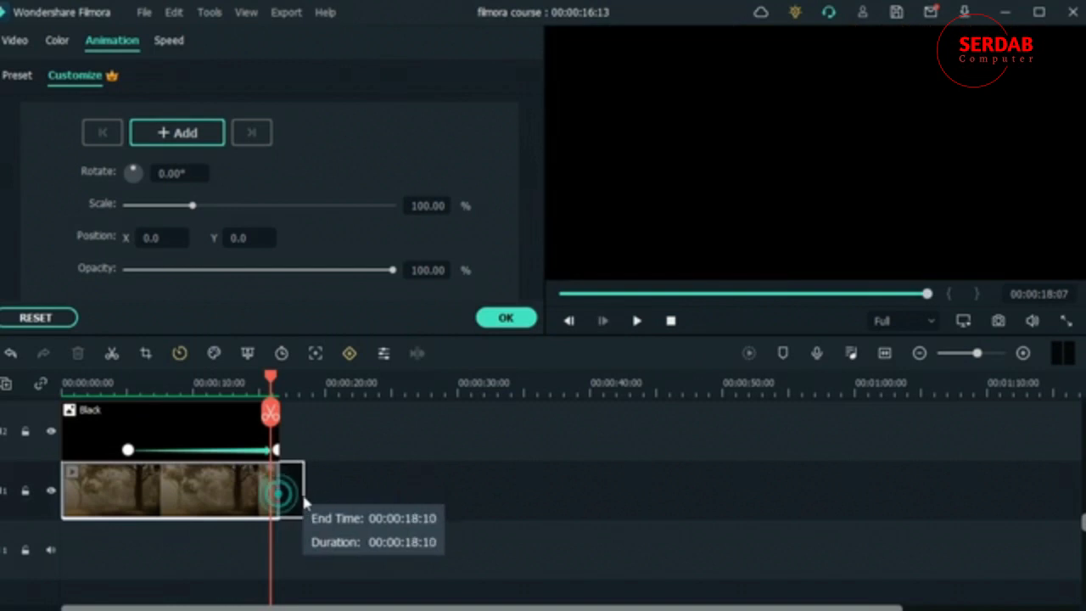
{"action": "left_click", "coordinate": [248, 434]}
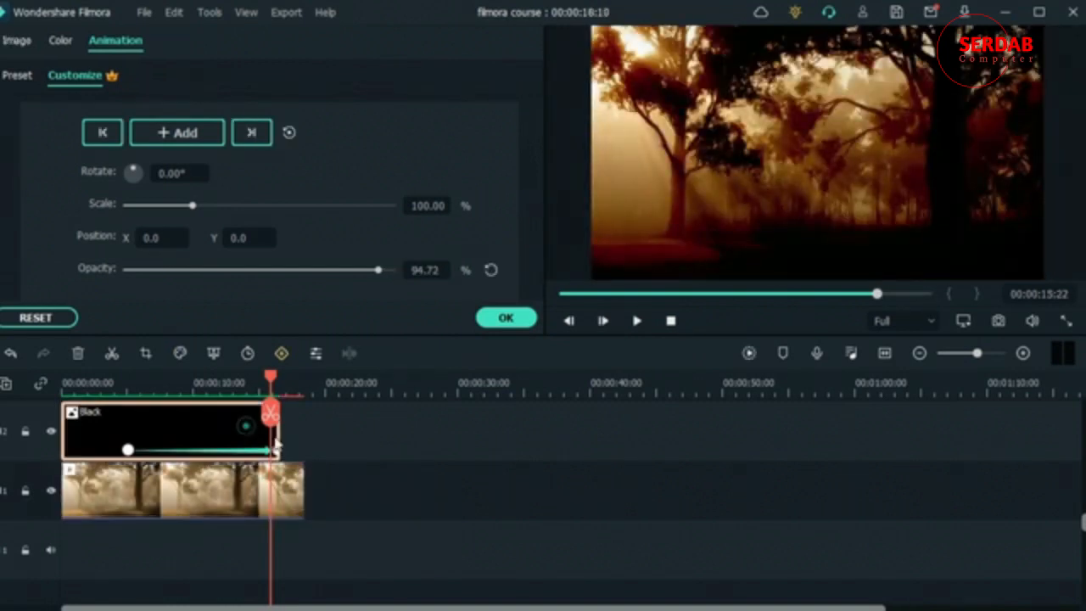
{"action": "left_click_drag", "start_coordinate": [275, 441], "coordinate": [303, 442]}
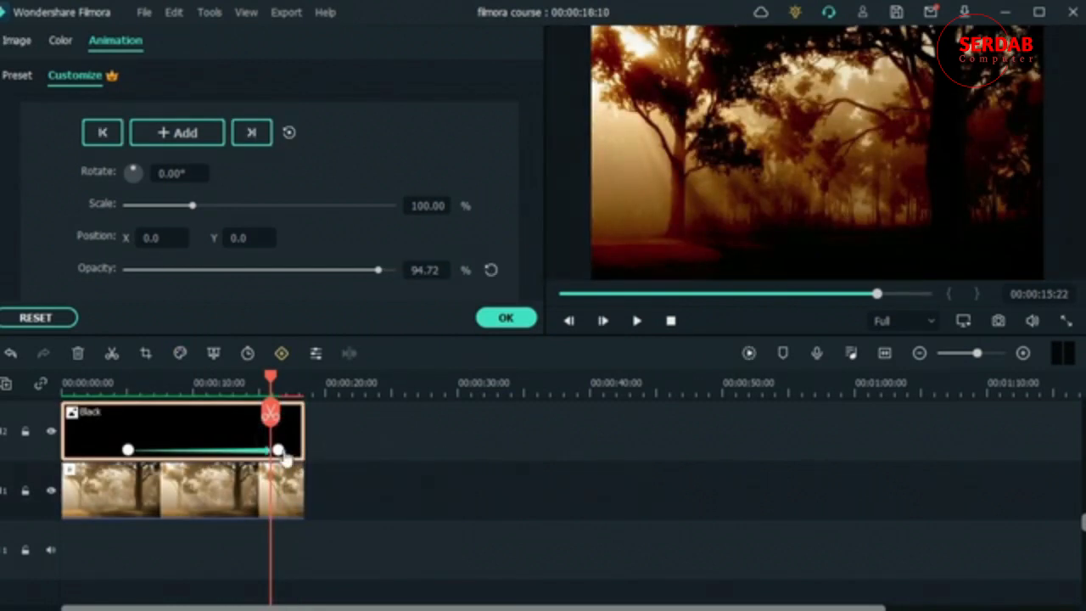
{"action": "left_click", "coordinate": [524, 316]}
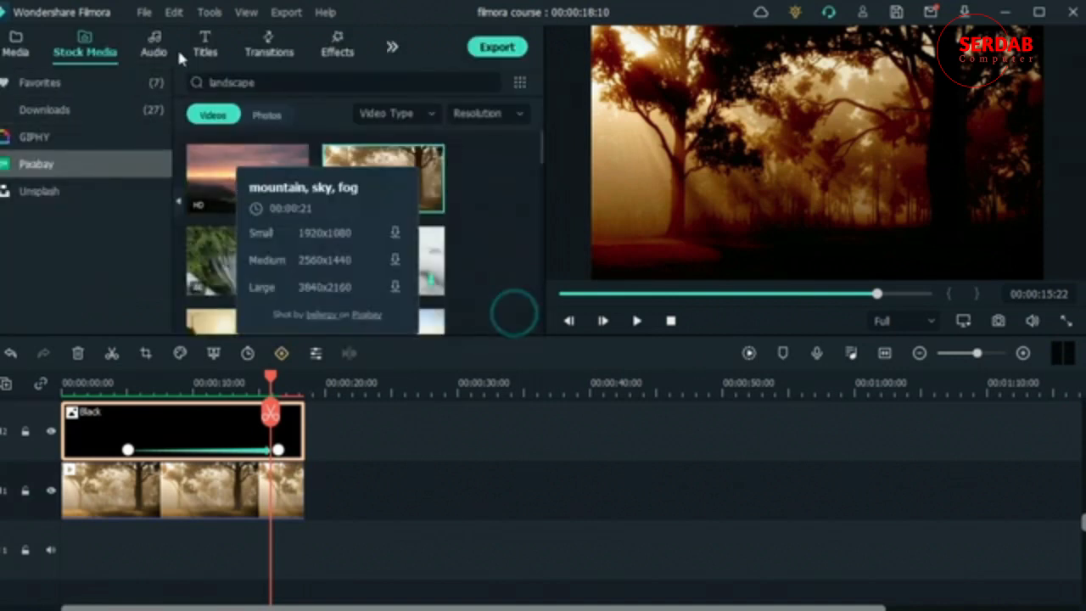
Add the downloaded Fade transition to the end of the forest clip, play the ending and return the playhead near the start.
{"action": "left_click", "coordinate": [270, 42]}
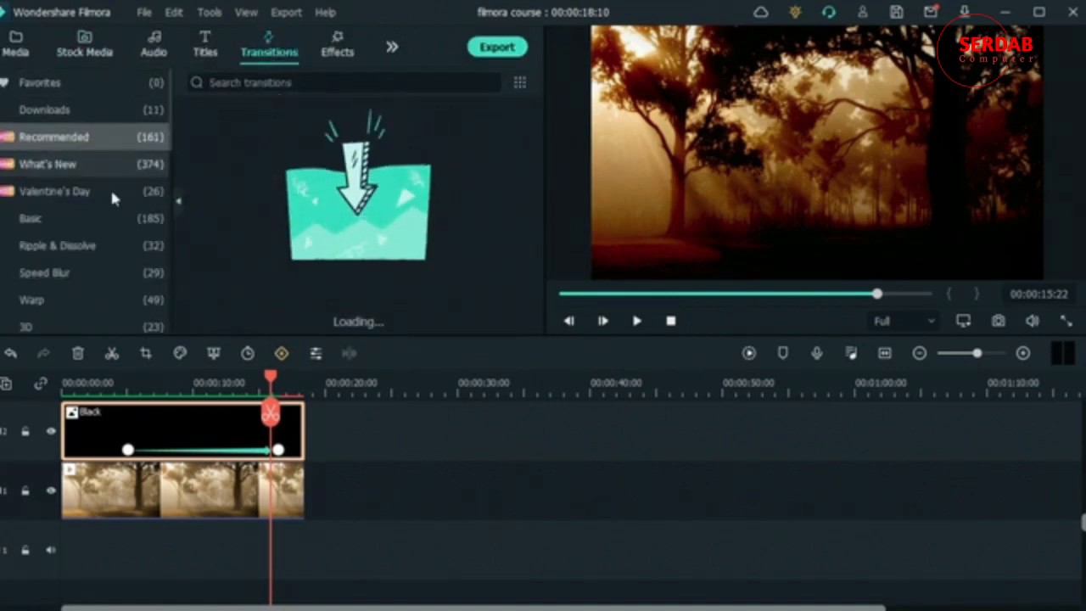
{"action": "left_click", "coordinate": [80, 114]}
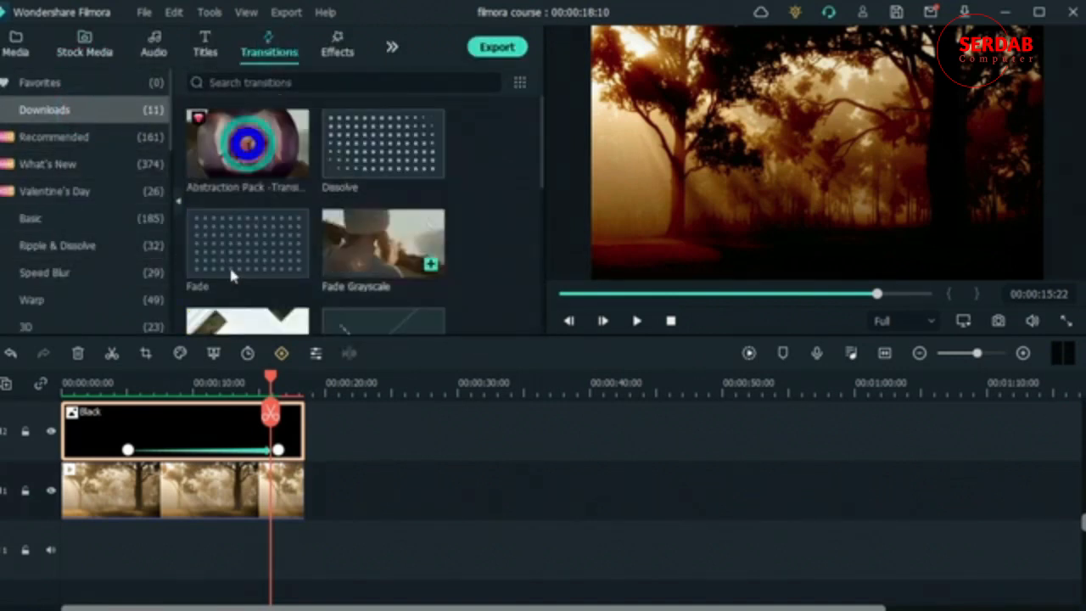
{"action": "left_click_drag", "start_coordinate": [229, 254], "coordinate": [292, 487]}
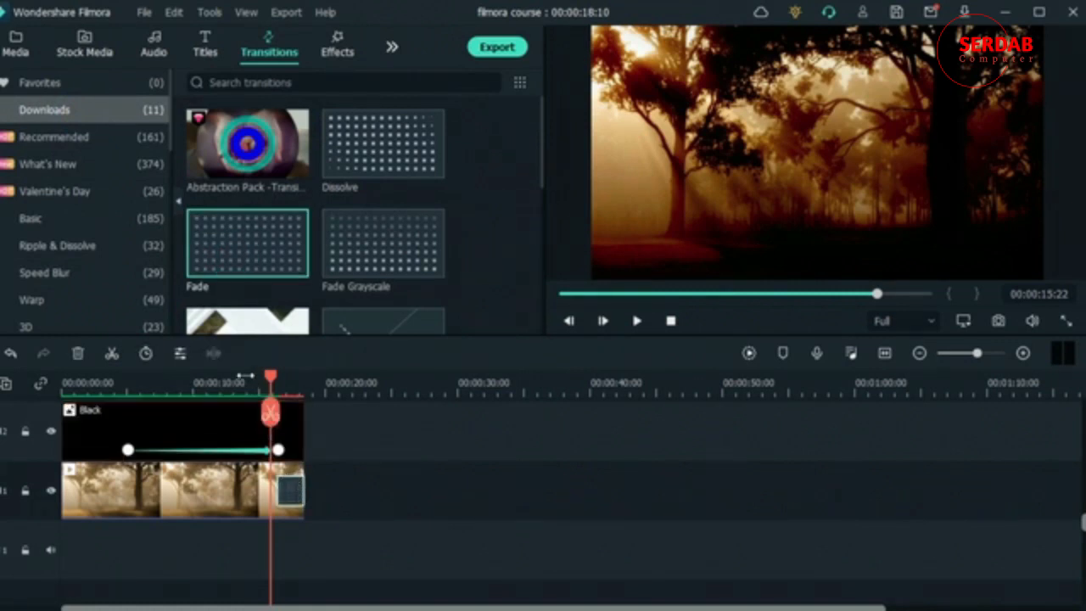
{"action": "key", "text": "space"}
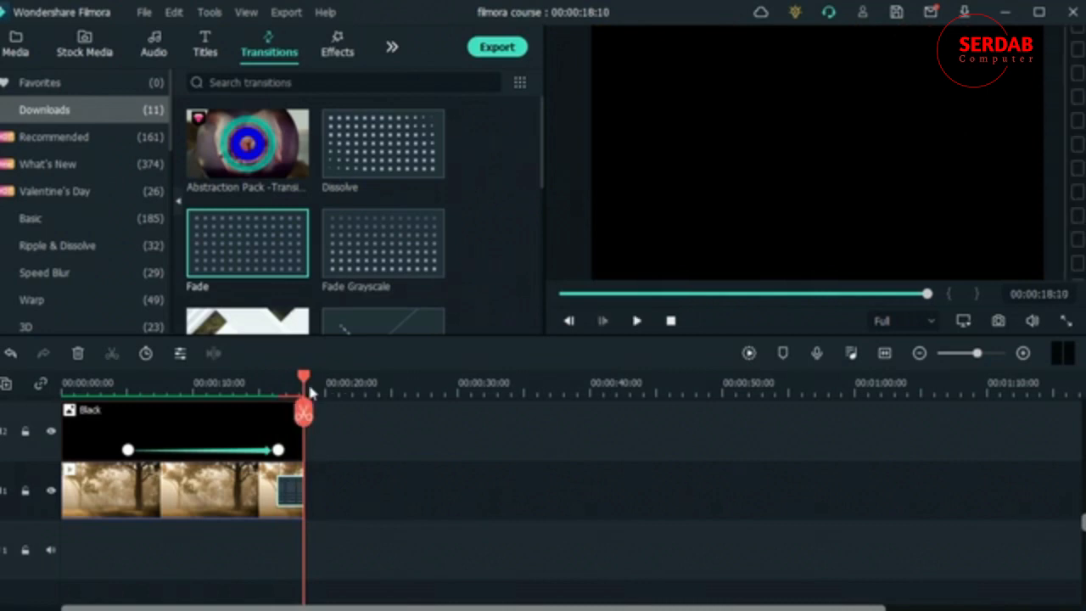
{"action": "left_click_drag", "start_coordinate": [305, 380], "coordinate": [67, 381]}
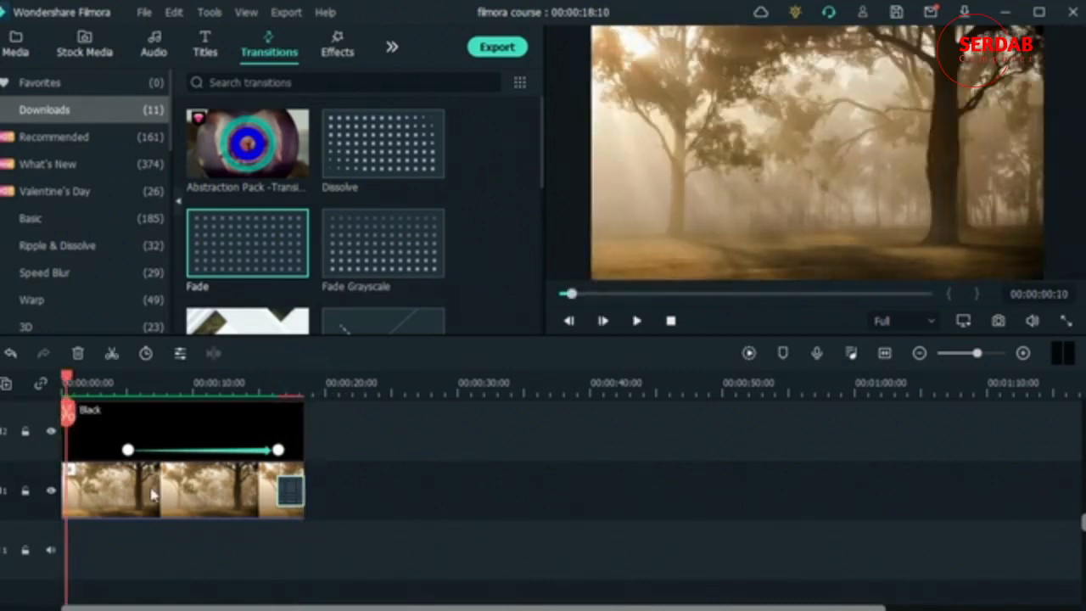
Copy the forest clip and paste the duplicate at 00:00:19:24 on the same track.
{"action": "left_click", "coordinate": [189, 497]}
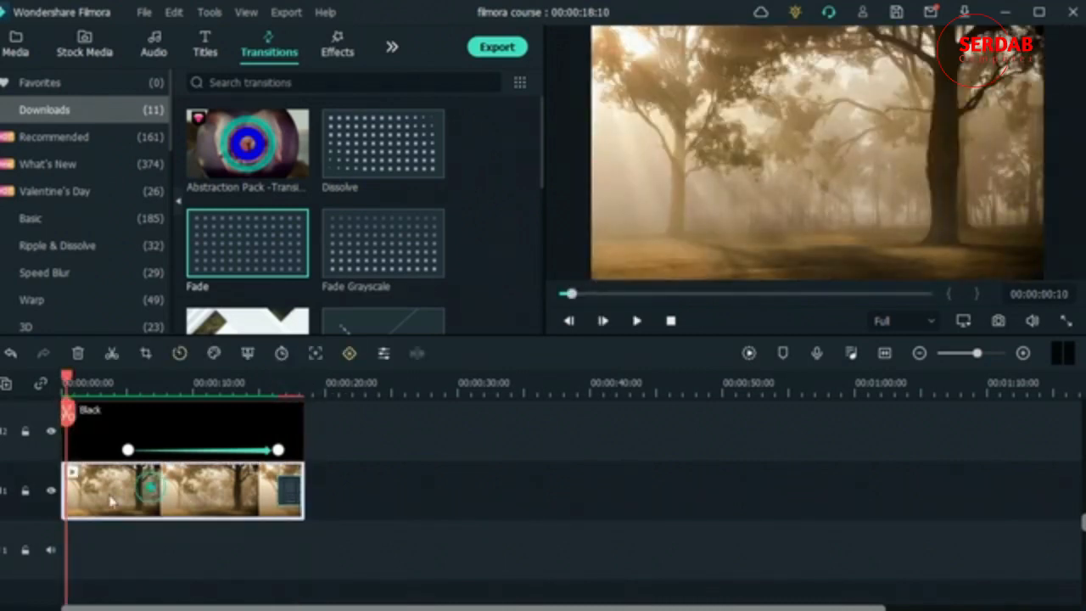
{"action": "right_click", "coordinate": [184, 500]}
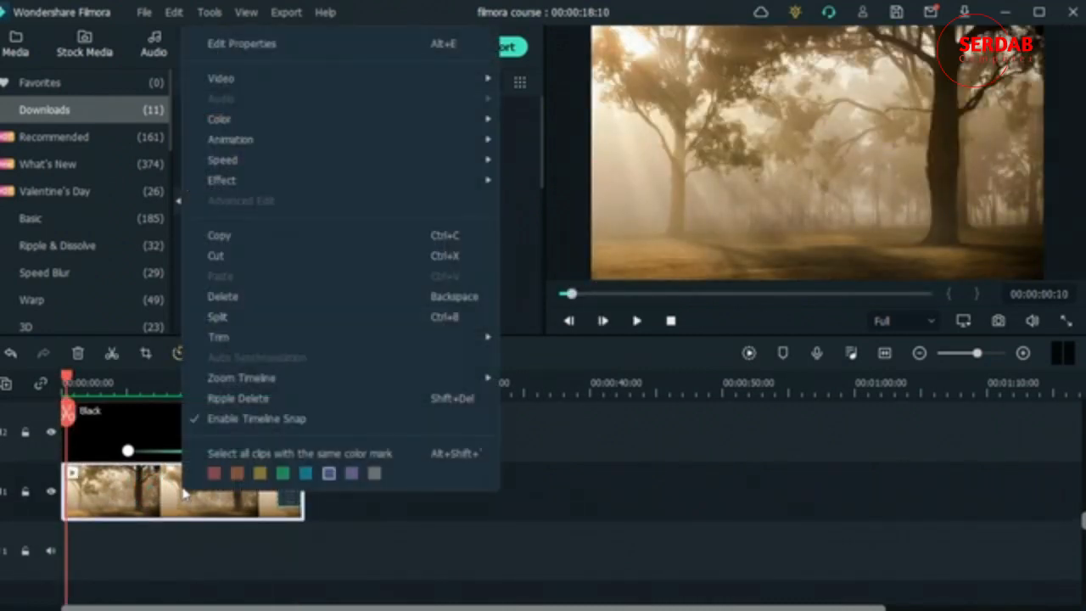
{"action": "left_click", "coordinate": [276, 246]}
{"action": "left_click", "coordinate": [325, 383]}
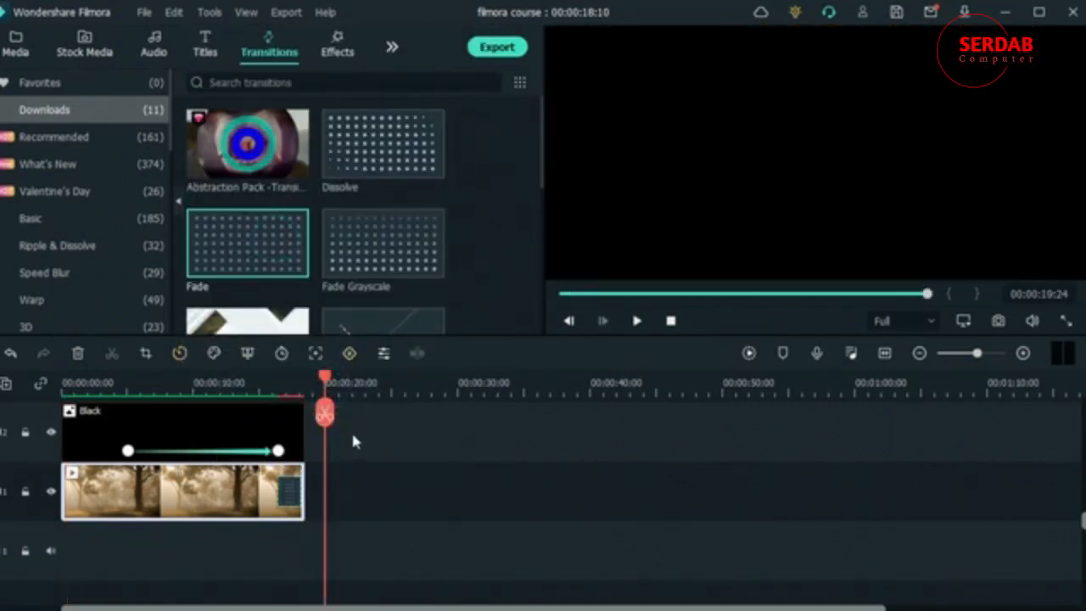
{"action": "key", "text": "ctrl+v"}
Add a video track, then move the Black clip to track 3 and the original forest clip to track 2.
{"action": "left_click", "coordinate": [156, 498]}
{"action": "scroll", "coordinate": [34, 407], "scroll_direction": "up", "scroll_amount": 1}
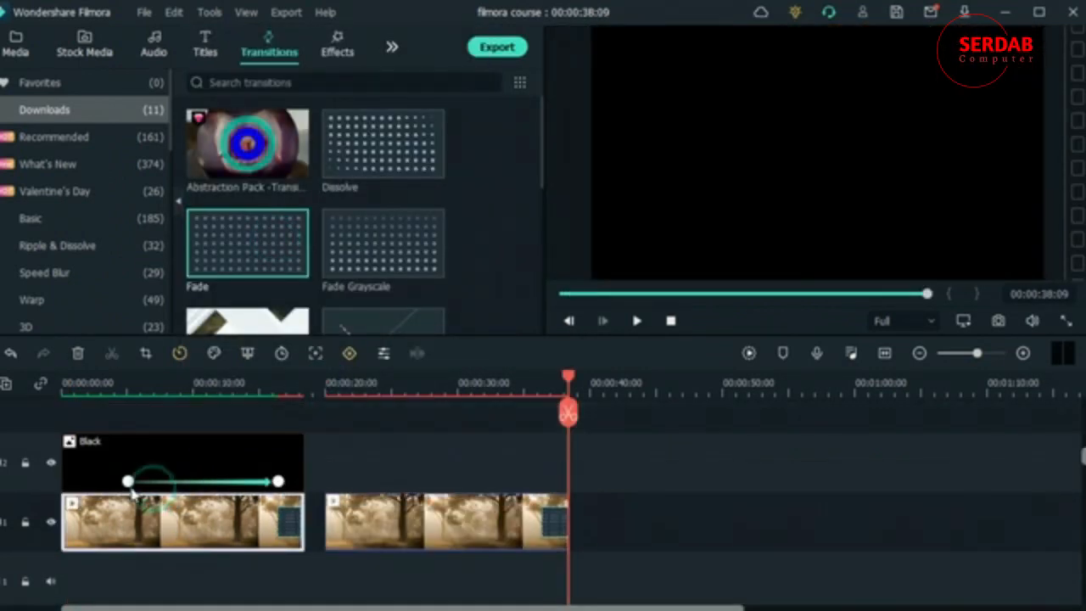
{"action": "left_click", "coordinate": [7, 384]}
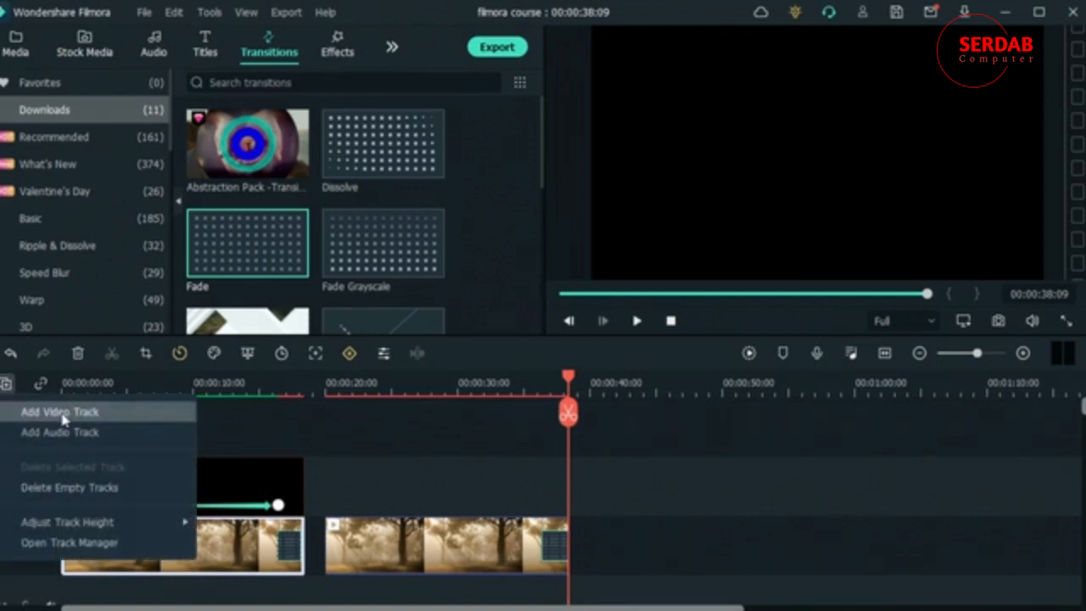
{"action": "left_click", "coordinate": [61, 412]}
{"action": "left_click_drag", "start_coordinate": [157, 517], "coordinate": [155, 479]}
{"action": "scroll", "coordinate": [234, 527], "scroll_direction": "down", "scroll_amount": 1}
{"action": "left_click", "coordinate": [219, 544]}
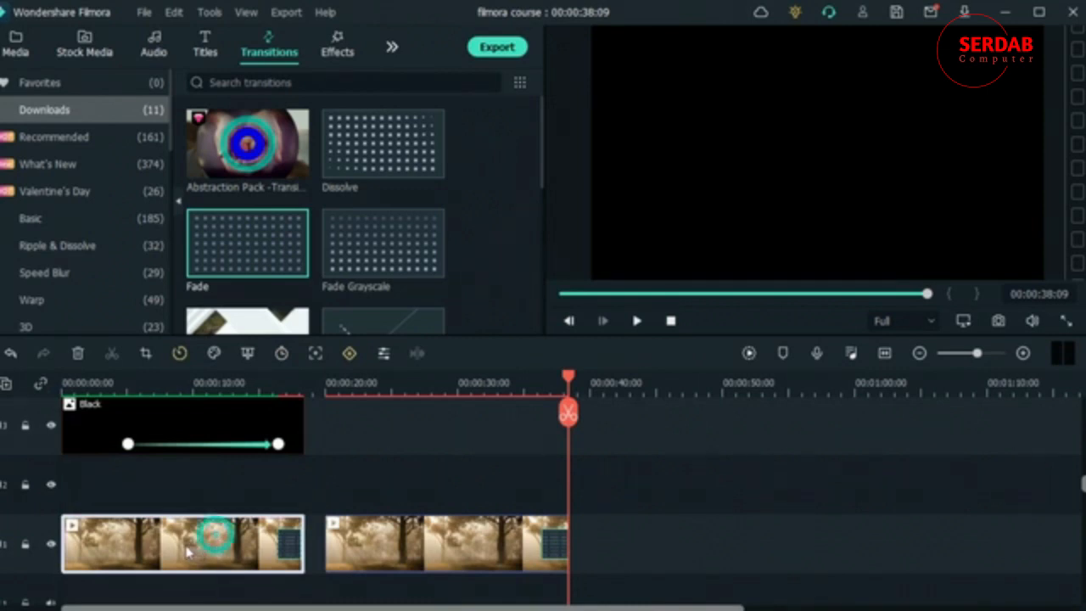
{"action": "left_click_drag", "start_coordinate": [188, 551], "coordinate": [174, 504]}
Move the duplicated forest clip on track 1 to start at 00:00:05:03 and trim its end to 00:00:18:10.
{"action": "left_click", "coordinate": [378, 569]}
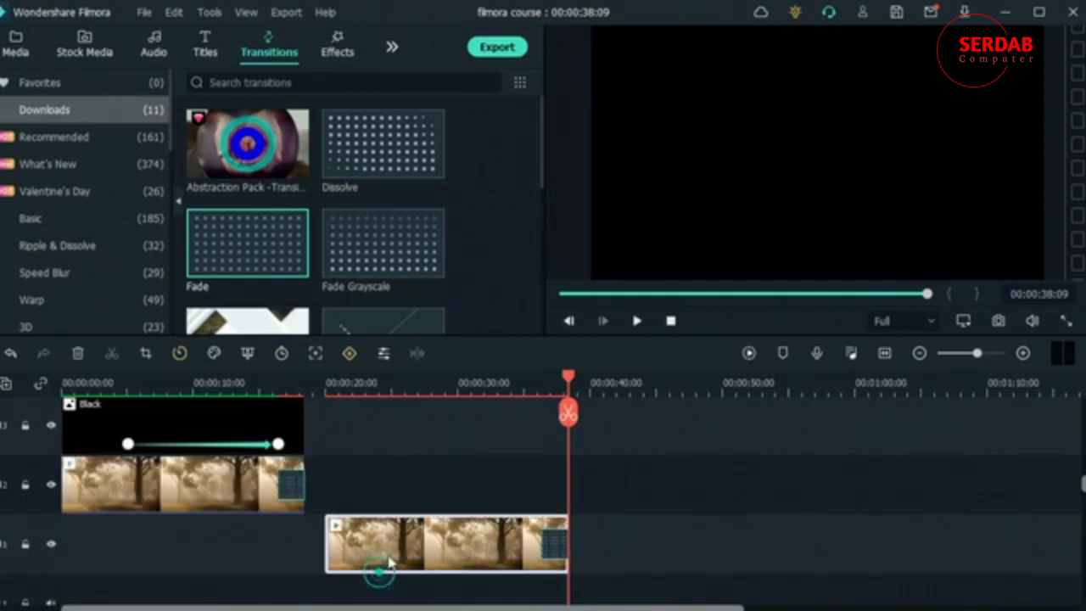
{"action": "left_click_drag", "start_coordinate": [388, 562], "coordinate": [191, 543]}
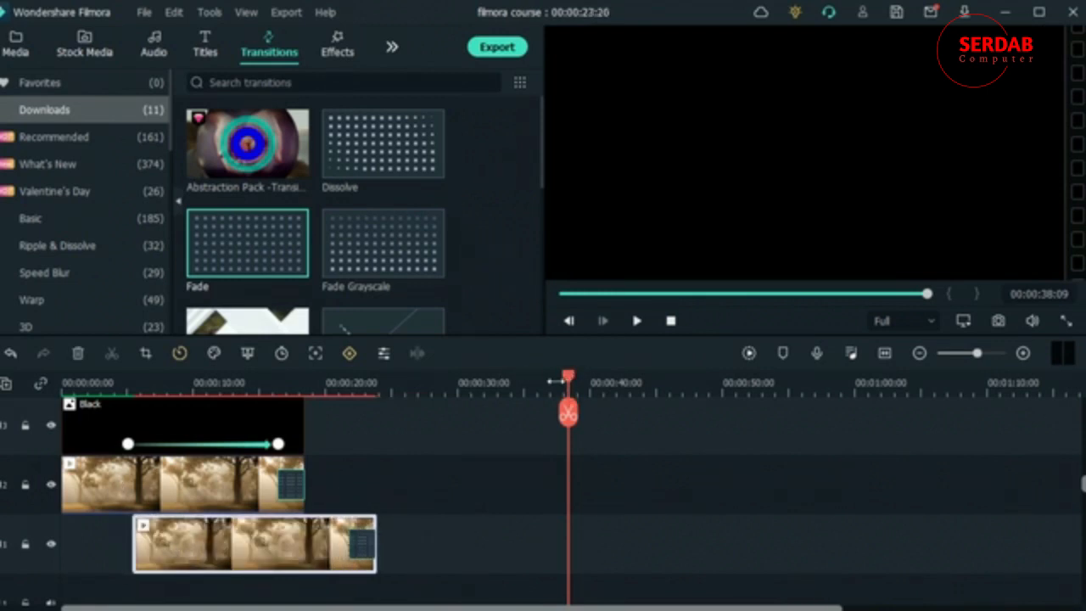
{"action": "left_click_drag", "start_coordinate": [567, 379], "coordinate": [130, 438]}
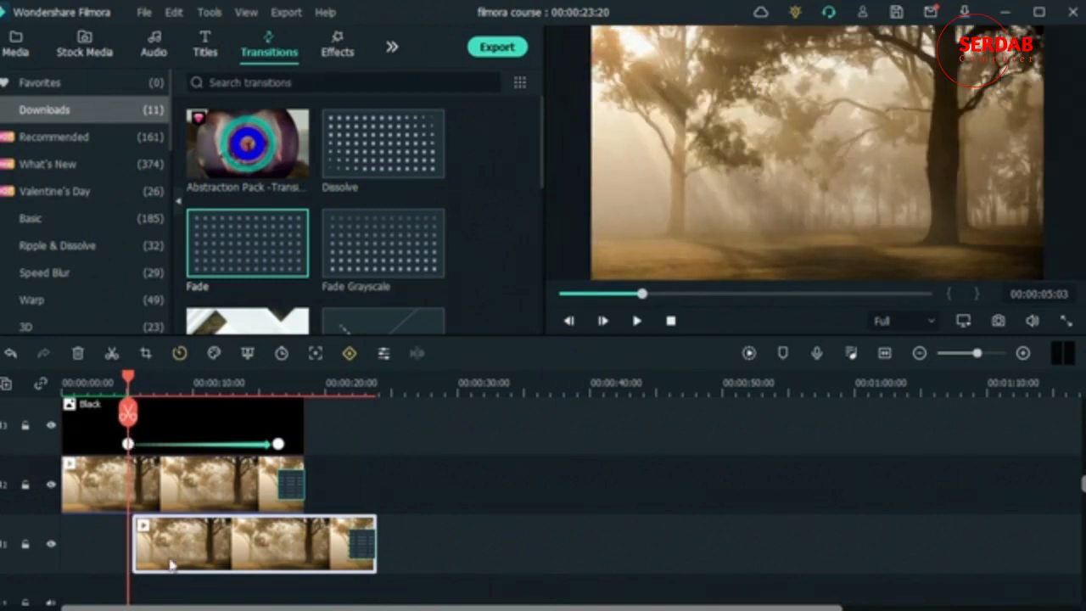
{"action": "mouse_move", "coordinate": [165, 557]}
{"action": "left_mouse_down"}
{"action": "mouse_move", "coordinate": [156, 552]}
{"action": "mouse_move", "coordinate": [166, 567]}
{"action": "left_mouse_up"}
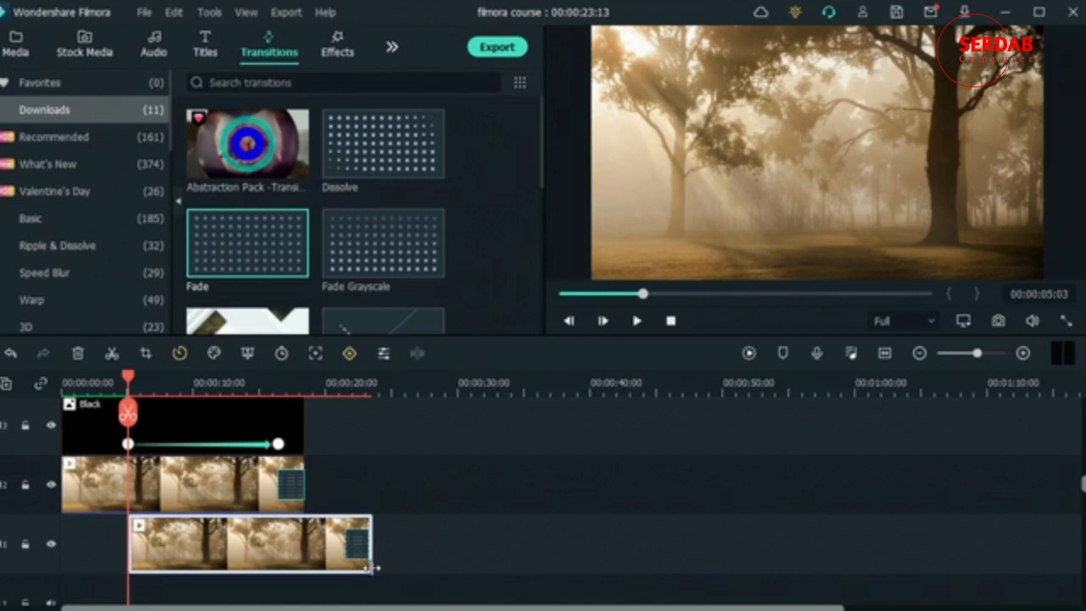
{"action": "left_click_drag", "start_coordinate": [370, 567], "coordinate": [307, 570]}
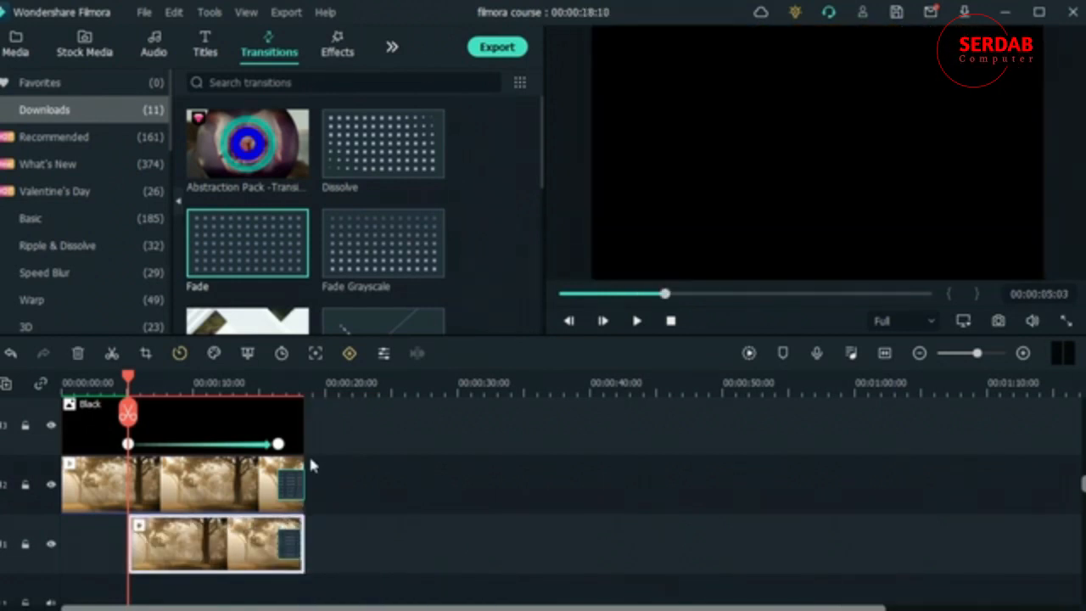
Shorten the track 2 forest clip to end at about 00:00:06:06, slightly overlapping the start of the track 1 duplicate.
{"action": "left_click", "coordinate": [228, 502]}
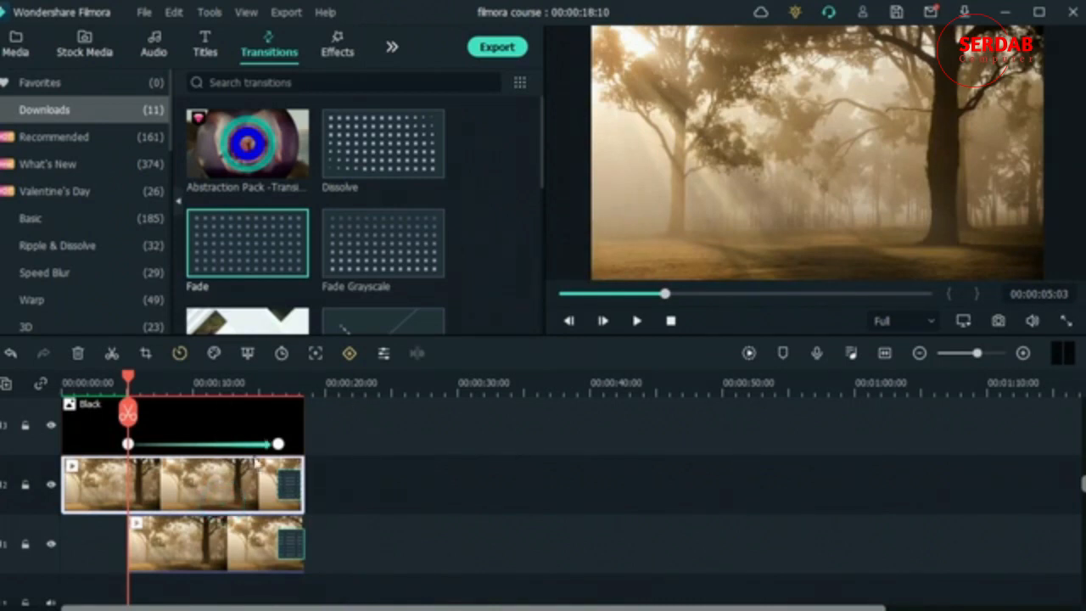
{"action": "left_click_drag", "start_coordinate": [303, 509], "coordinate": [129, 471]}
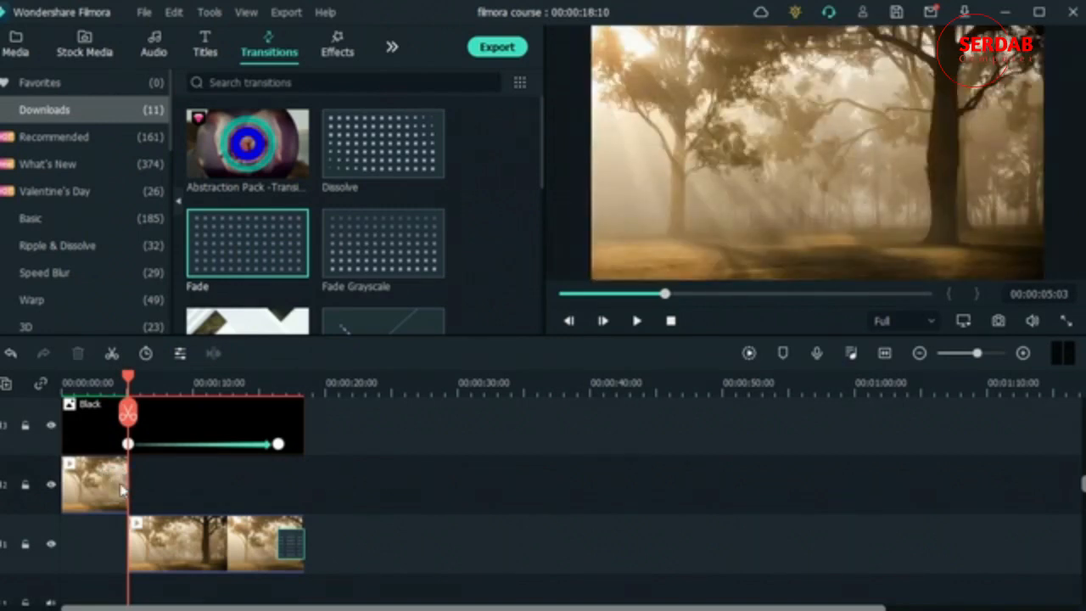
{"action": "left_click", "coordinate": [122, 490]}
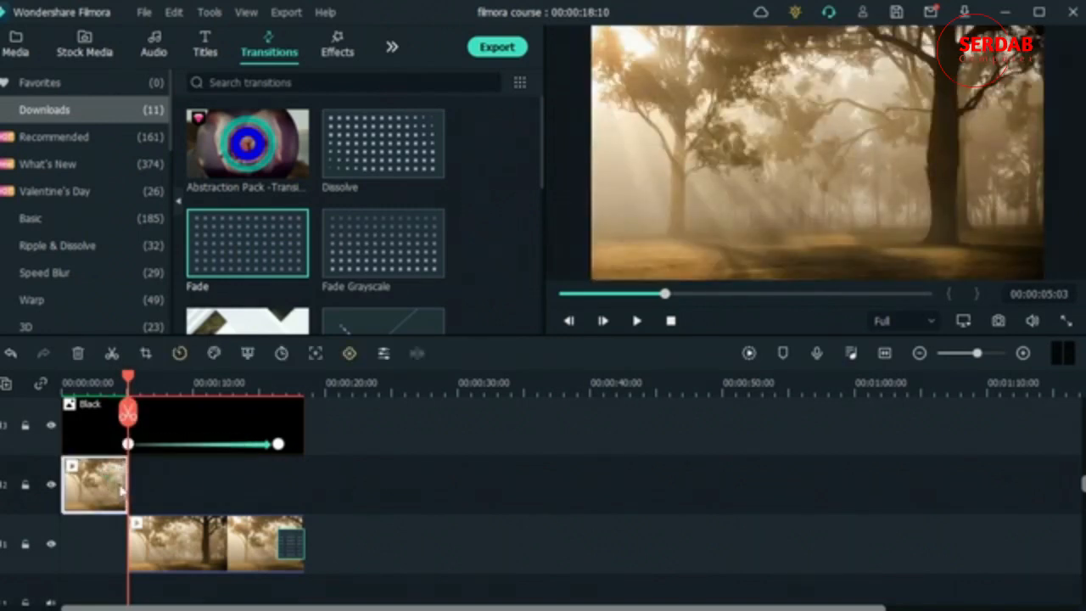
{"action": "left_click_drag", "start_coordinate": [131, 485], "coordinate": [143, 486]}
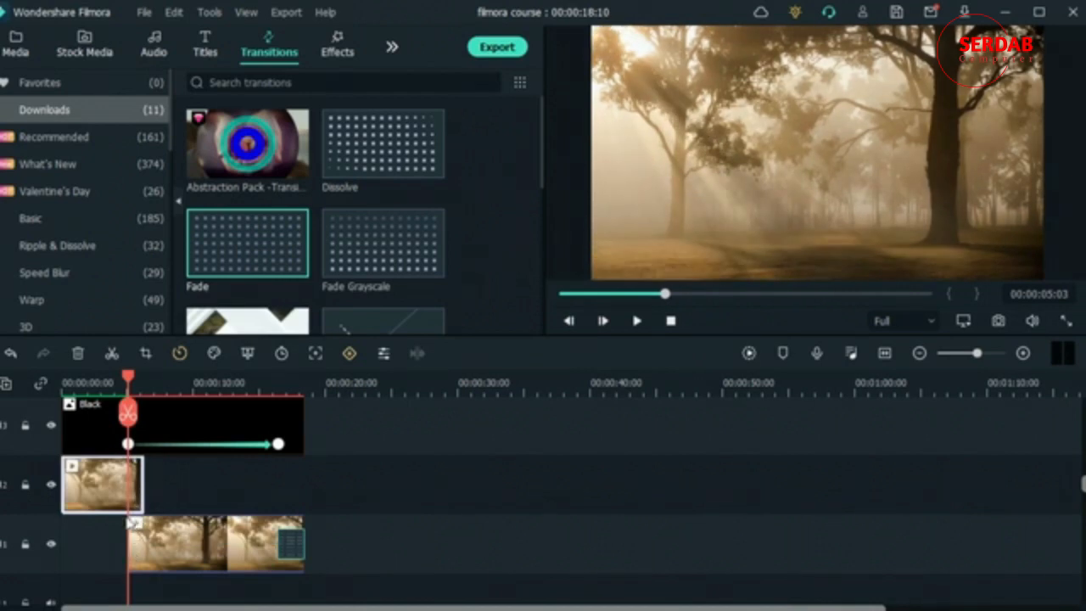
Add opacity keyframes to the track 2 forest clip, 100% at 00:00:05:03 and faded almost fully out at 00:00:06:06.
{"action": "double_click", "coordinate": [96, 486]}
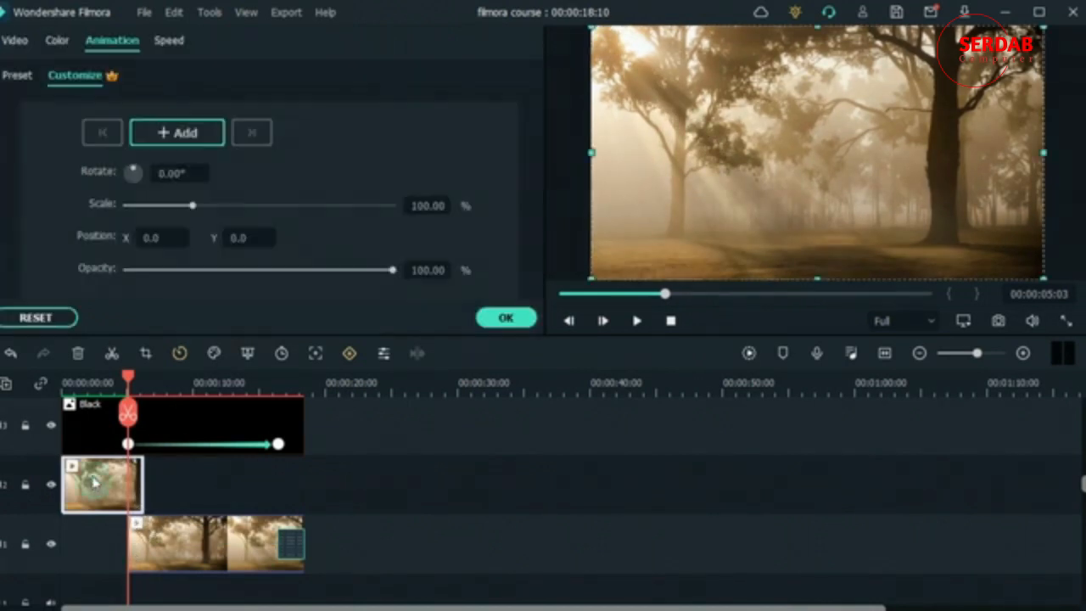
{"action": "left_click", "coordinate": [161, 136]}
{"action": "left_click_drag", "start_coordinate": [127, 377], "coordinate": [143, 378]}
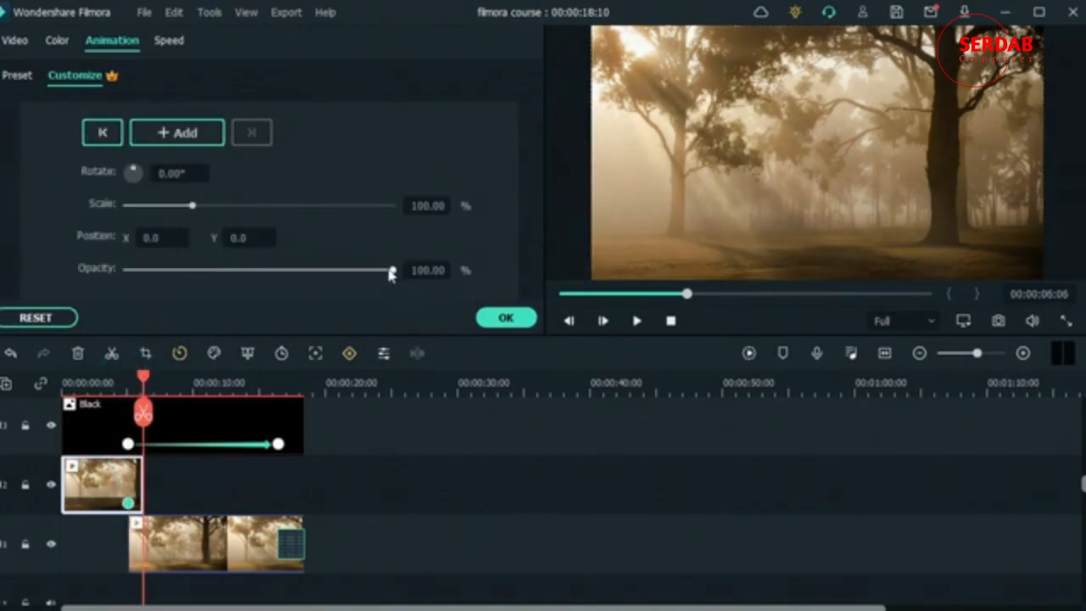
{"action": "left_click_drag", "start_coordinate": [393, 269], "coordinate": [126, 269]}
{"action": "left_click", "coordinate": [507, 318]}
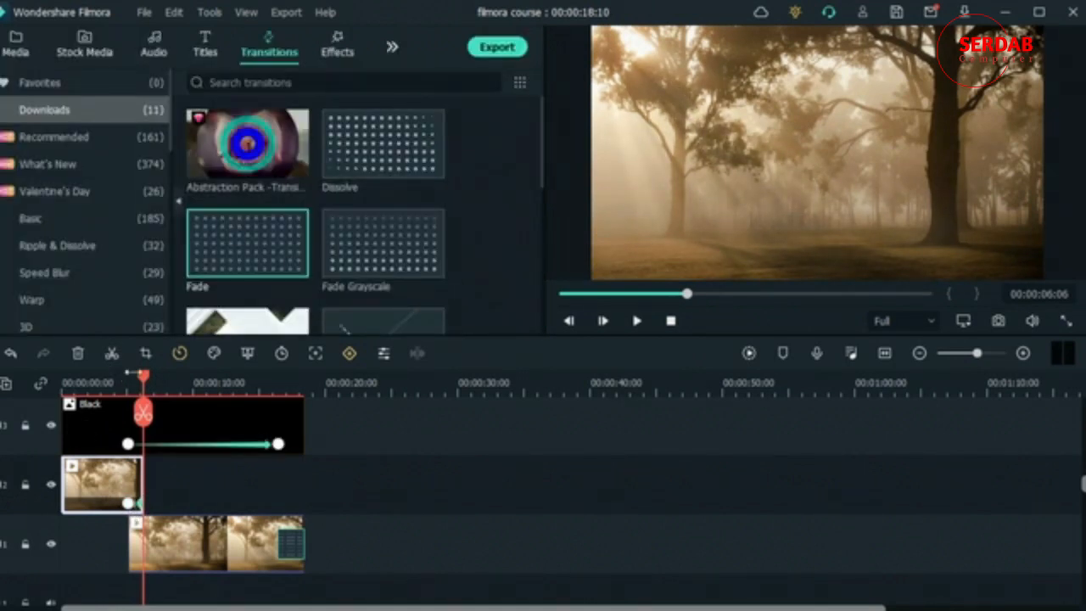
Open the color settings of the track 1 forest clip with the playhead at 00:00:06:20.
{"action": "mouse_move", "coordinate": [133, 382]}
{"action": "left_mouse_down"}
{"action": "mouse_move", "coordinate": [111, 378]}
{"action": "mouse_move", "coordinate": [150, 378]}
{"action": "left_mouse_up"}
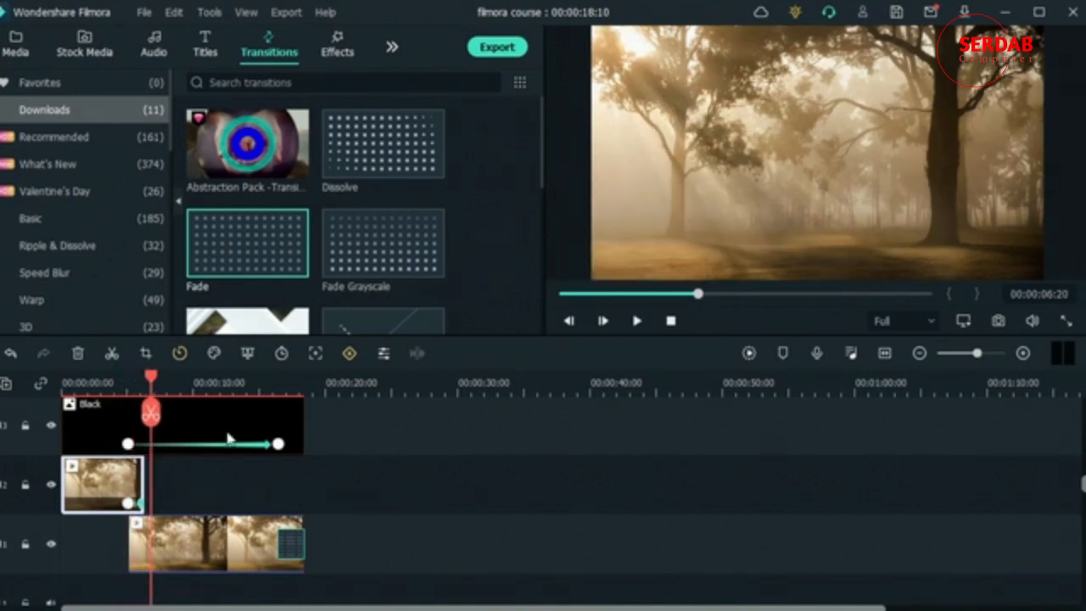
{"action": "double_click", "coordinate": [188, 533]}
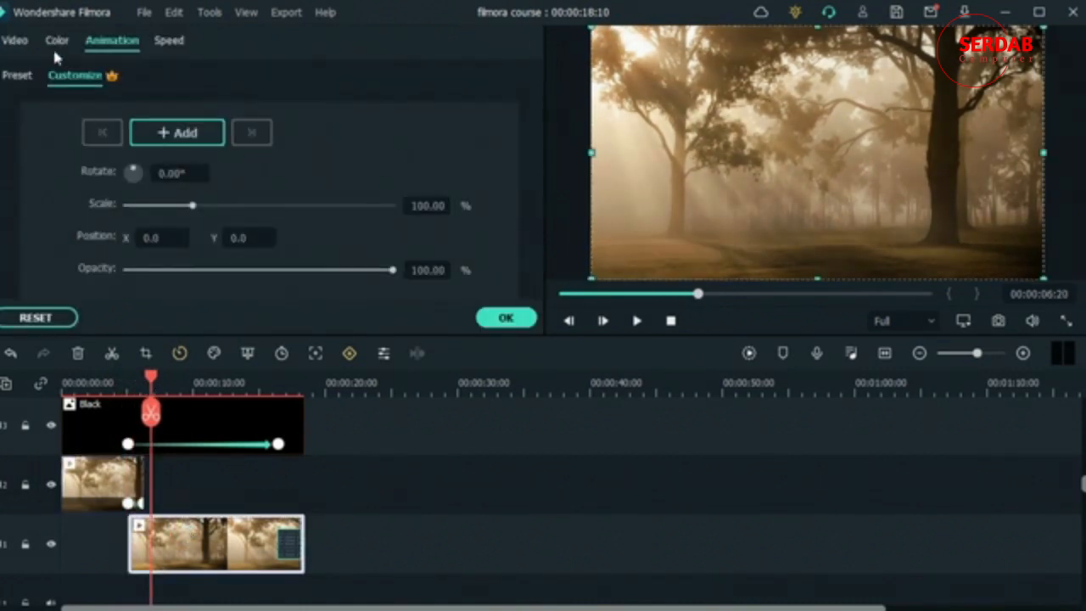
{"action": "left_click", "coordinate": [57, 41]}
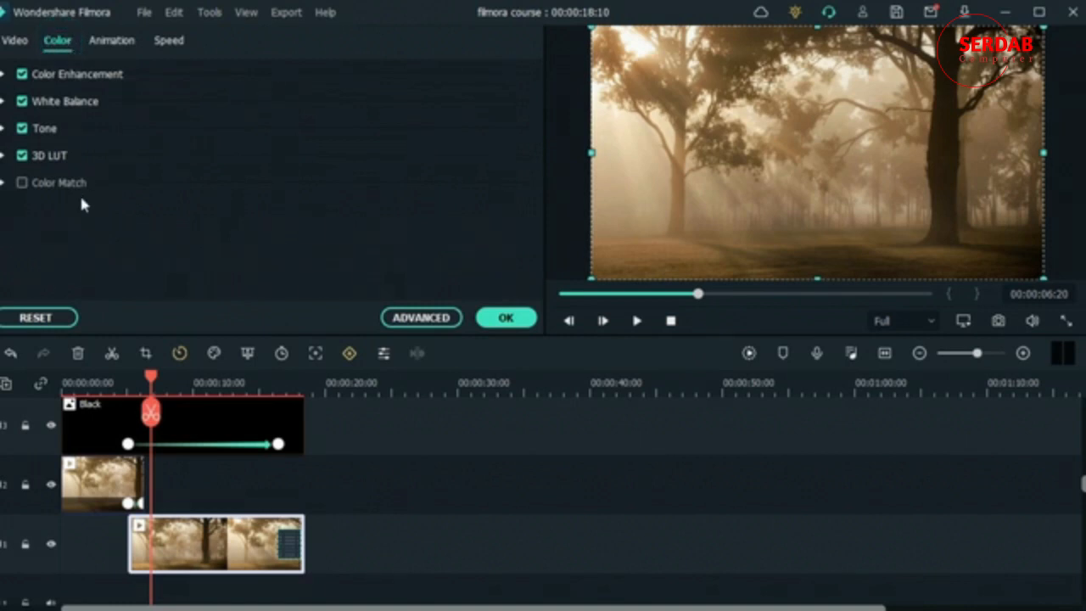
Apply the Cool Film 3D LUT to the track 1 forest clip.
{"action": "left_click", "coordinate": [4, 156]}
{"action": "left_click", "coordinate": [249, 196]}
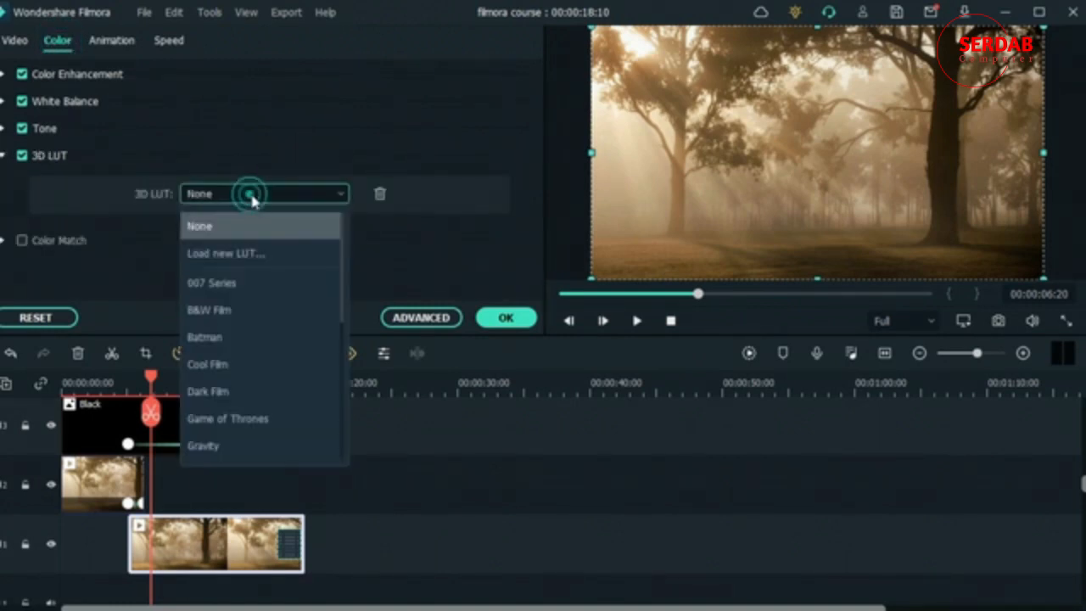
{"action": "scroll", "coordinate": [282, 292], "scroll_direction": "down", "scroll_amount": 3}
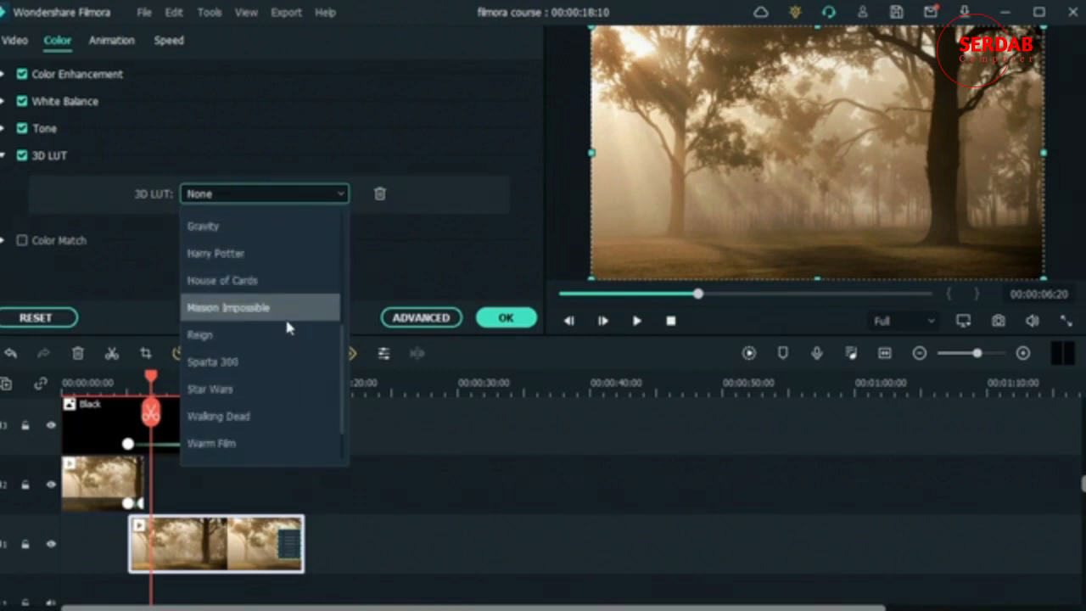
{"action": "scroll", "coordinate": [286, 330], "scroll_direction": "up", "scroll_amount": 3}
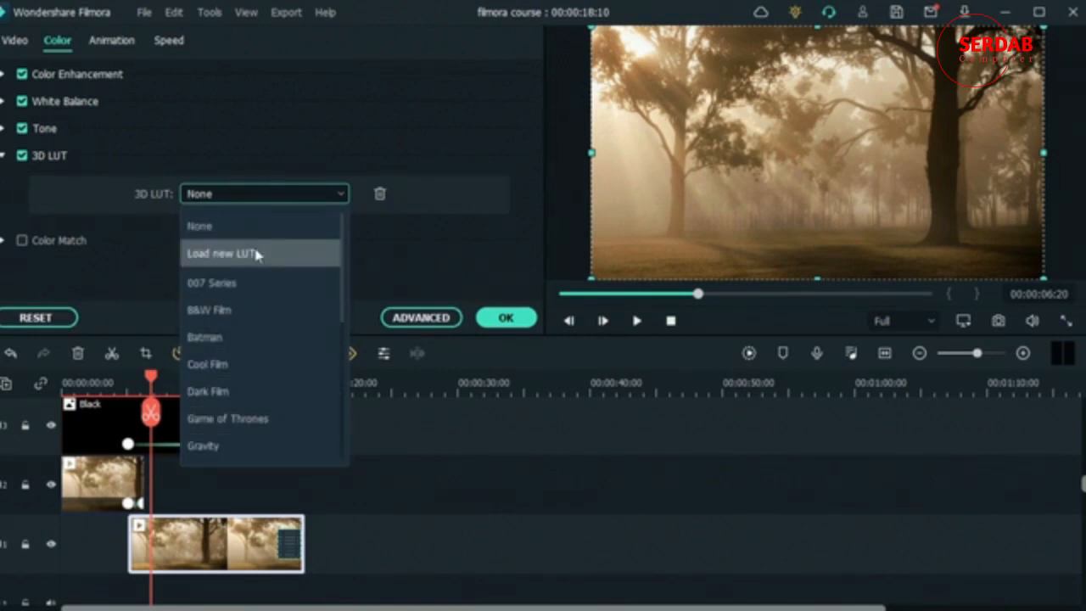
{"action": "left_click", "coordinate": [377, 257]}
{"action": "left_click", "coordinate": [291, 194]}
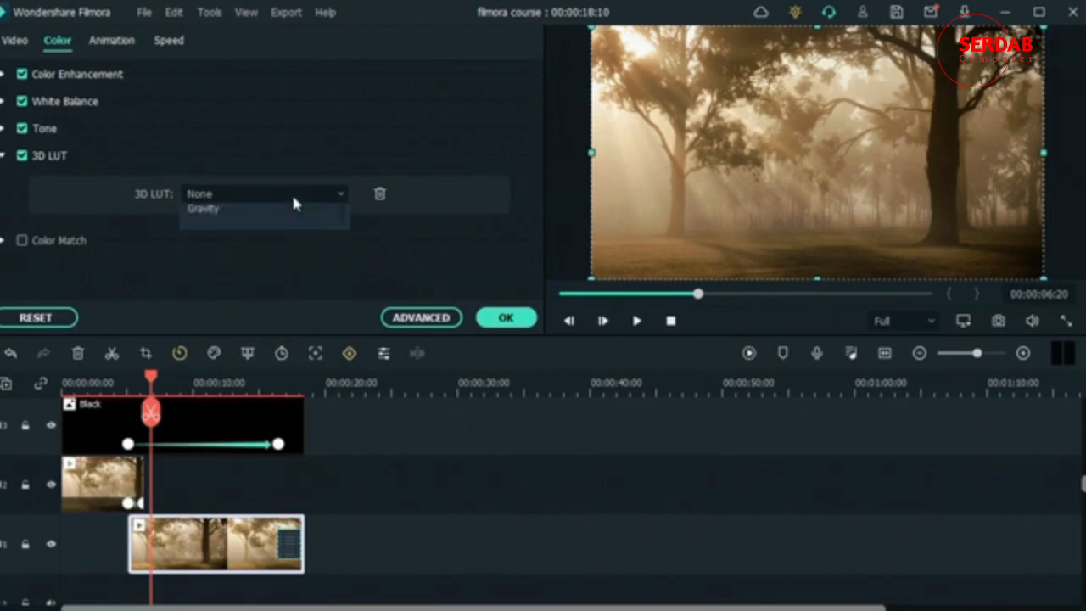
{"action": "left_click", "coordinate": [392, 265]}
{"action": "left_click", "coordinate": [197, 194]}
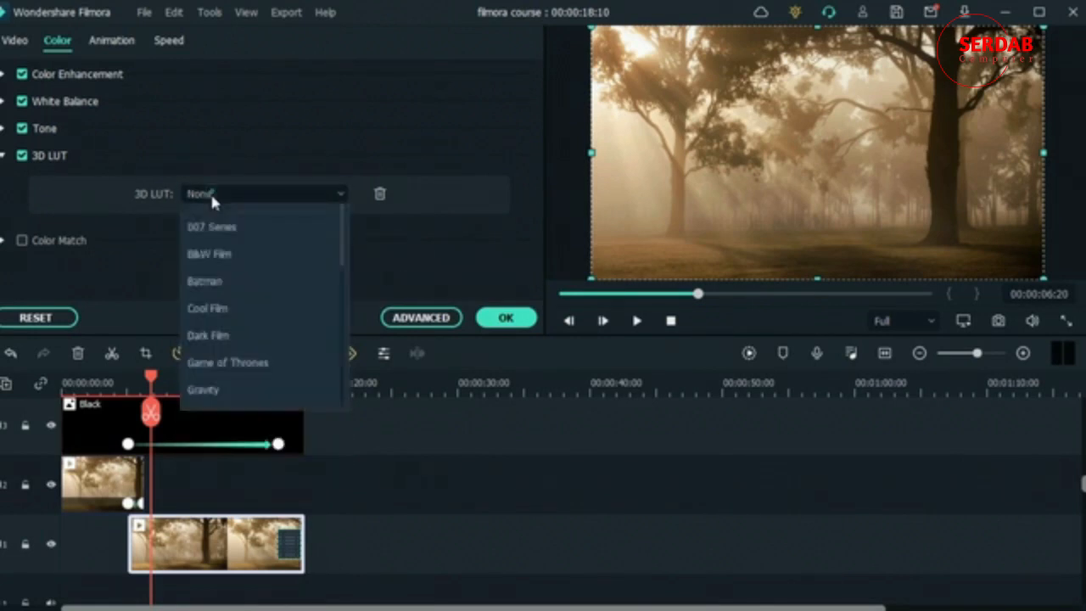
{"action": "left_click", "coordinate": [261, 365]}
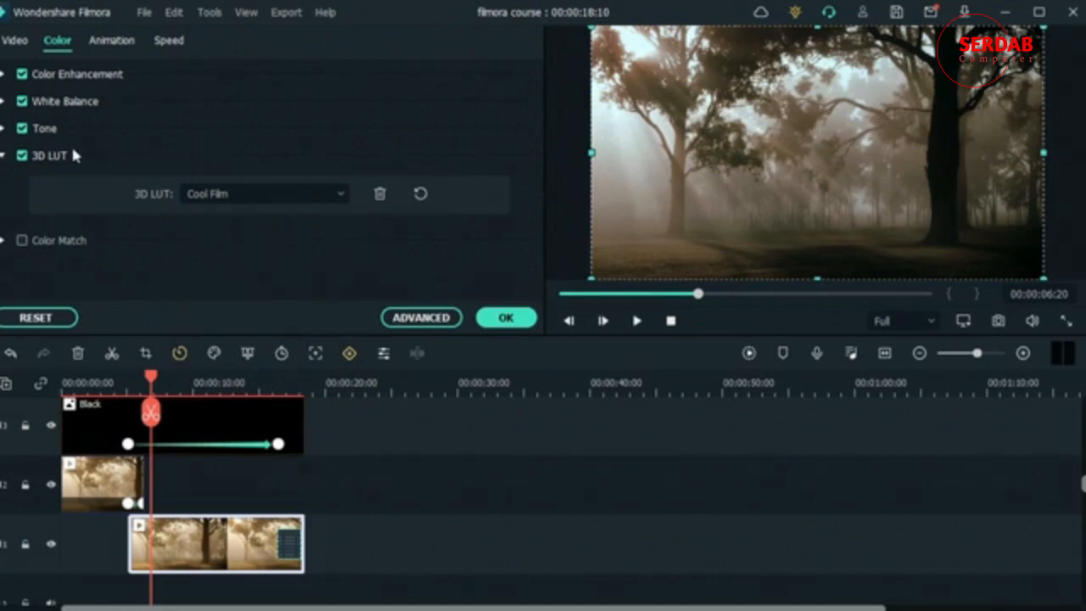
Set the track 1 clip's white balance to temperature -63.54 and tint 10.42, and turn off its 3D LUT.
{"action": "left_click", "coordinate": [4, 103]}
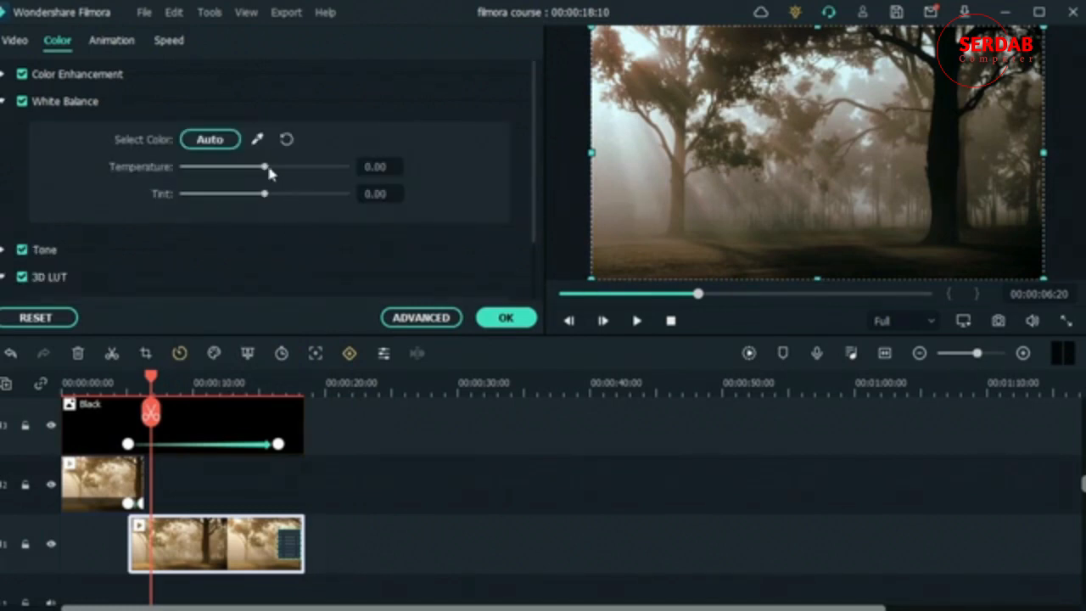
{"action": "left_click_drag", "start_coordinate": [266, 169], "coordinate": [231, 168]}
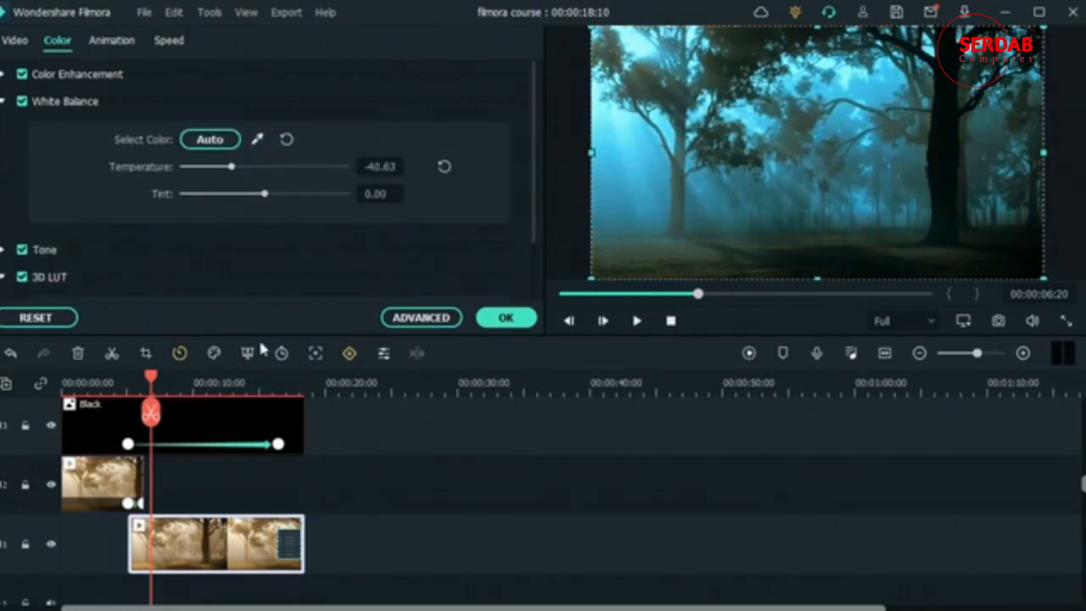
{"action": "left_click", "coordinate": [252, 383]}
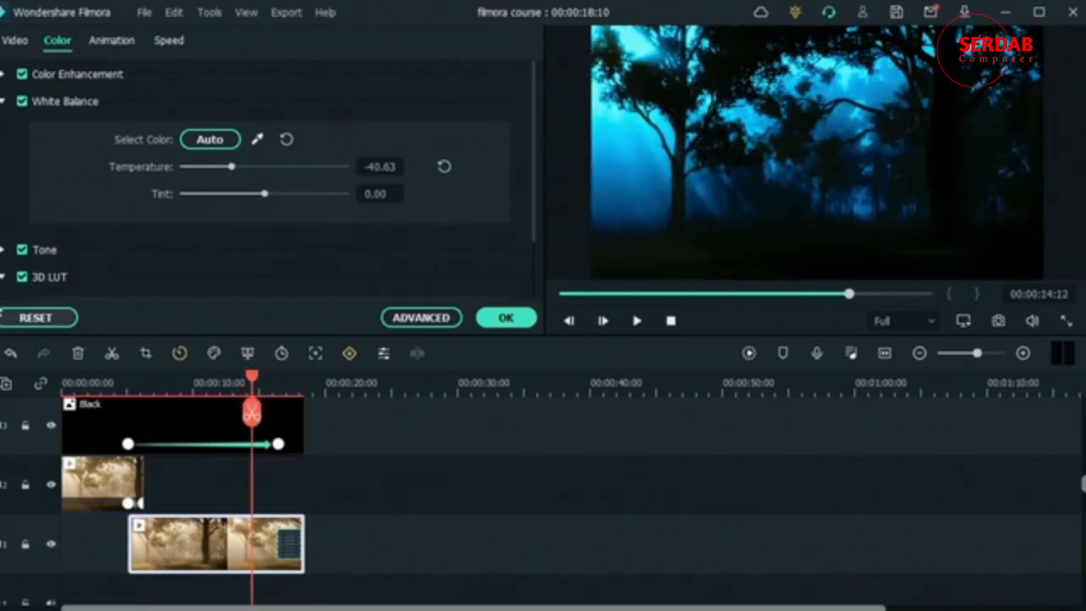
{"action": "left_click", "coordinate": [23, 277]}
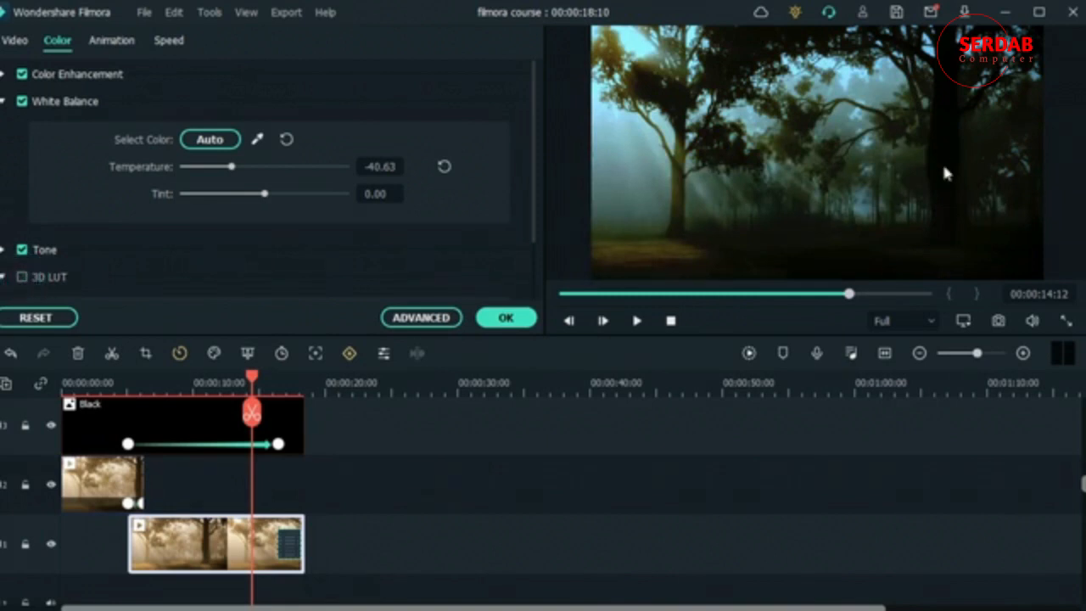
{"action": "left_click_drag", "start_coordinate": [231, 171], "coordinate": [213, 171]}
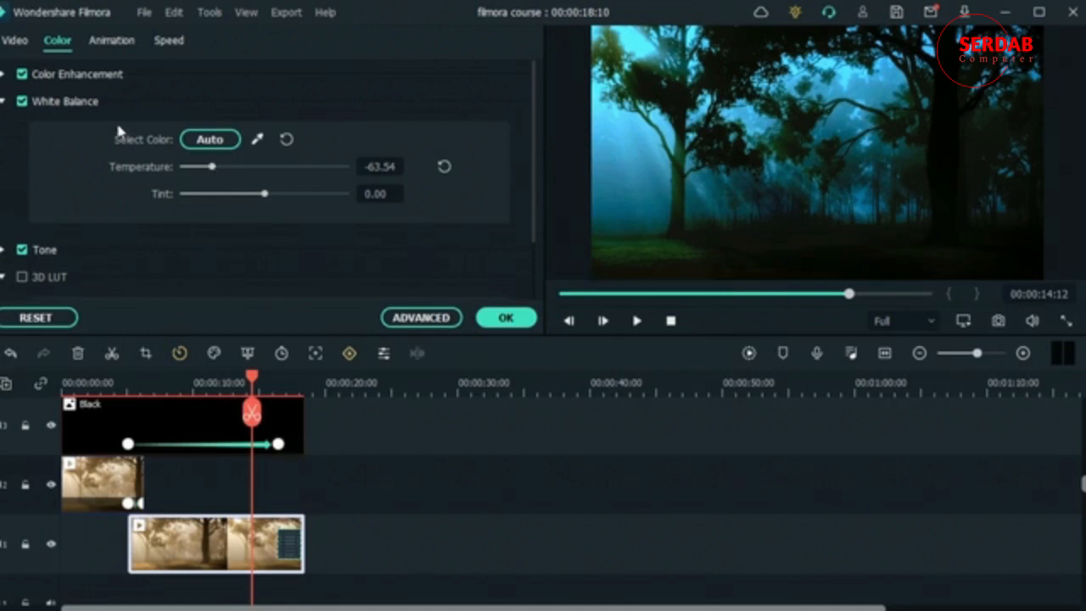
{"action": "mouse_move", "coordinate": [270, 196]}
{"action": "left_mouse_down"}
{"action": "mouse_move", "coordinate": [307, 194]}
{"action": "mouse_move", "coordinate": [274, 202]}
{"action": "left_mouse_up"}
Set the track 1 clip's tone to brightness -4 and contrast -76, and accept the color changes.
{"action": "left_click", "coordinate": [3, 249]}
{"action": "scroll", "coordinate": [105, 209], "scroll_direction": "down", "scroll_amount": 3}
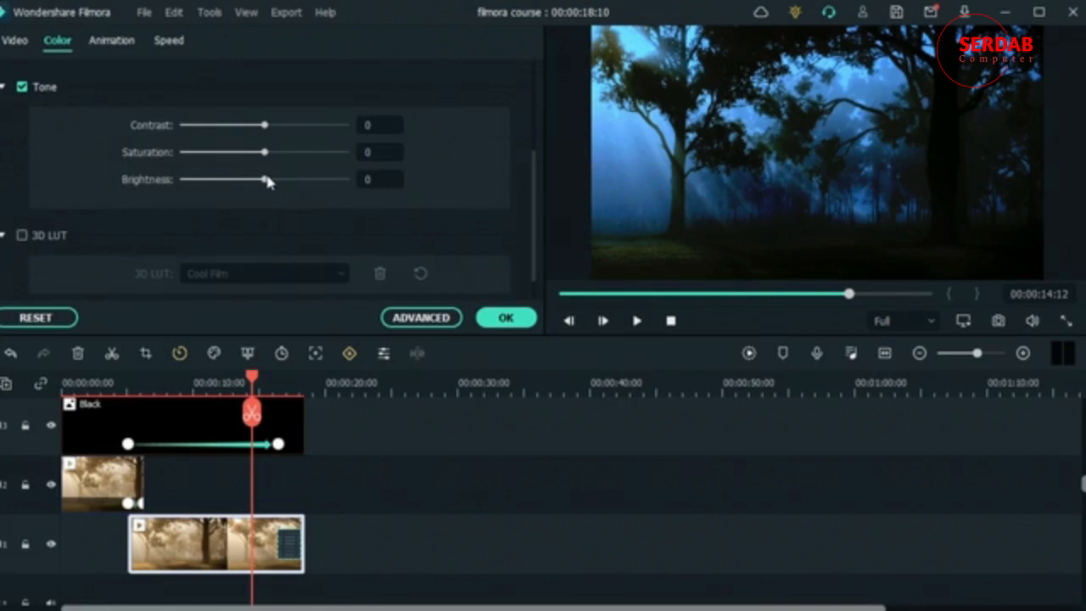
{"action": "left_click_drag", "start_coordinate": [274, 183], "coordinate": [266, 184]}
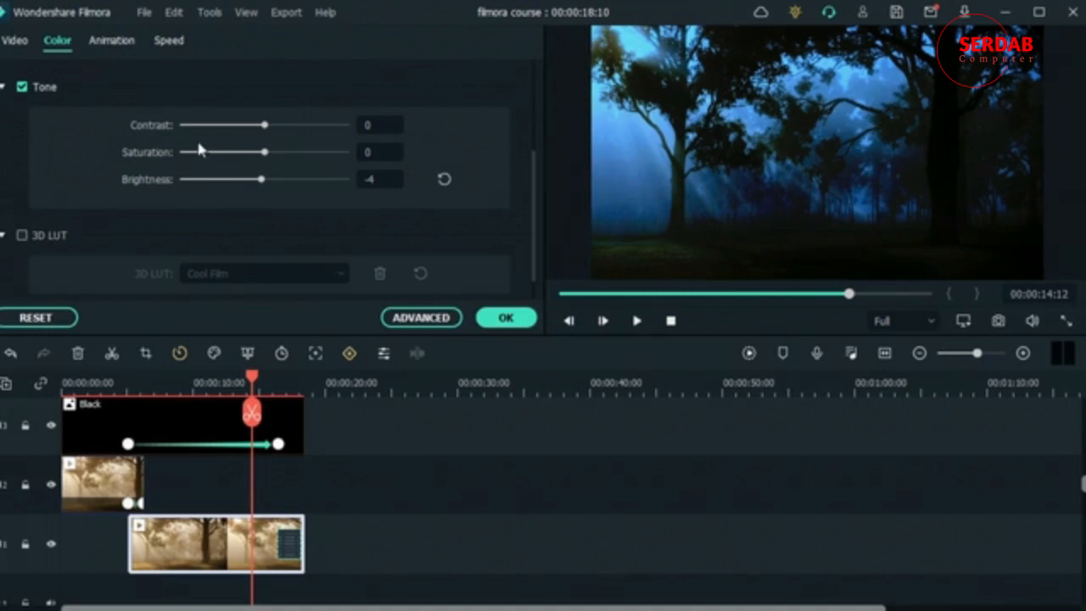
{"action": "left_click_drag", "start_coordinate": [264, 128], "coordinate": [201, 143]}
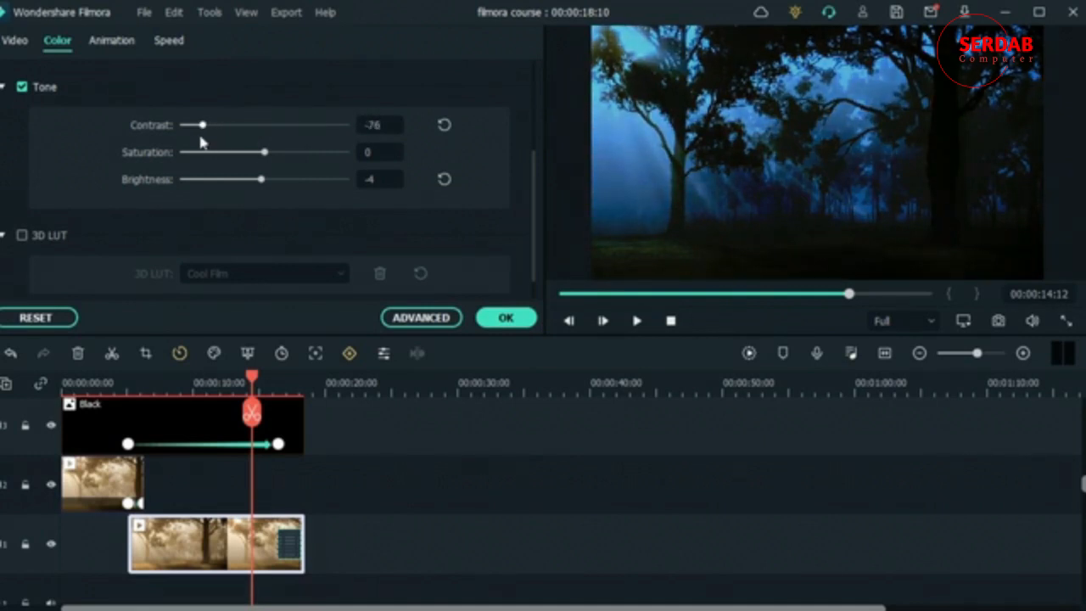
{"action": "scroll", "coordinate": [204, 219], "scroll_direction": "down", "scroll_amount": 1}
{"action": "scroll", "coordinate": [135, 242], "scroll_direction": "up", "scroll_amount": 6}
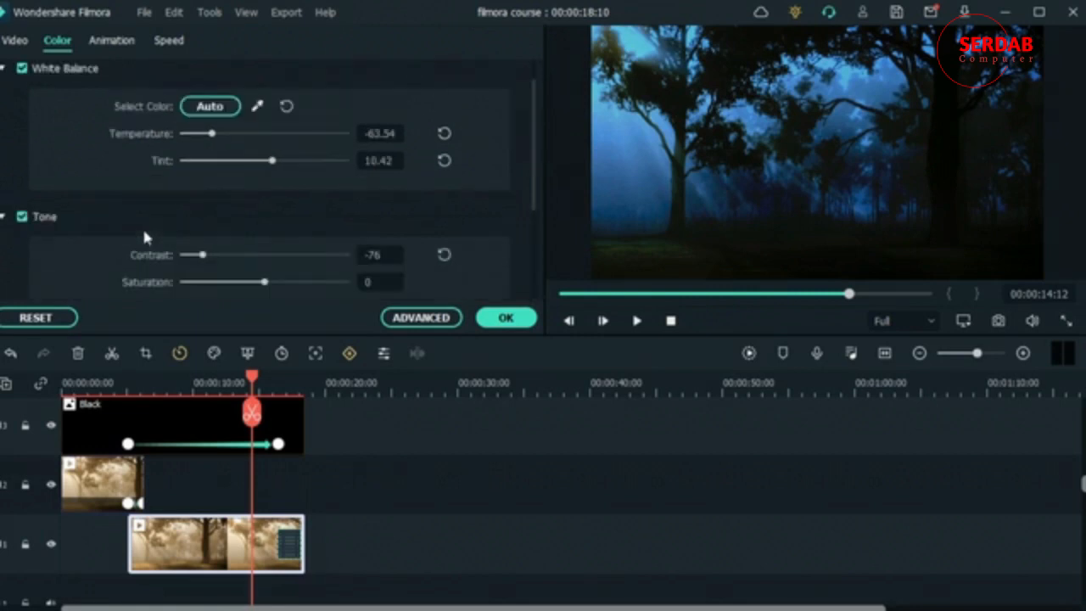
{"action": "left_click", "coordinate": [506, 317]}
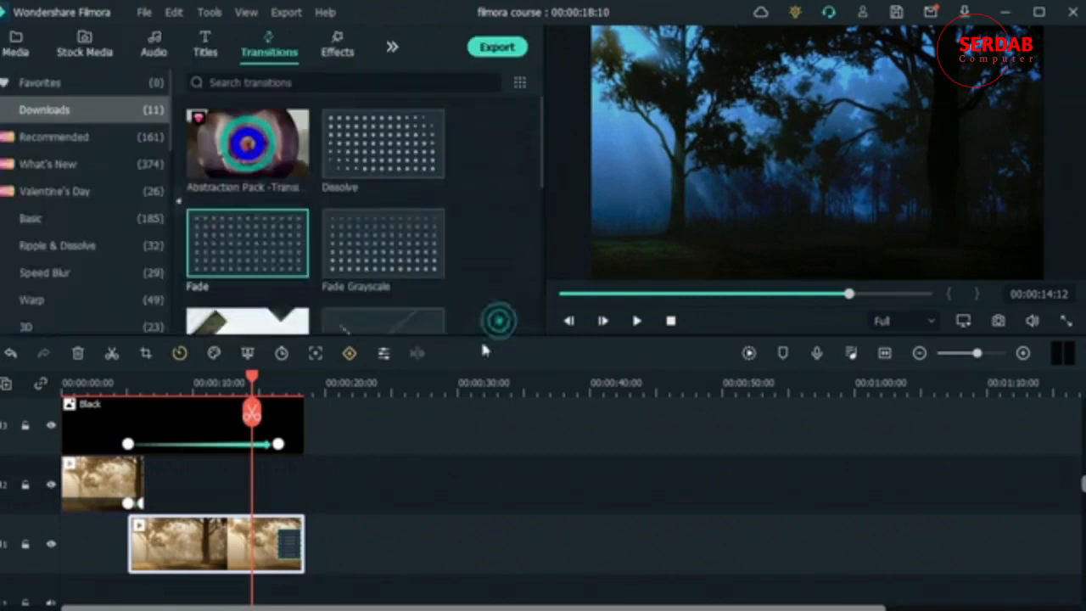
Replace the Black clip's final opacity keyframe with one at 64.65% at 00:00:16:09.
{"action": "left_click", "coordinate": [278, 442]}
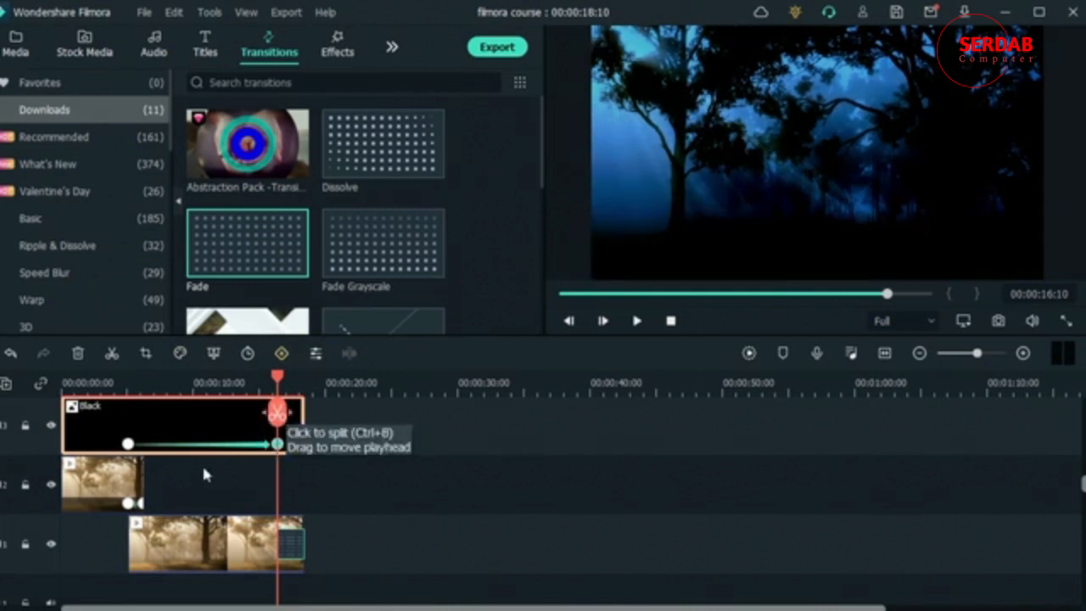
{"action": "left_click", "coordinate": [213, 406]}
{"action": "double_click", "coordinate": [213, 407]}
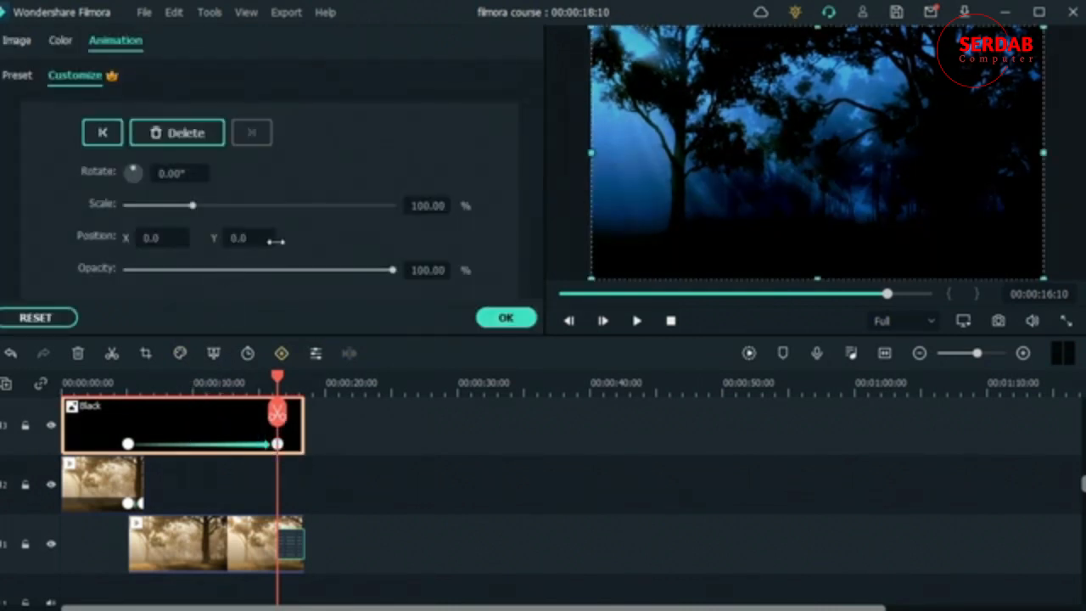
{"action": "left_click", "coordinate": [278, 443]}
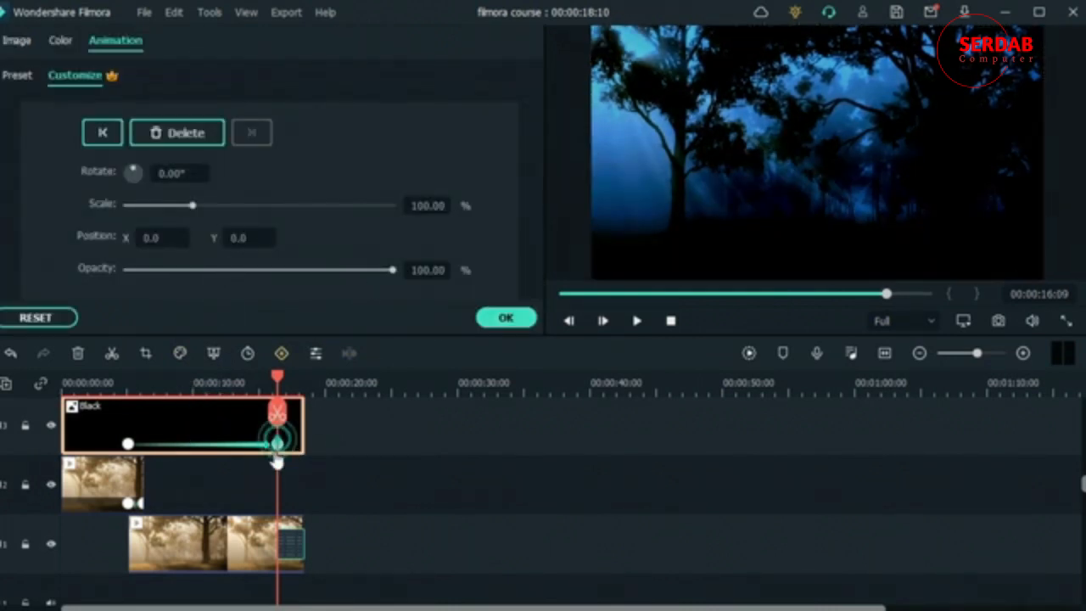
{"action": "left_click", "coordinate": [211, 142]}
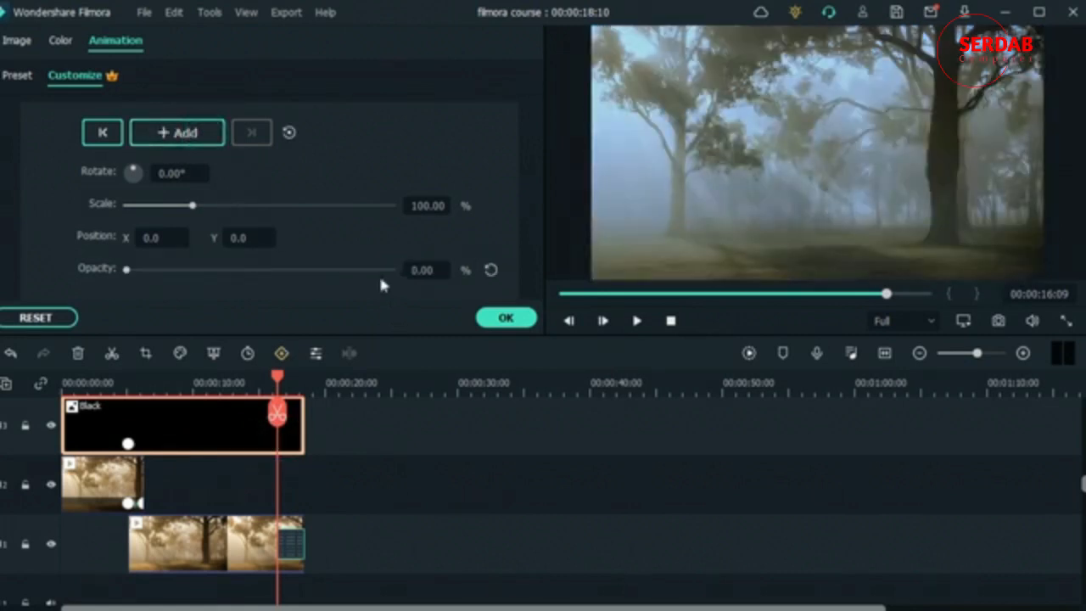
{"action": "left_click_drag", "start_coordinate": [124, 269], "coordinate": [298, 284]}
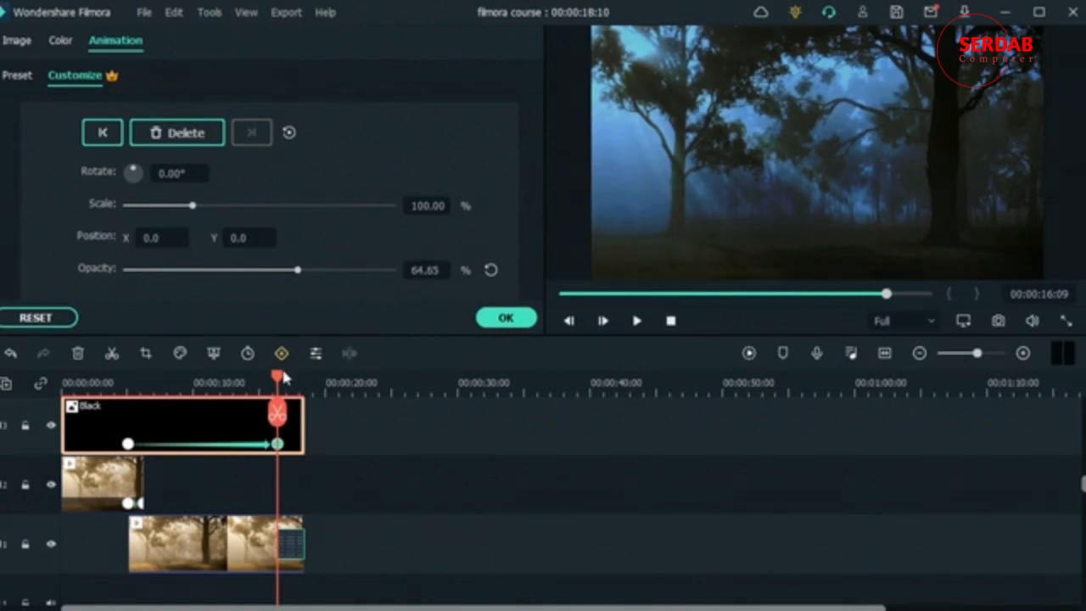
Extend the track 2 forest clip to end just before 00:00:10:00 and move its fade-out keyframe near the new end.
{"action": "left_click_drag", "start_coordinate": [279, 374], "coordinate": [214, 464]}
{"action": "left_click", "coordinate": [134, 492]}
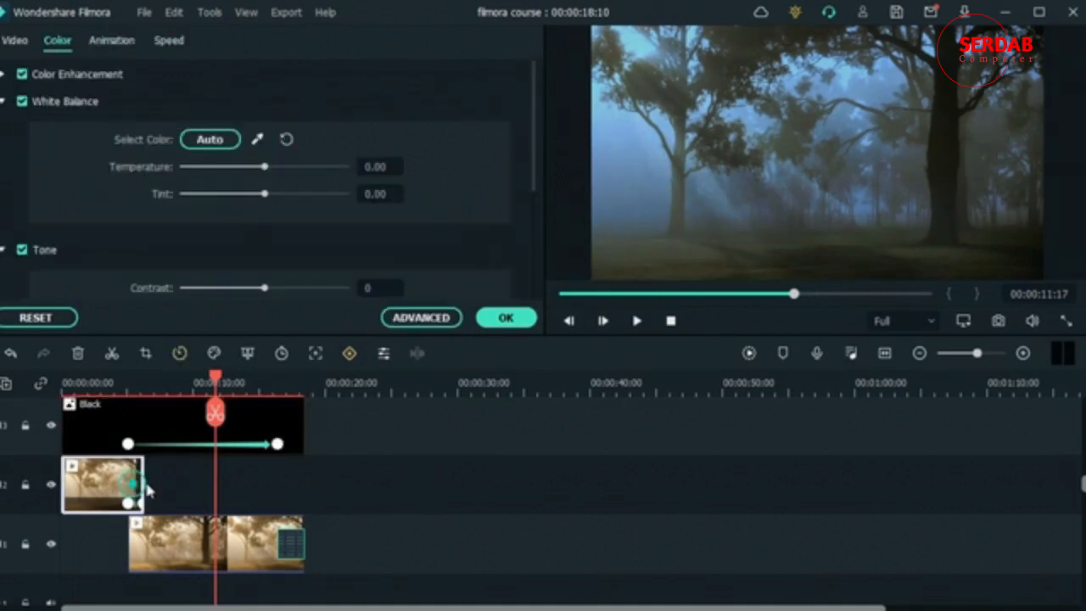
{"action": "left_click_drag", "start_coordinate": [144, 477], "coordinate": [191, 486]}
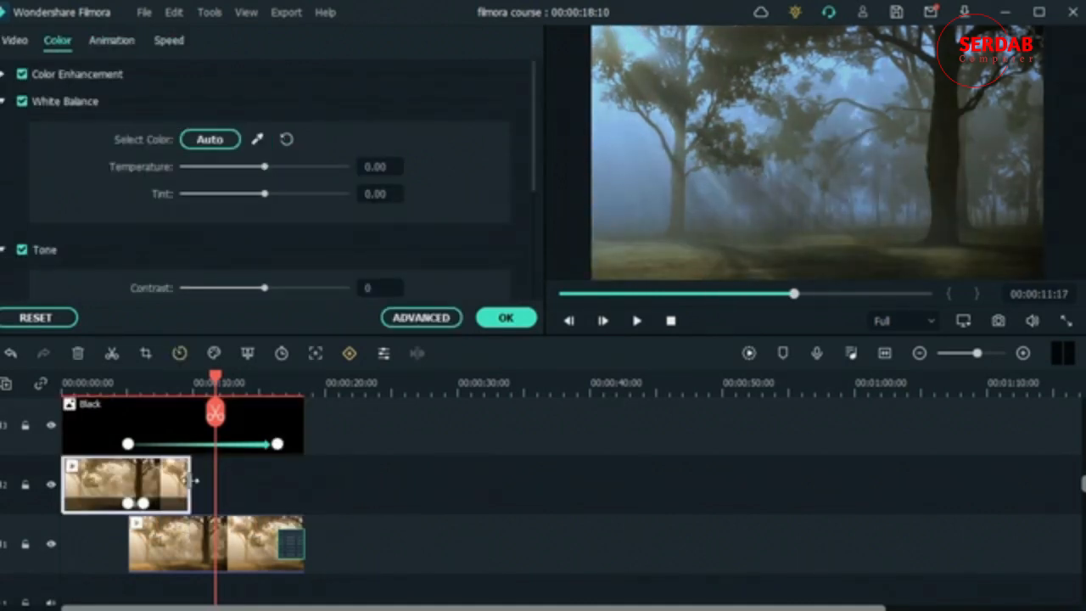
{"action": "left_click_drag", "start_coordinate": [216, 377], "coordinate": [196, 416]}
{"action": "key", "text": "space"}
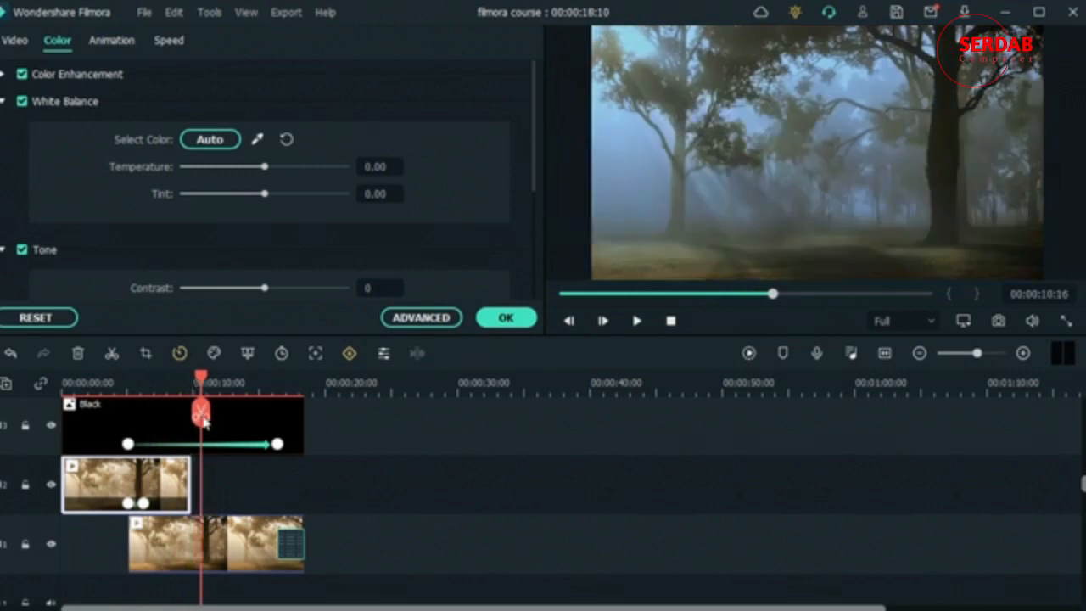
Play the whole sequence from the start to check the fade and darkening.
{"action": "key", "text": "Home"}
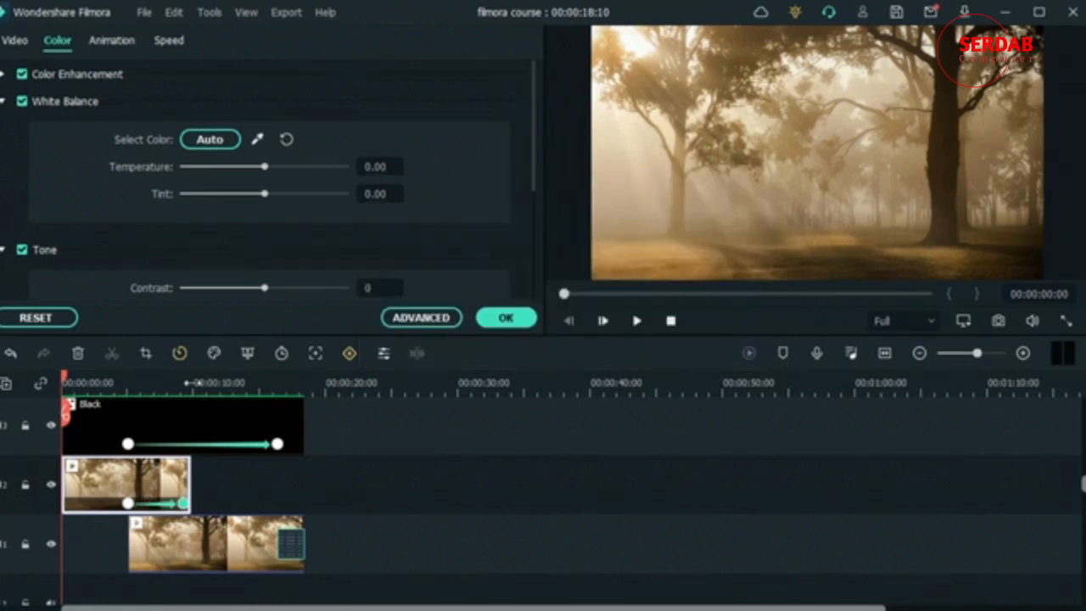
{"action": "key", "text": "space"}
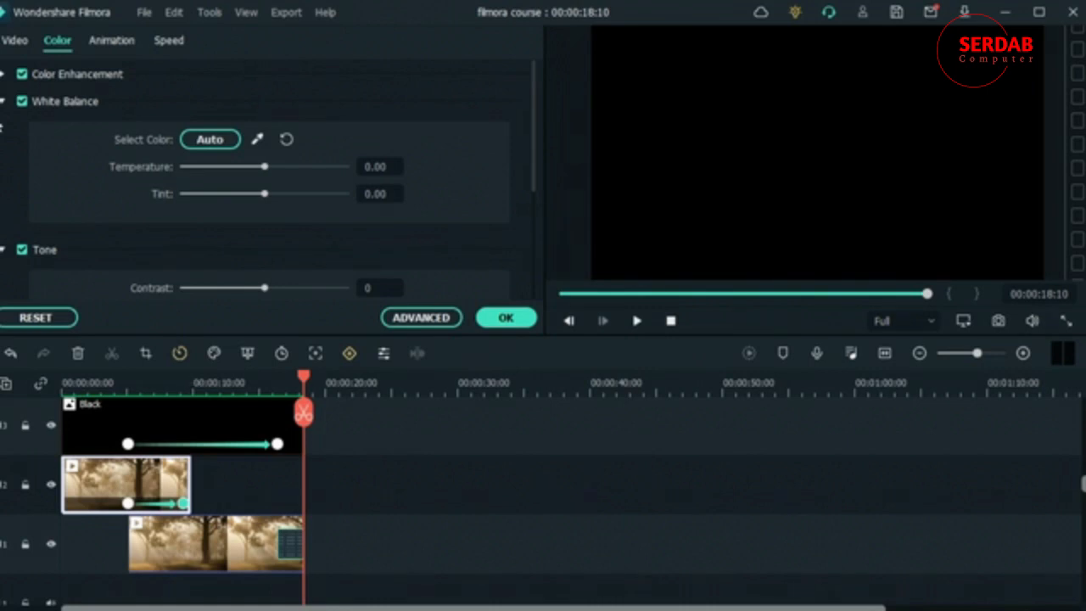
Close the clip settings and open the my files folder in the project media.
{"action": "left_click", "coordinate": [13, 39]}
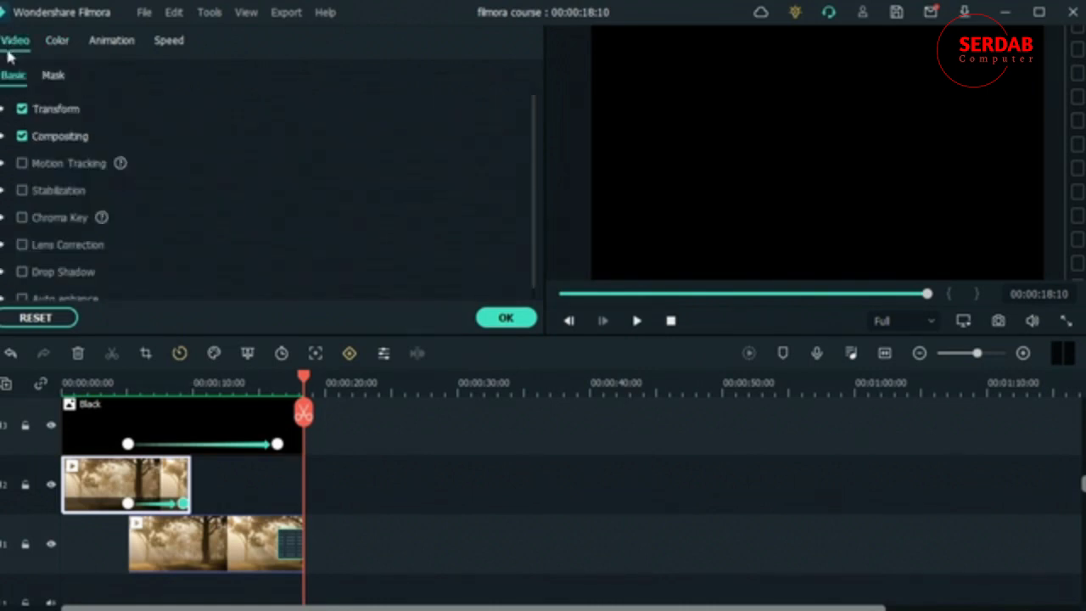
{"action": "left_click", "coordinate": [520, 320]}
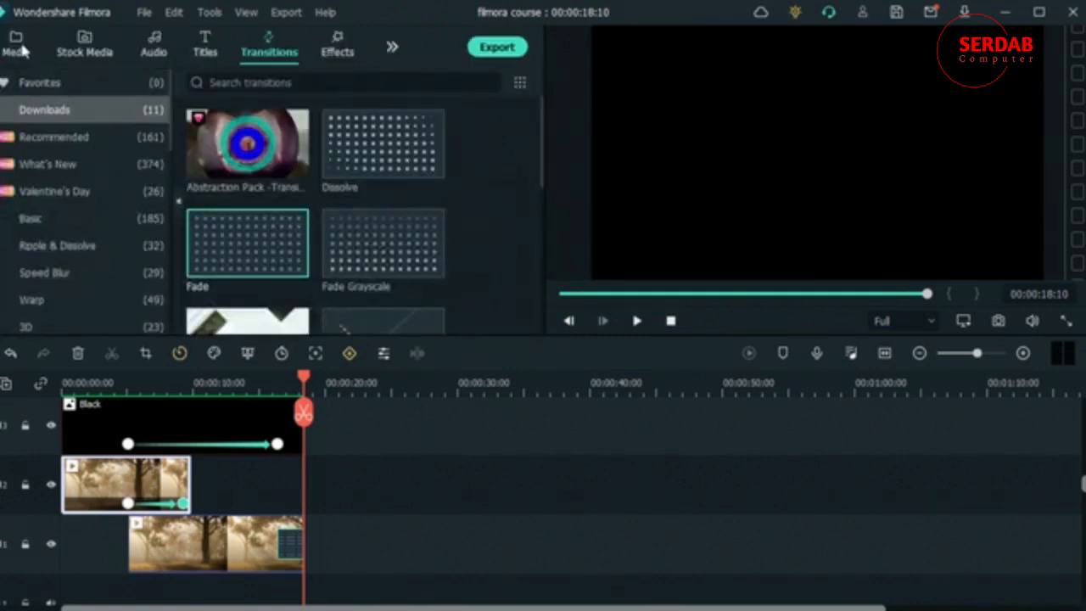
{"action": "left_click", "coordinate": [13, 40]}
{"action": "left_click", "coordinate": [84, 141]}
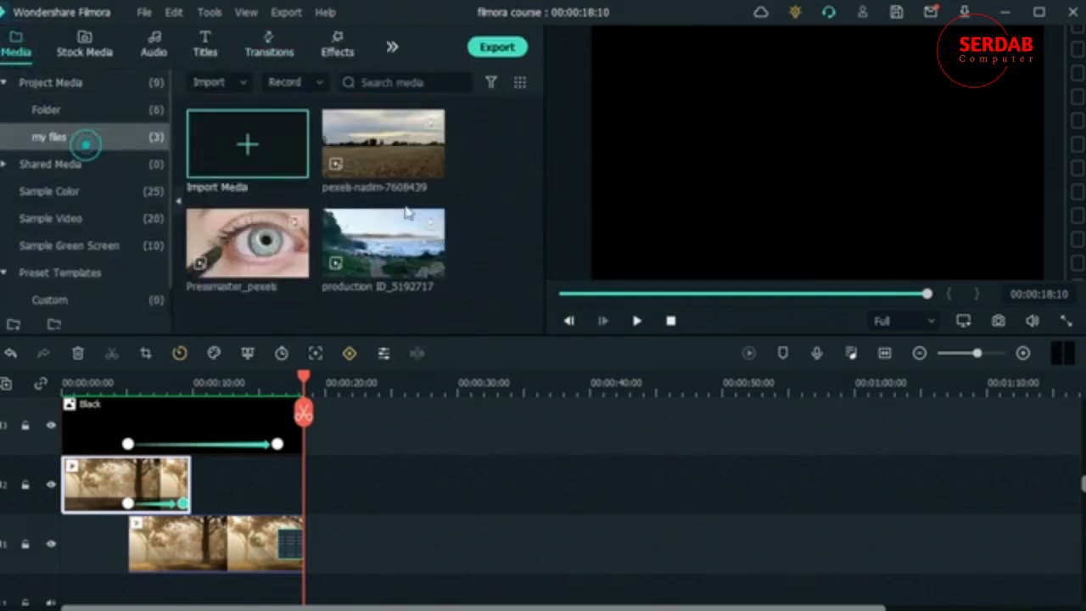